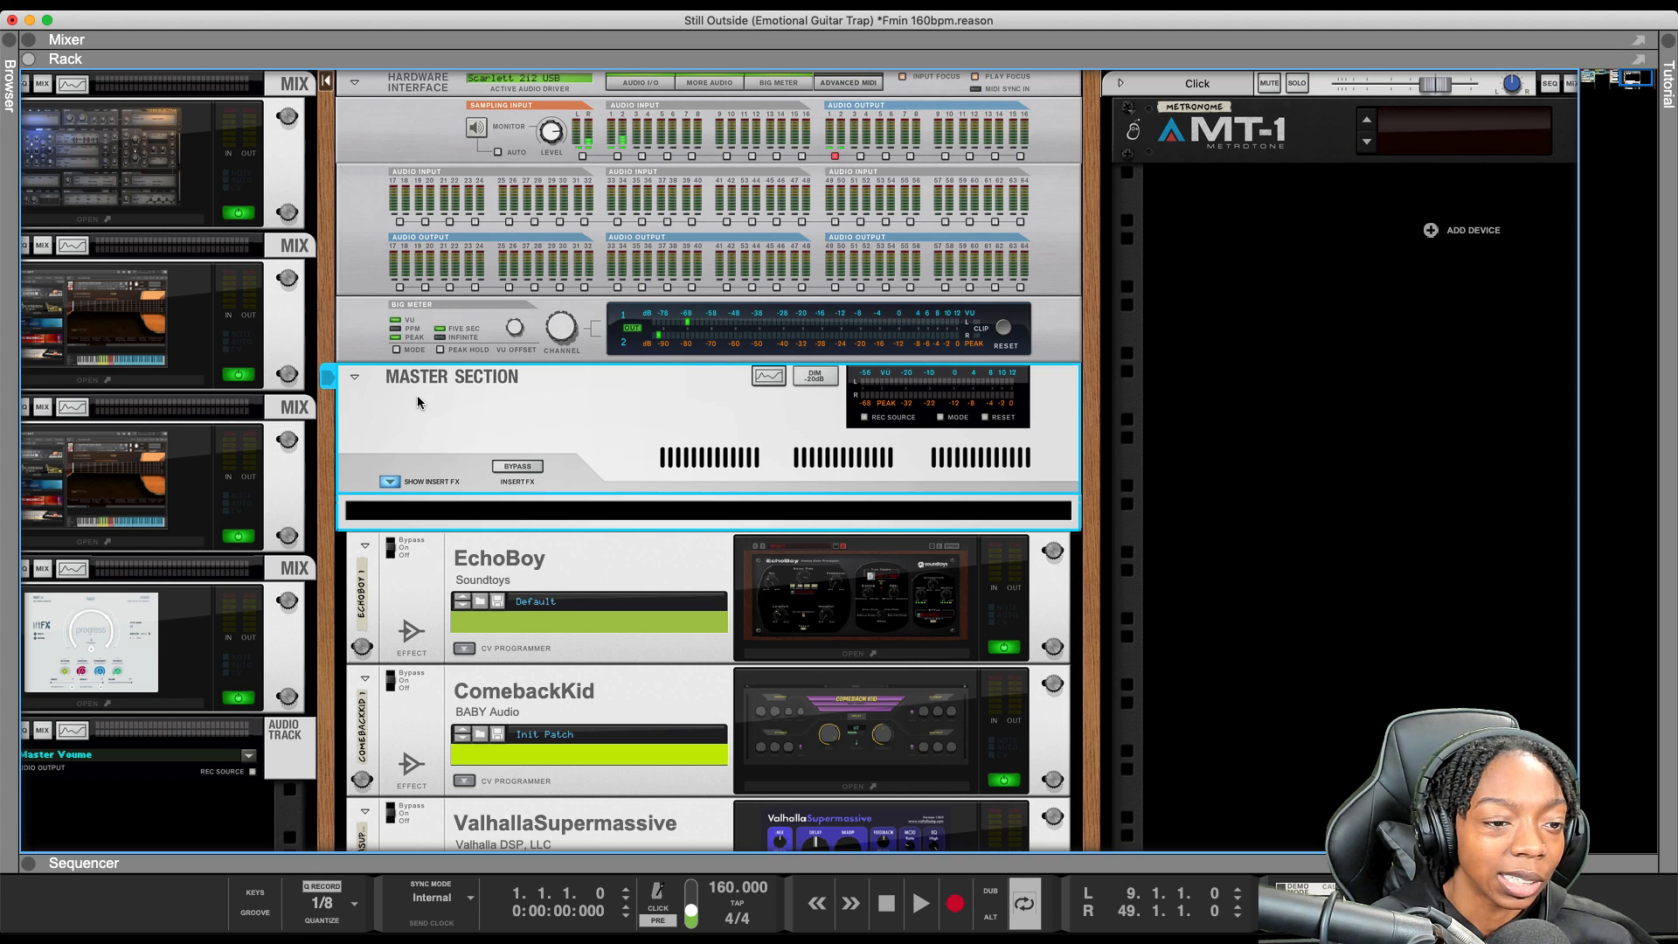
Examine the Master Section and the EchoBoy, ComebackKid and ValhallaSupermassive devices below it
{"action": "right_click", "coordinate": [495, 420]}
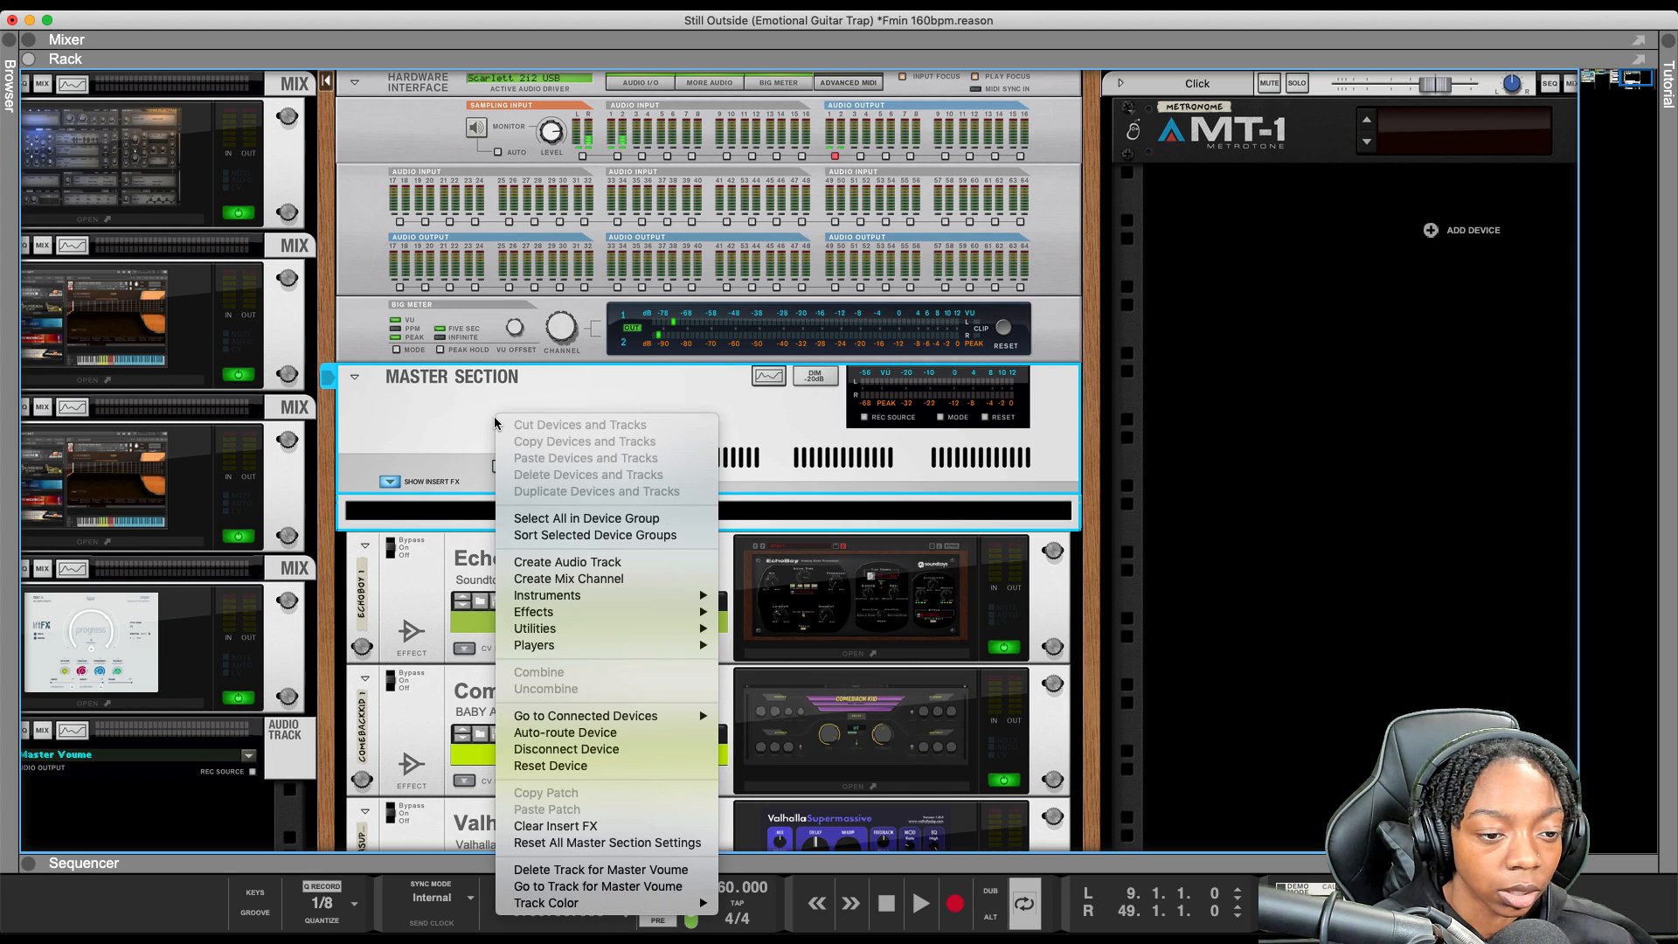
{"action": "left_click", "coordinate": [598, 765]}
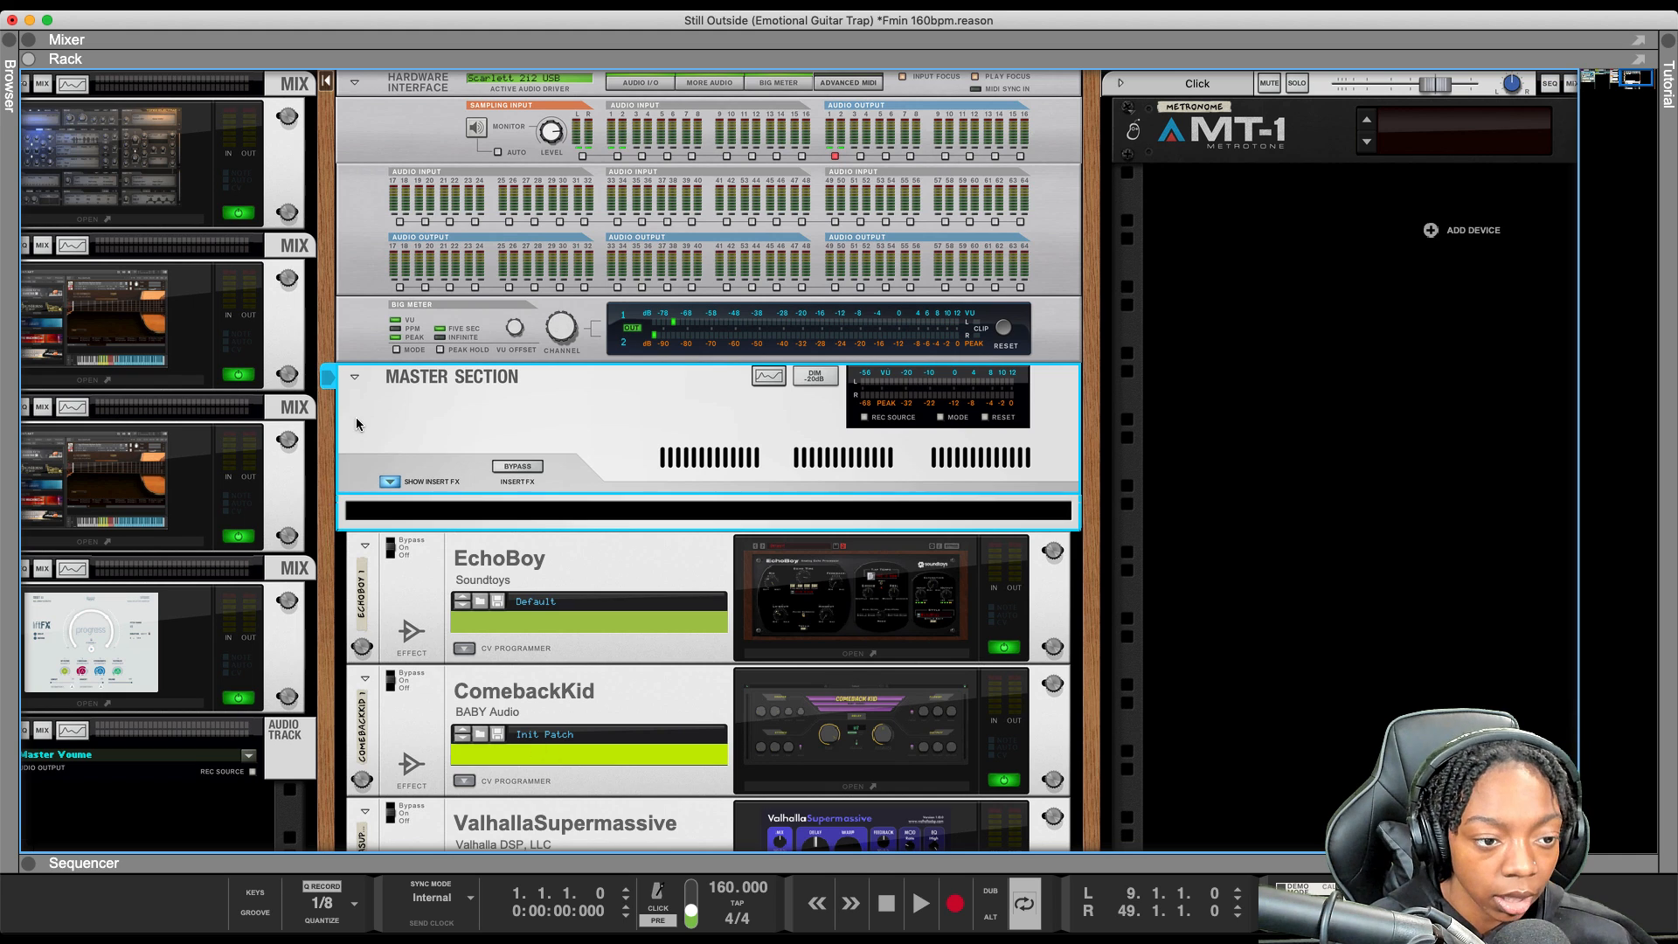
{"action": "scroll", "coordinate": [428, 454], "scroll_direction": "down", "scroll_amount": 5}
{"action": "scroll", "coordinate": [537, 591], "scroll_direction": "up", "scroll_amount": 3}
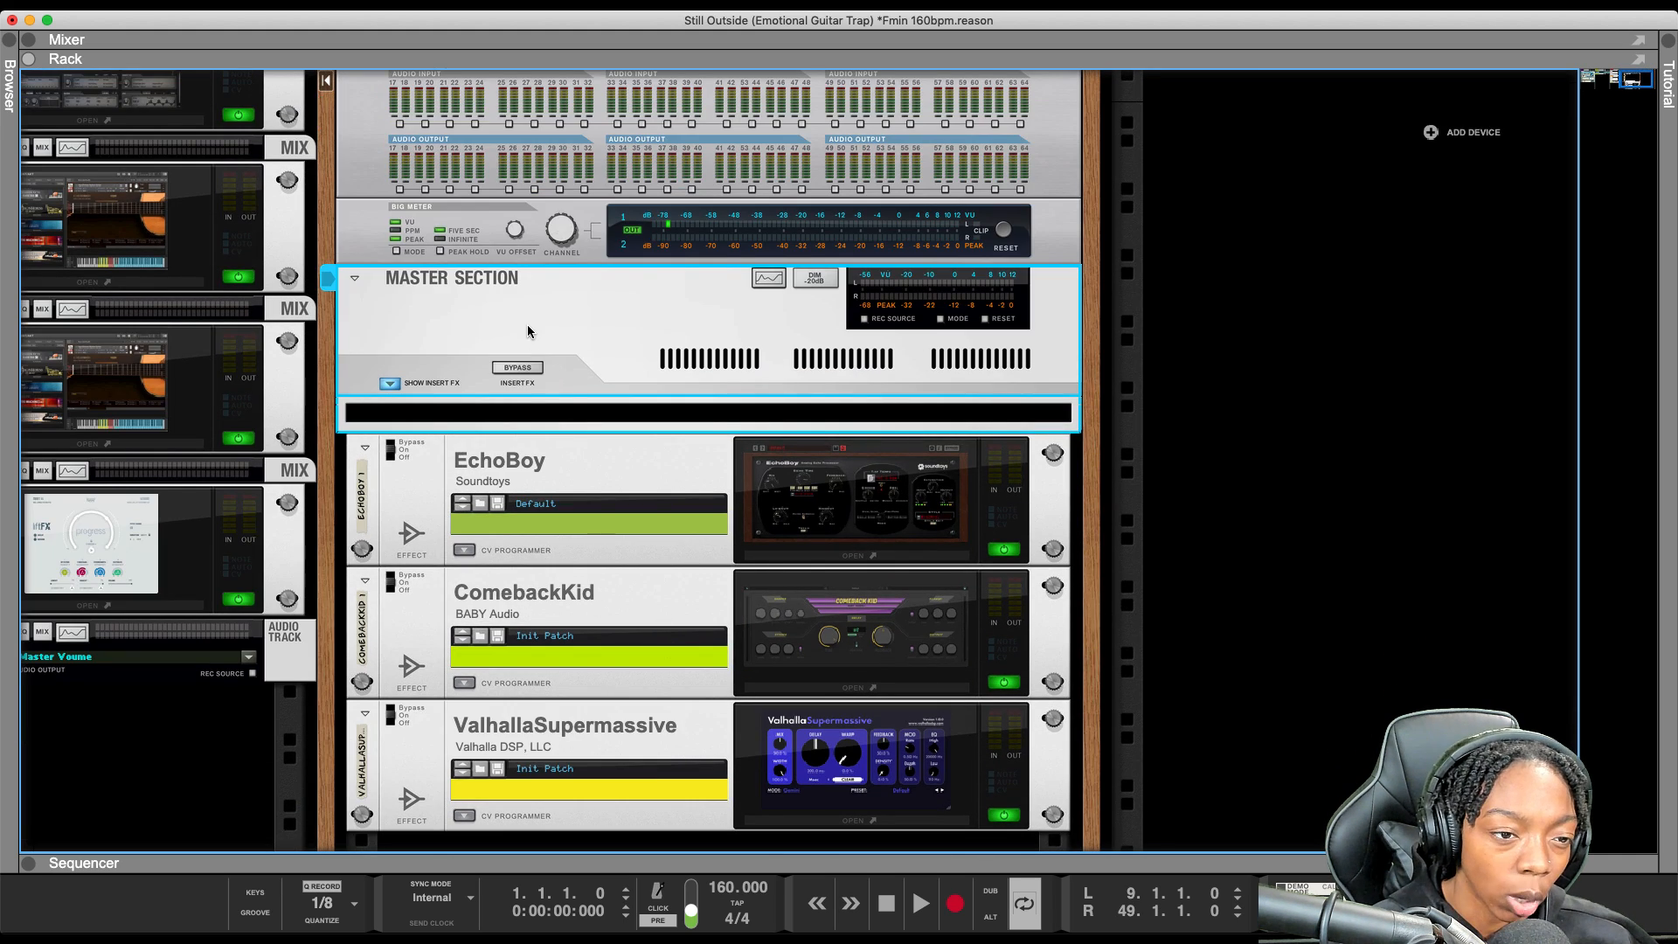
{"action": "scroll", "coordinate": [575, 475], "scroll_direction": "down", "scroll_amount": 4}
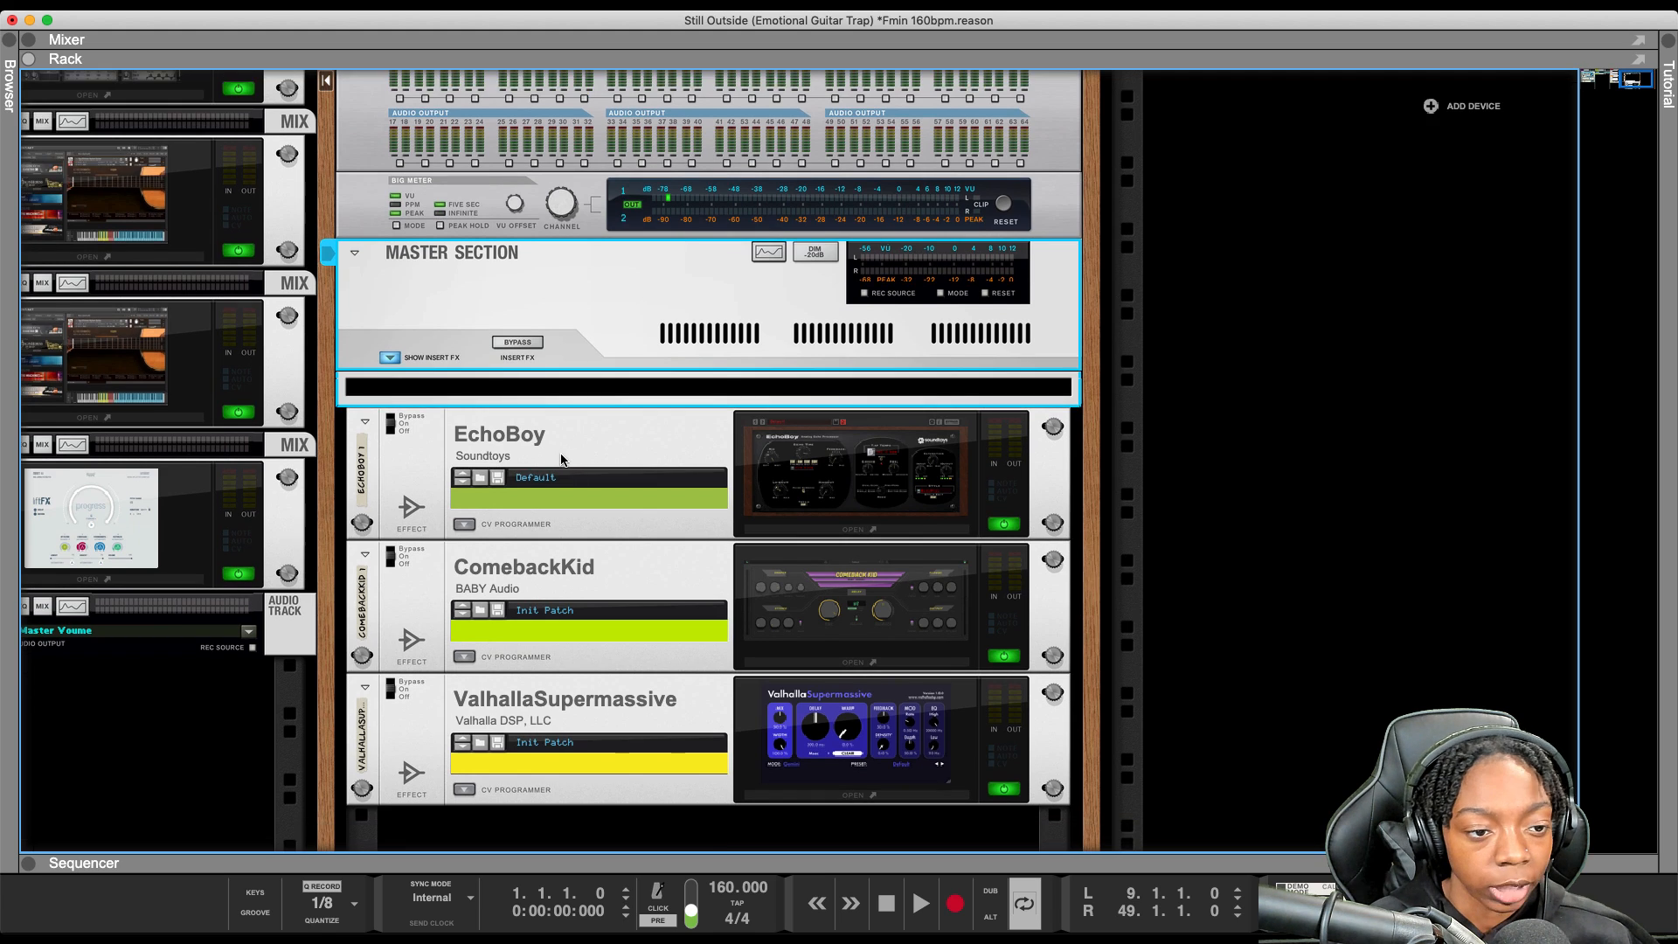
{"action": "scroll", "coordinate": [554, 566], "scroll_direction": "up", "scroll_amount": 4}
{"action": "left_click", "coordinate": [566, 551]}
{"action": "left_click", "coordinate": [587, 596]}
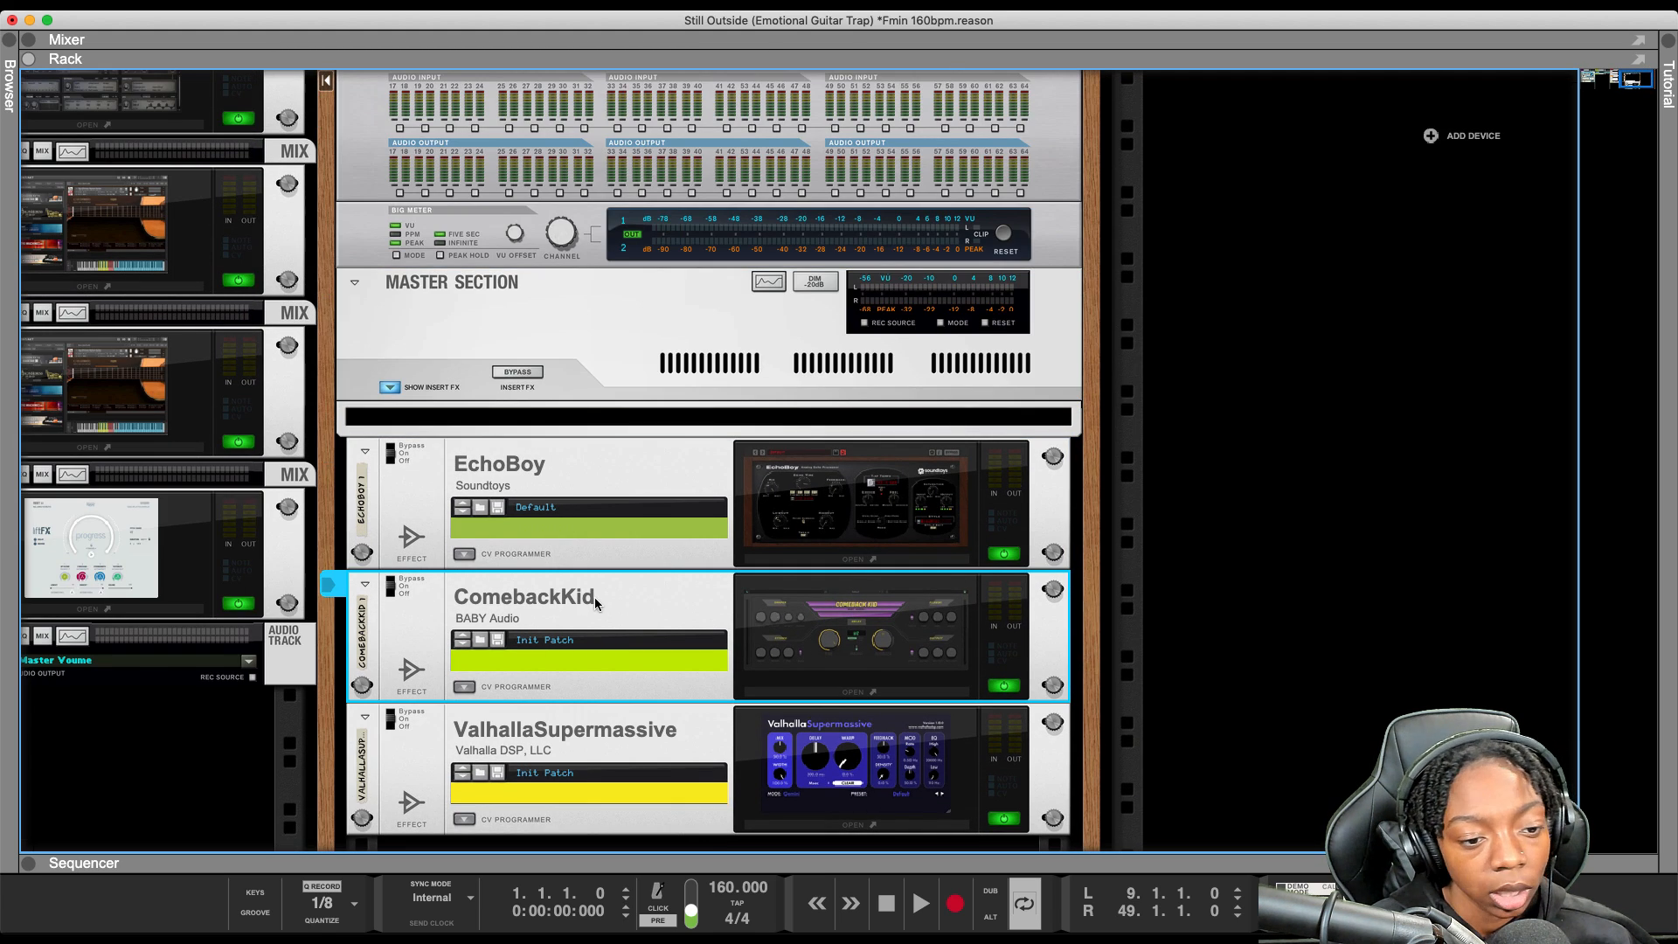
{"action": "left_click", "coordinate": [600, 755]}
{"action": "left_click", "coordinate": [545, 491]}
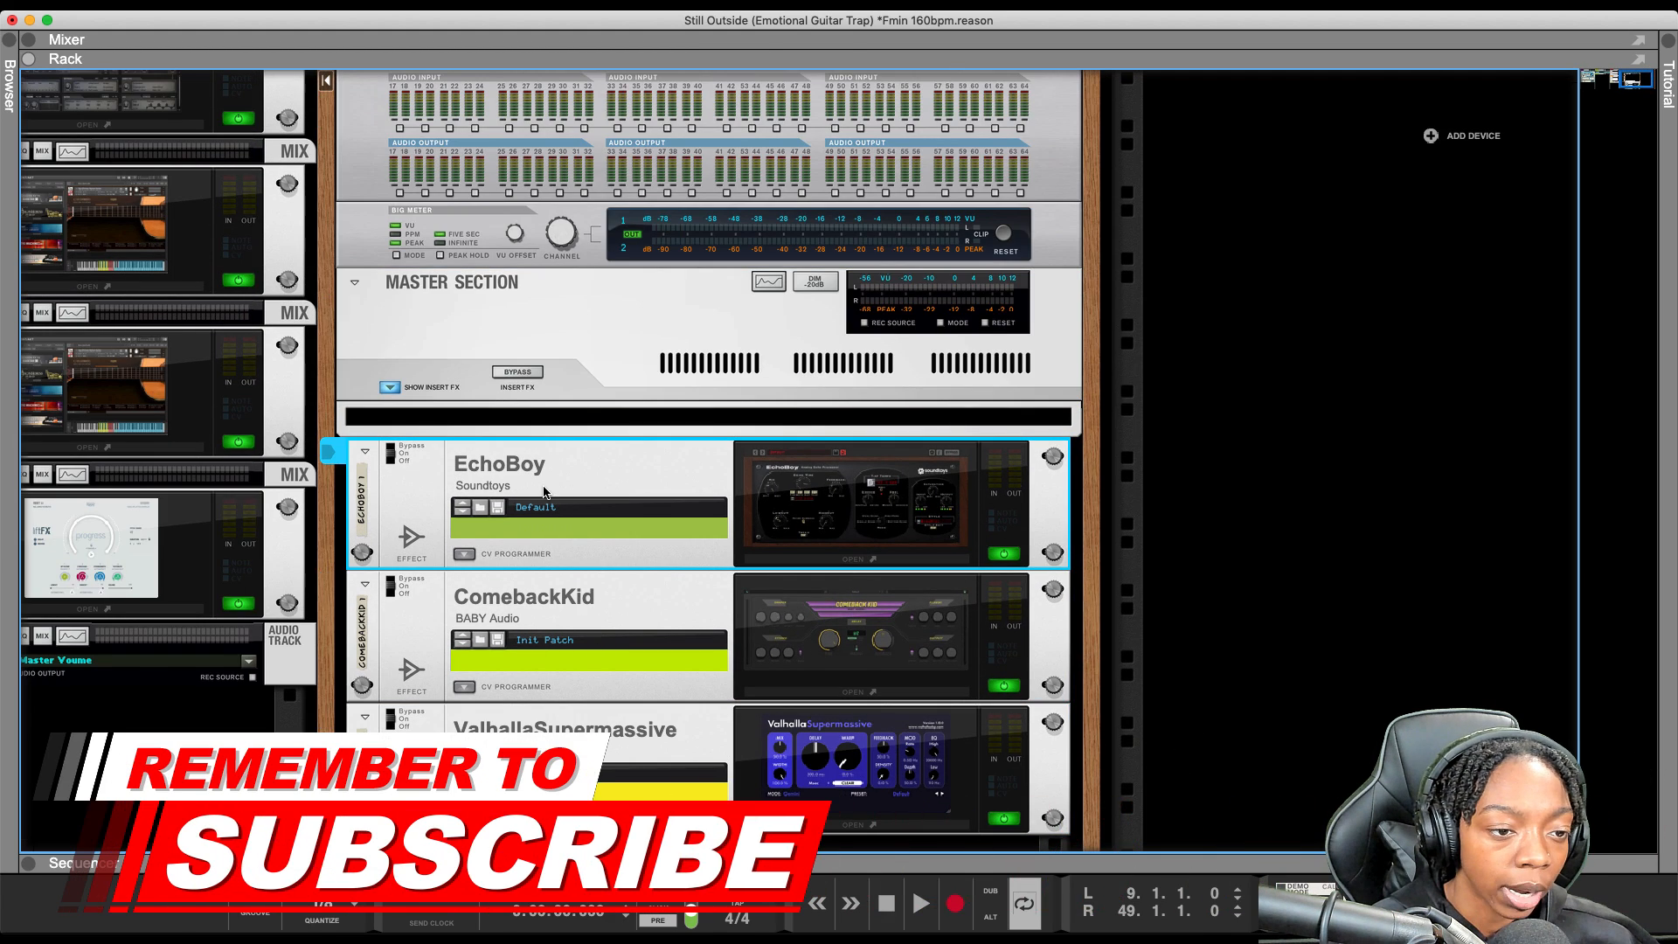
Collapse all devices in the Master Section's rack column, leaving only the Master Section expanded
{"action": "left_click", "coordinate": [366, 453], "text": "alt"}
{"action": "scroll", "coordinate": [432, 409], "scroll_direction": "up", "scroll_amount": 5}
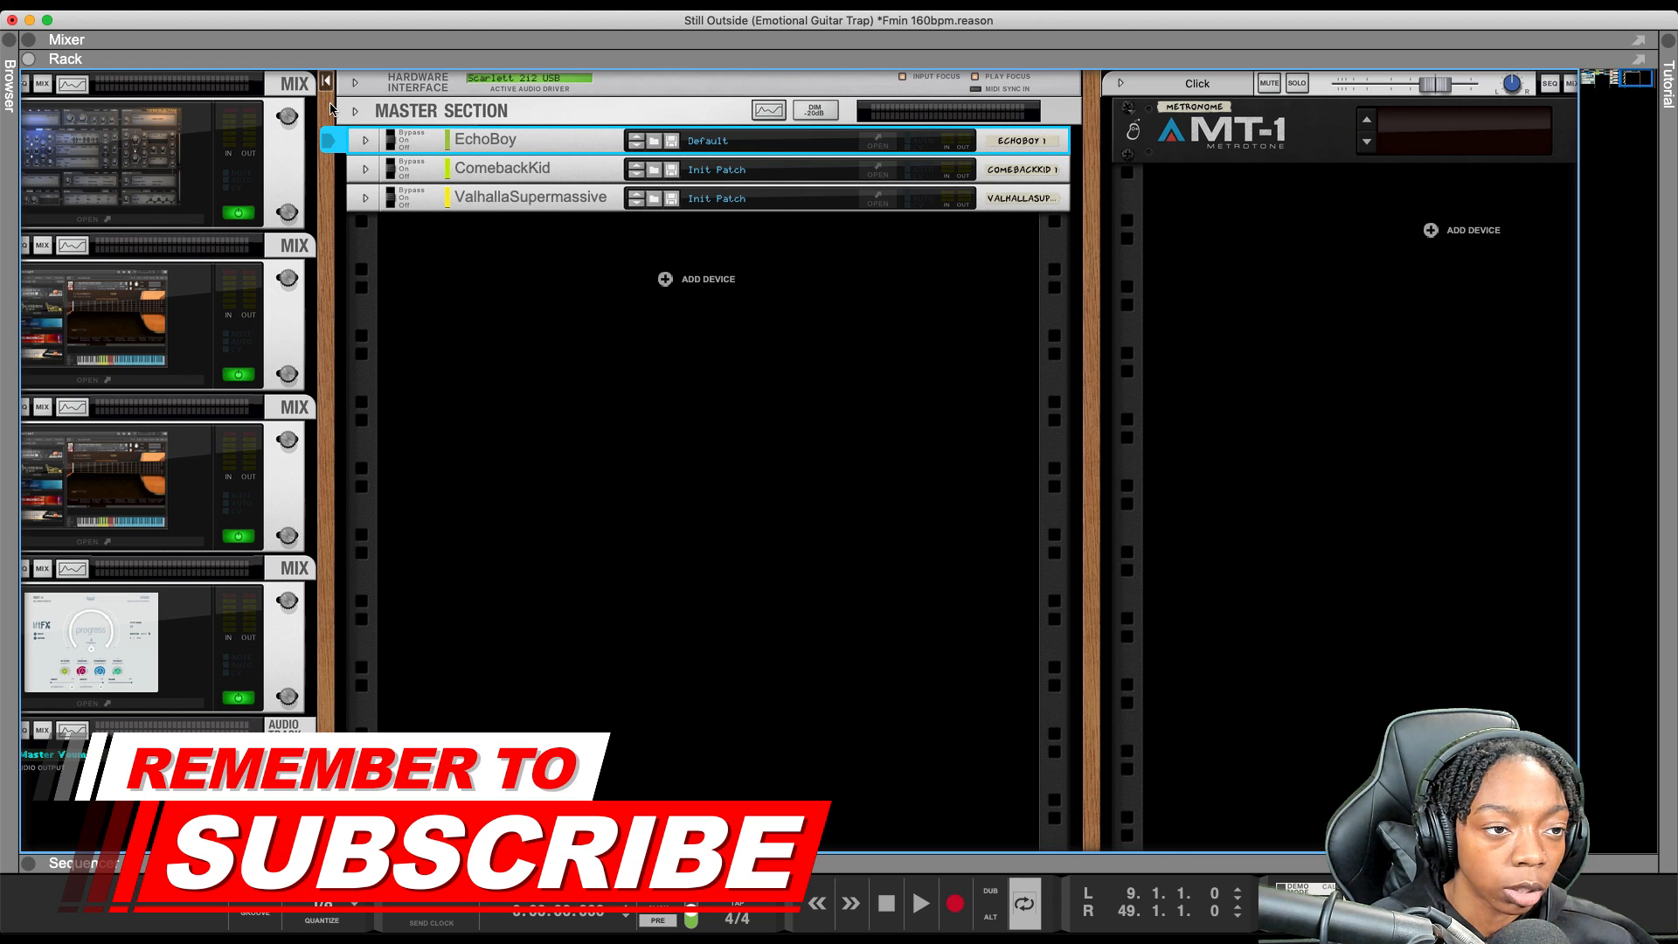
{"action": "left_click", "coordinate": [355, 115]}
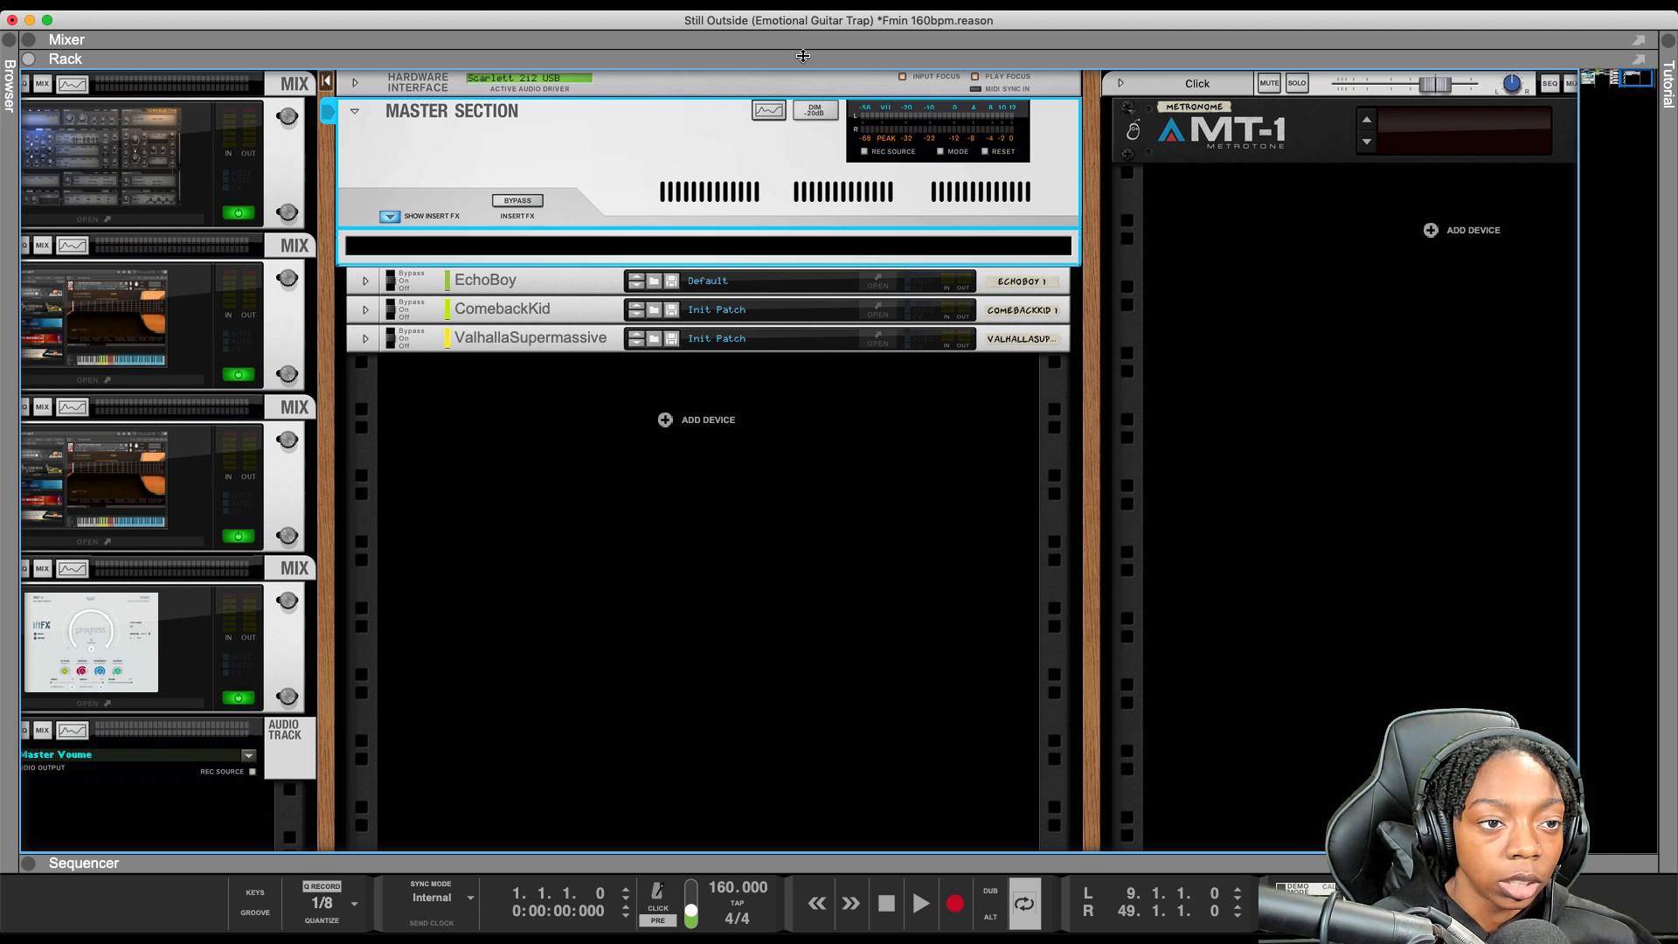
Survey the rack columns from the bass and drum devices across to the Master Section and metronome
{"action": "left_click", "coordinate": [1610, 81]}
{"action": "mouse_move", "coordinate": [1610, 80]}
{"action": "left_mouse_down"}
{"action": "mouse_move", "coordinate": [1595, 78]}
{"action": "mouse_move", "coordinate": [1609, 79]}
{"action": "left_mouse_up"}
{"action": "scroll", "coordinate": [199, 284], "scroll_direction": "right", "scroll_amount": 15}
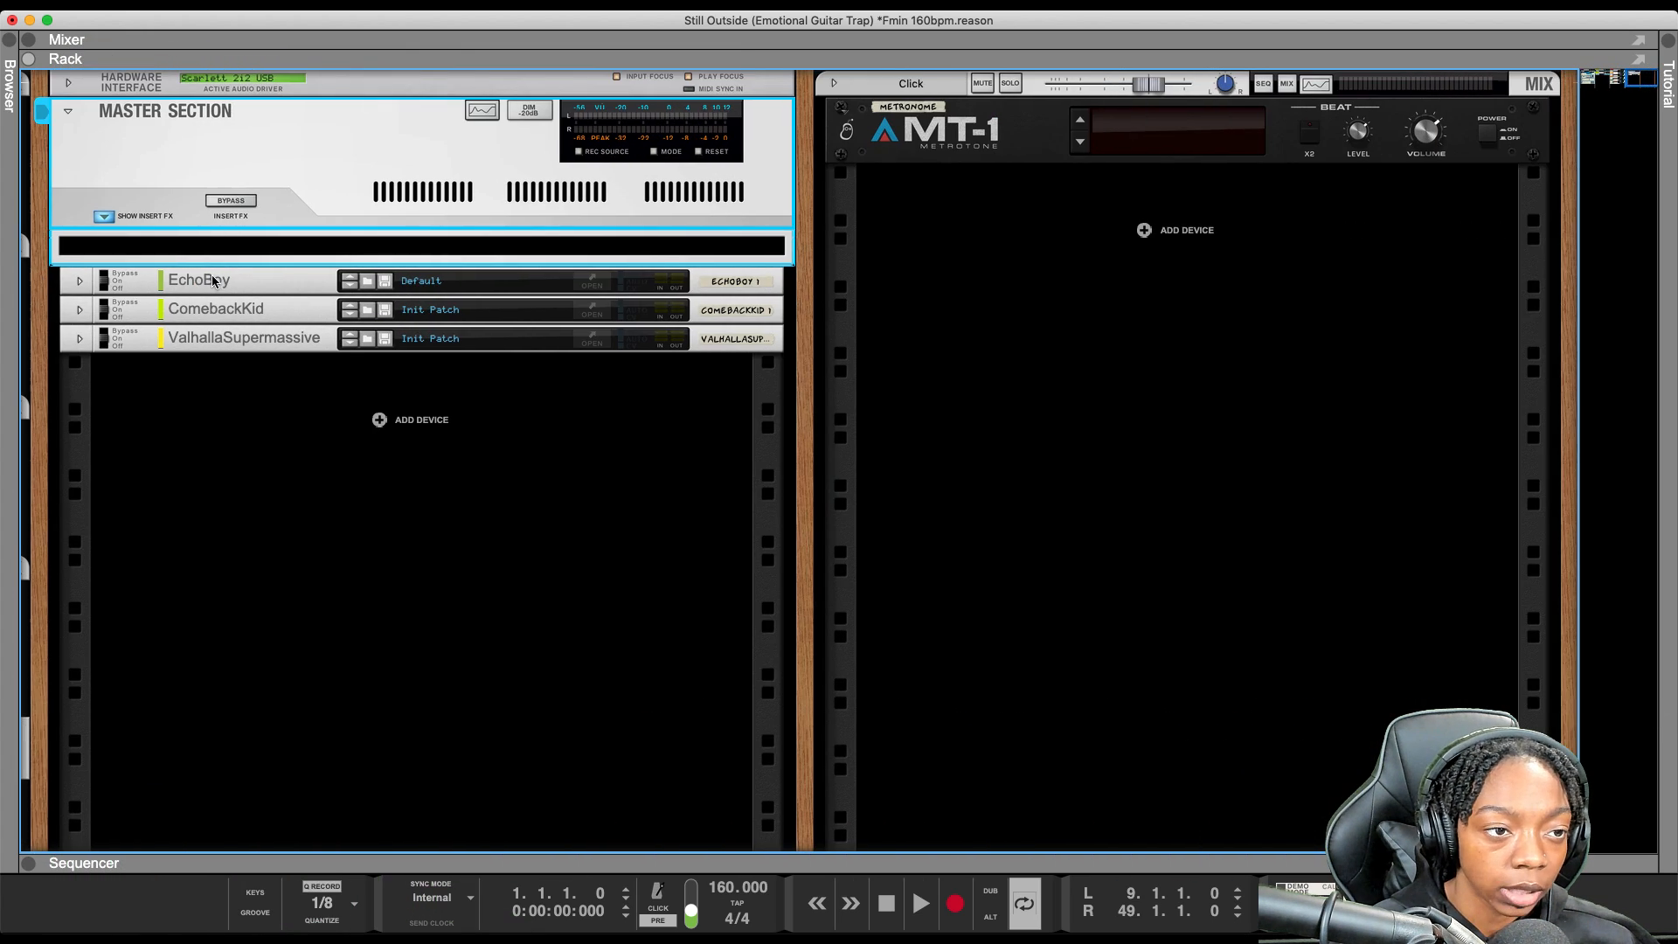
{"action": "scroll", "coordinate": [213, 276], "scroll_direction": "left", "scroll_amount": 20}
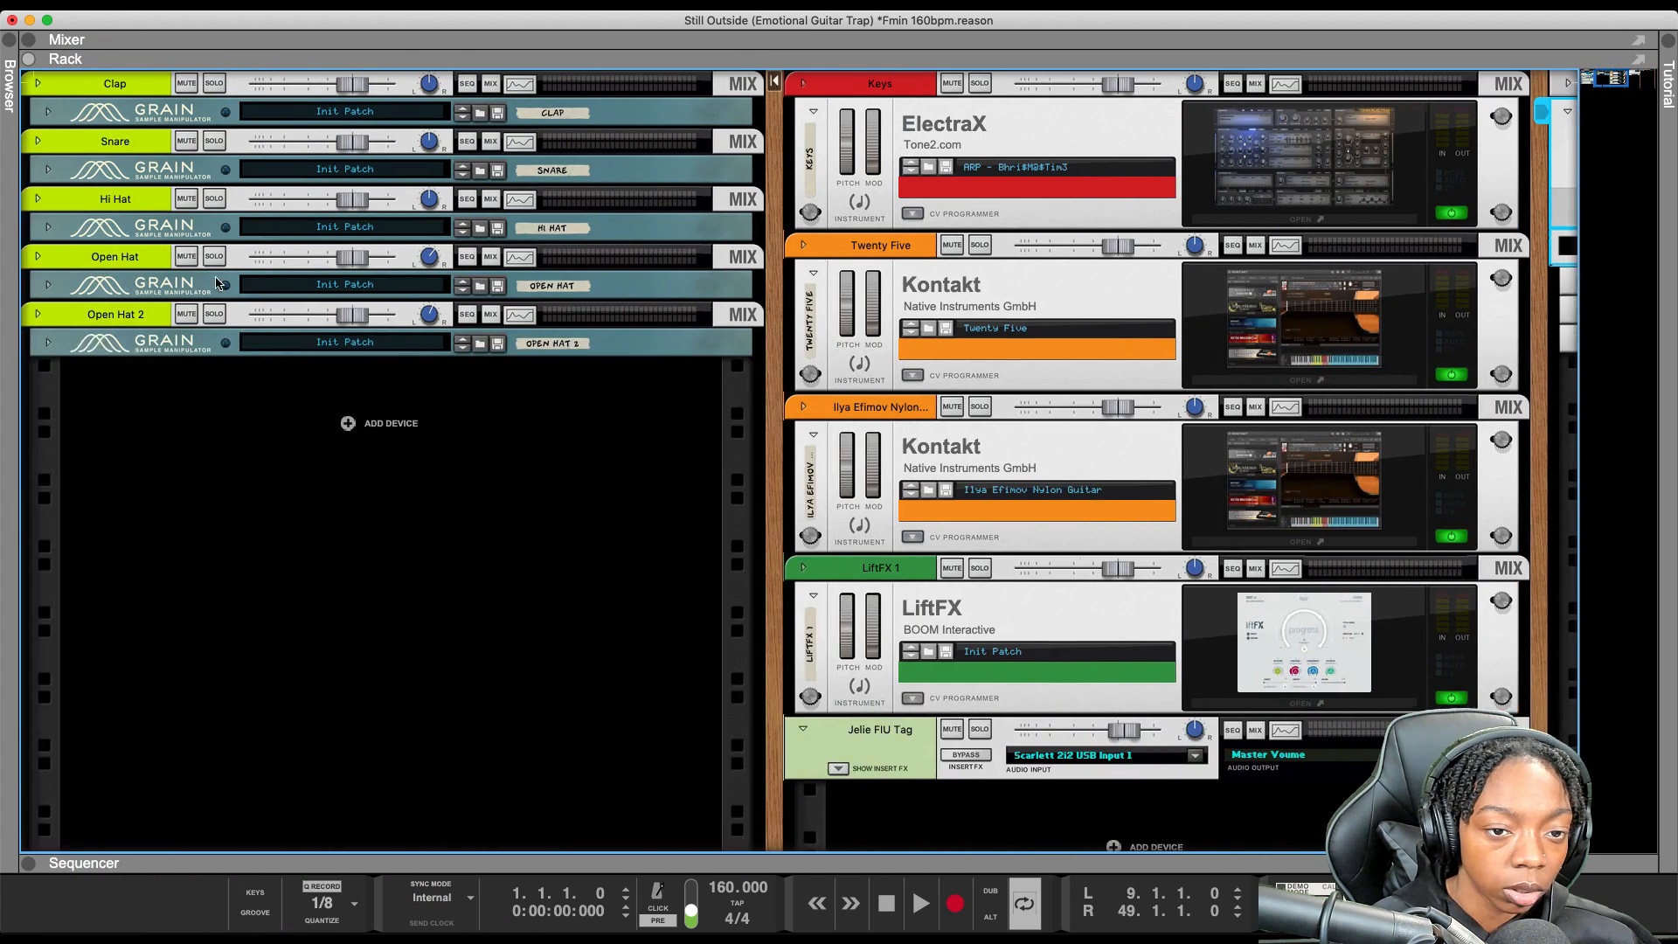
{"action": "scroll", "coordinate": [796, 248], "scroll_direction": "left", "scroll_amount": 8}
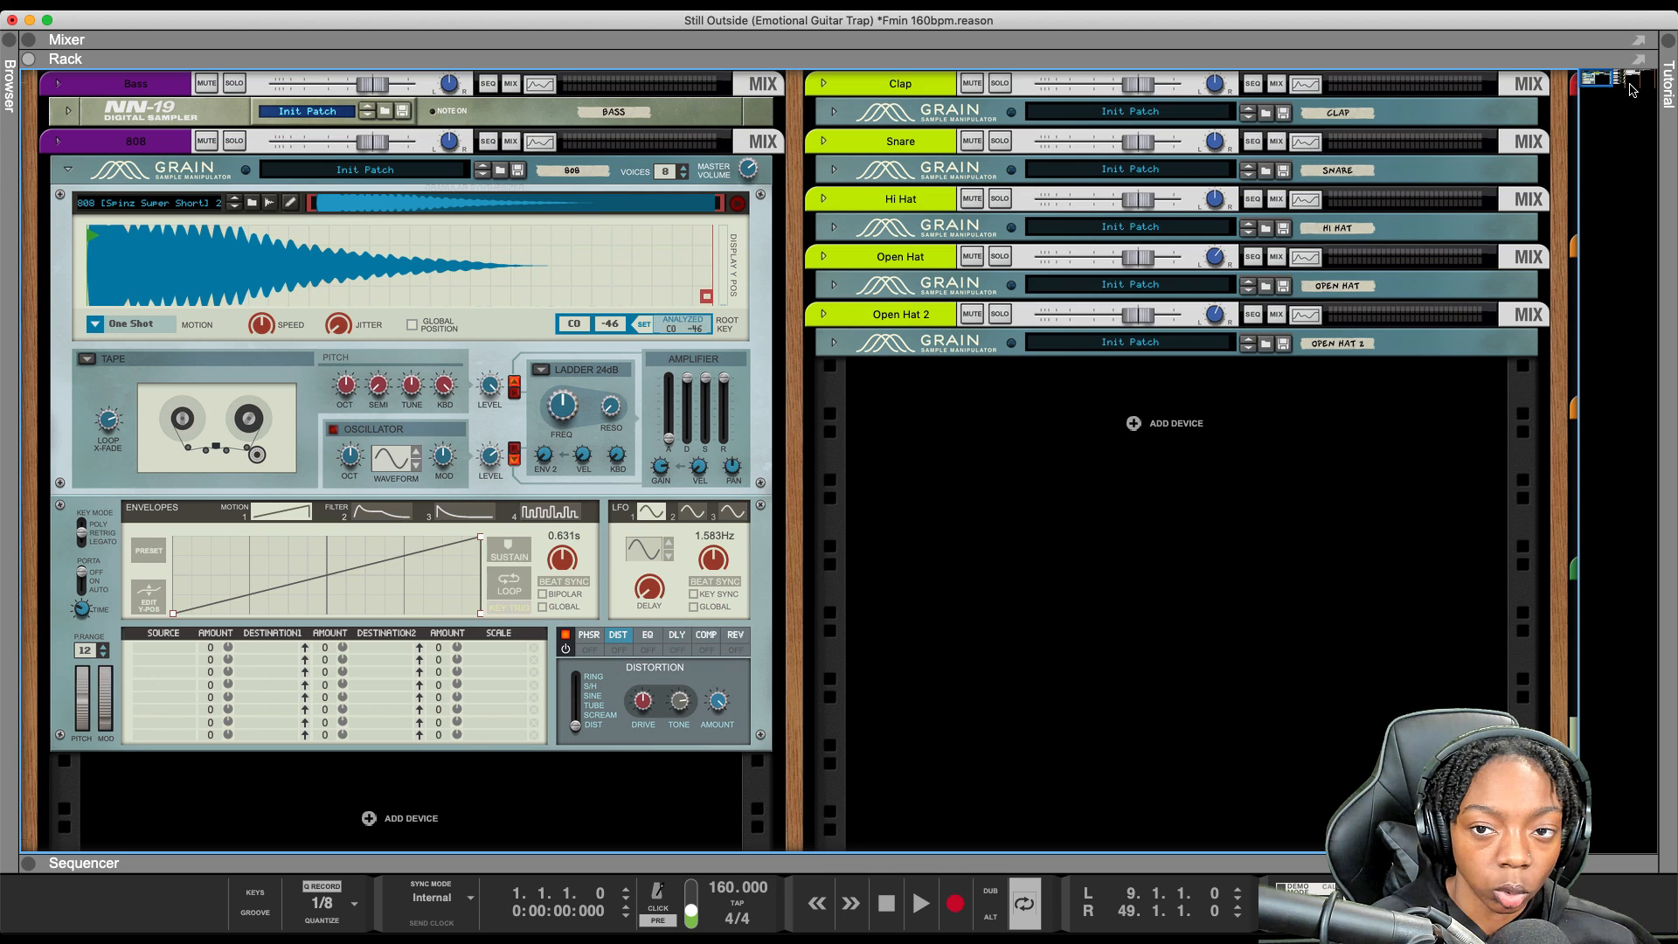
{"action": "mouse_move", "coordinate": [1631, 83]}
{"action": "left_mouse_down"}
{"action": "mouse_move", "coordinate": [1663, 77]}
{"action": "mouse_move", "coordinate": [1621, 79]}
{"action": "mouse_move", "coordinate": [1639, 72]}
{"action": "left_mouse_up"}
{"action": "scroll", "coordinate": [884, 306], "scroll_direction": "right", "scroll_amount": 6}
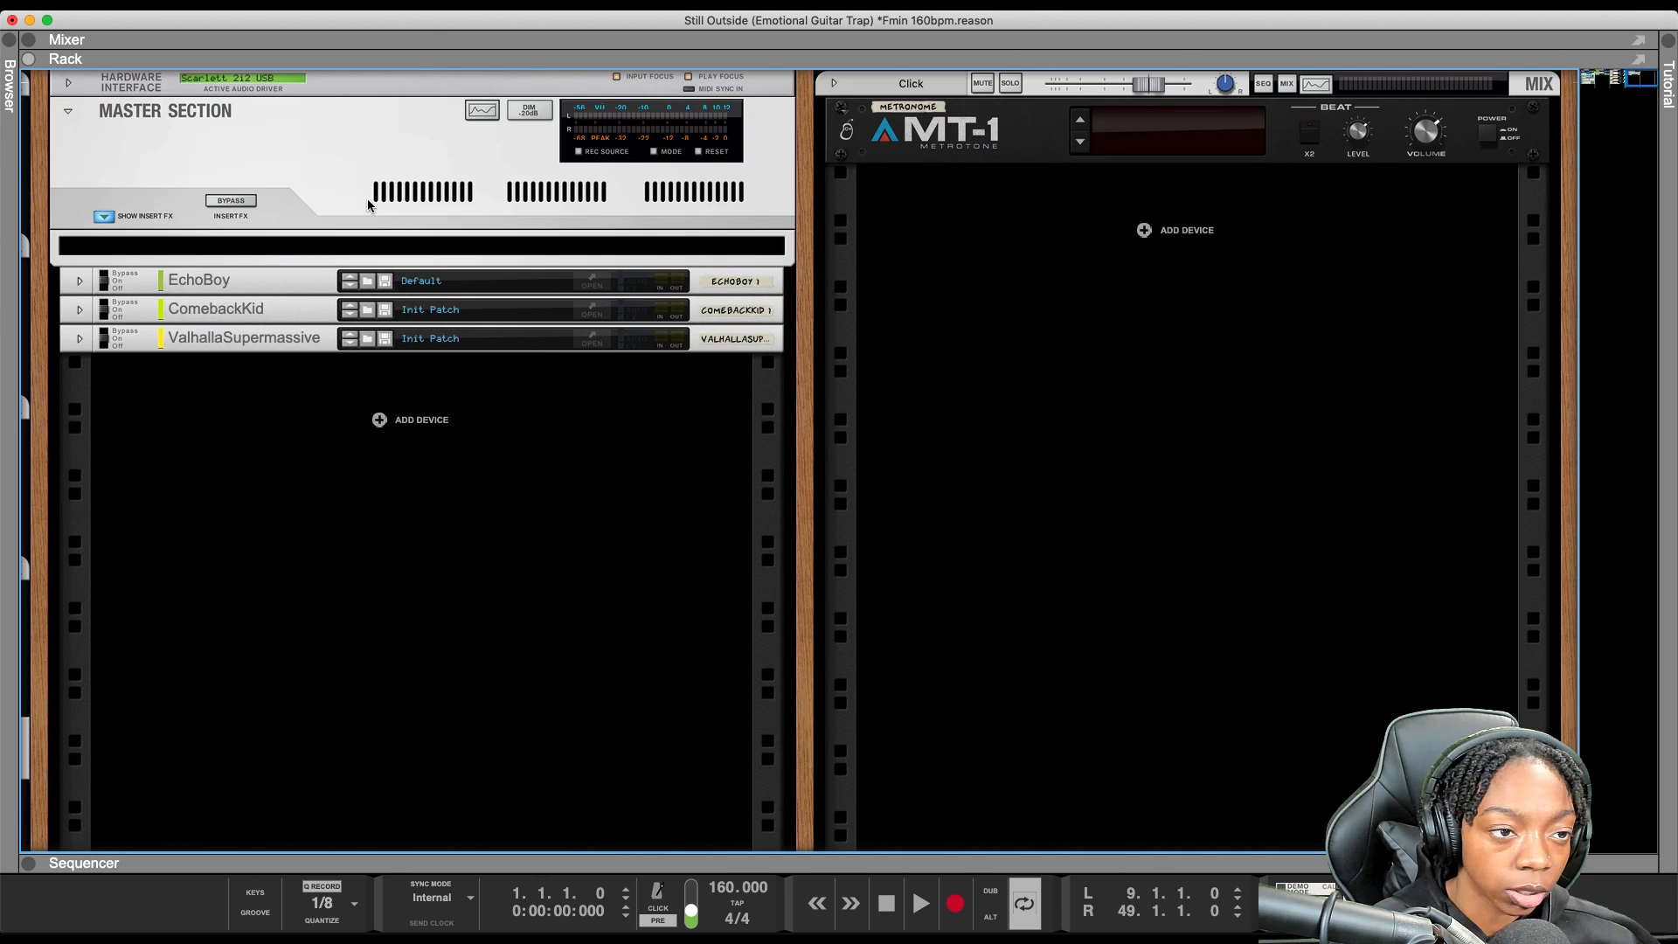
{"action": "mouse_move", "coordinate": [1620, 80]}
{"action": "left_mouse_down"}
{"action": "mouse_move", "coordinate": [1641, 72]}
{"action": "mouse_move", "coordinate": [1644, 90]}
{"action": "mouse_move", "coordinate": [1632, 50]}
{"action": "left_mouse_up"}
{"action": "scroll", "coordinate": [1272, 183], "scroll_direction": "right", "scroll_amount": 5}
{"action": "scroll", "coordinate": [103, 278], "scroll_direction": "left", "scroll_amount": 5}
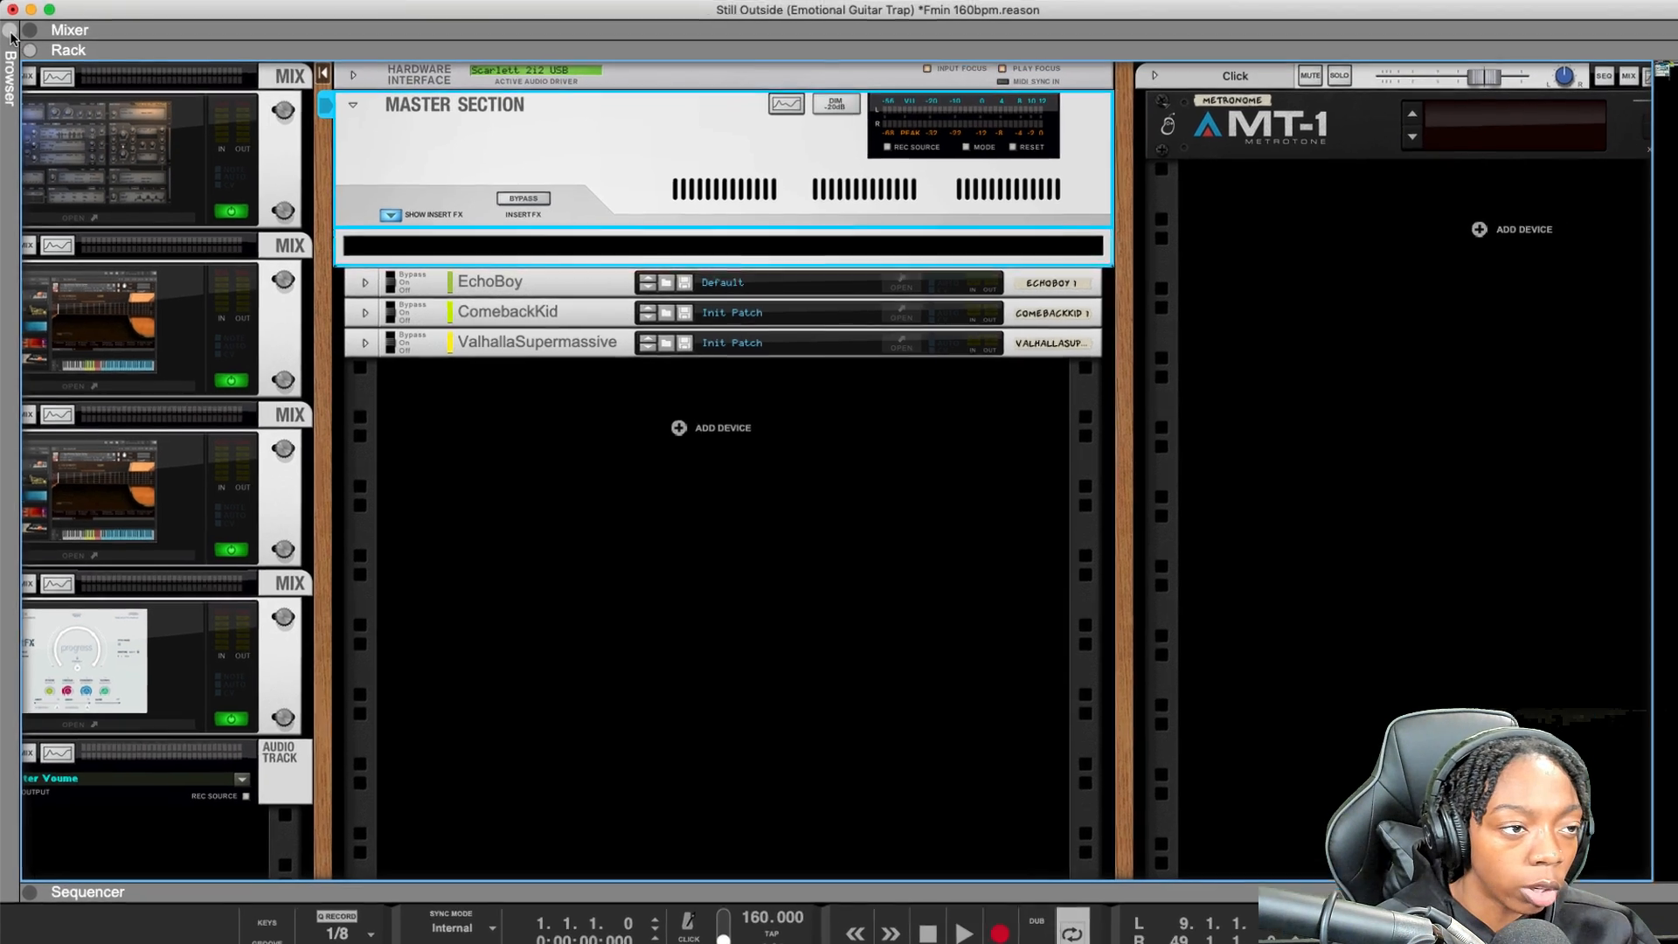
Add an MClass Maximizer from the browser's effects to the Master Section's insert effects and hide the browser
{"action": "left_click", "coordinate": [10, 37]}
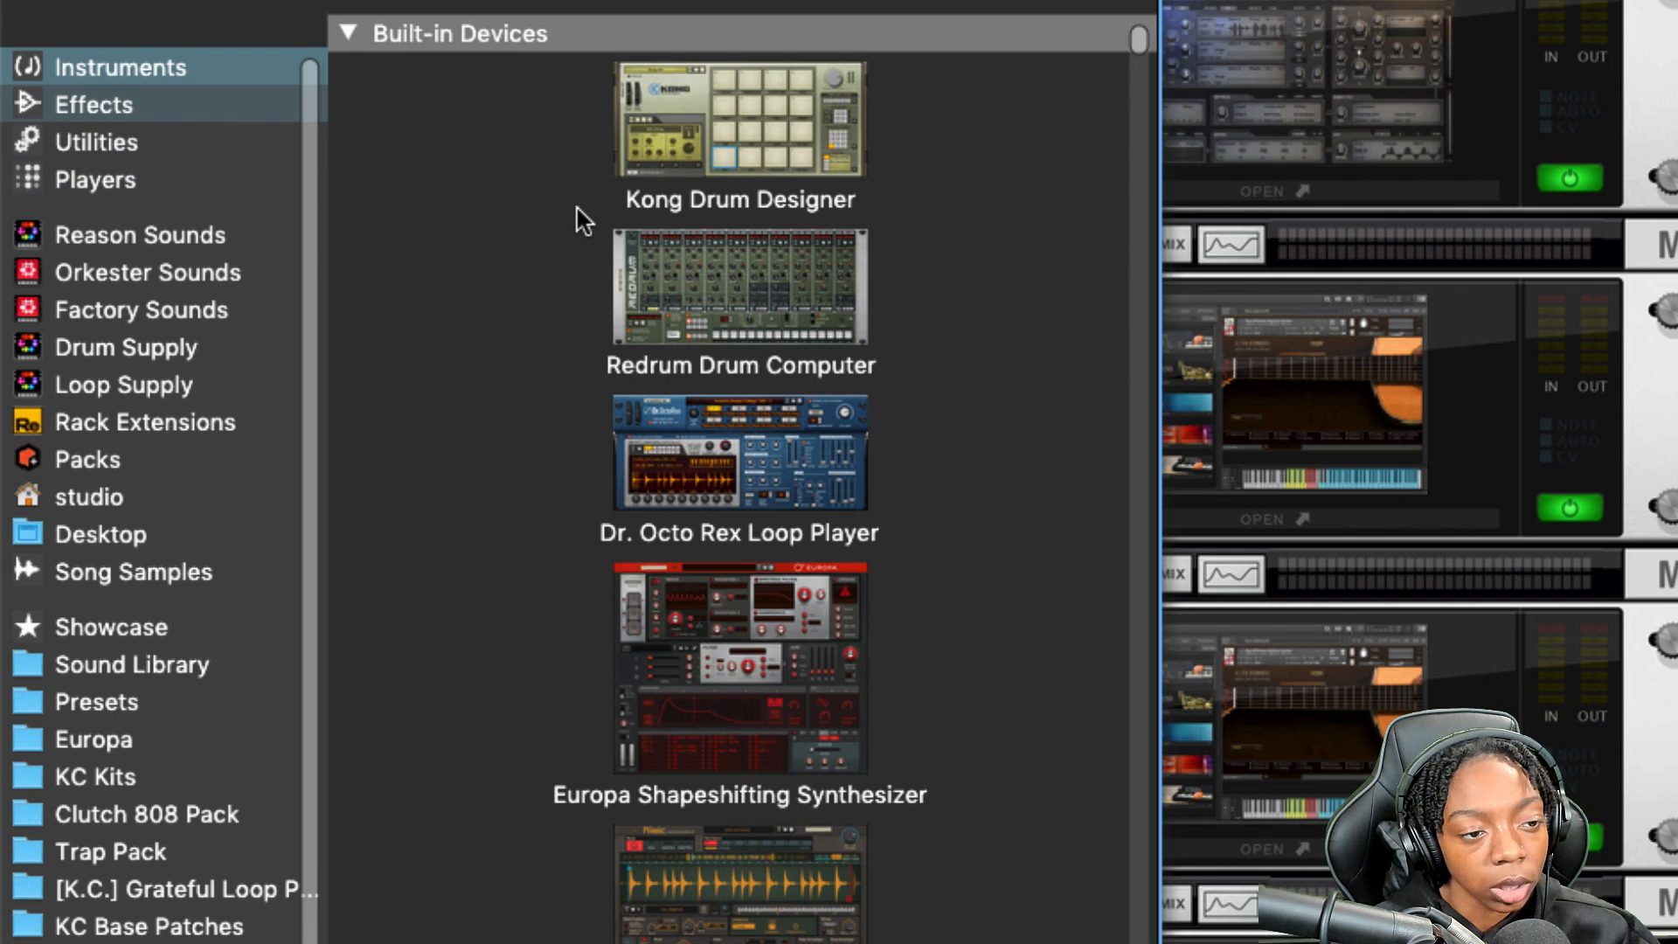
{"action": "scroll", "coordinate": [743, 611], "scroll_direction": "down", "scroll_amount": 10}
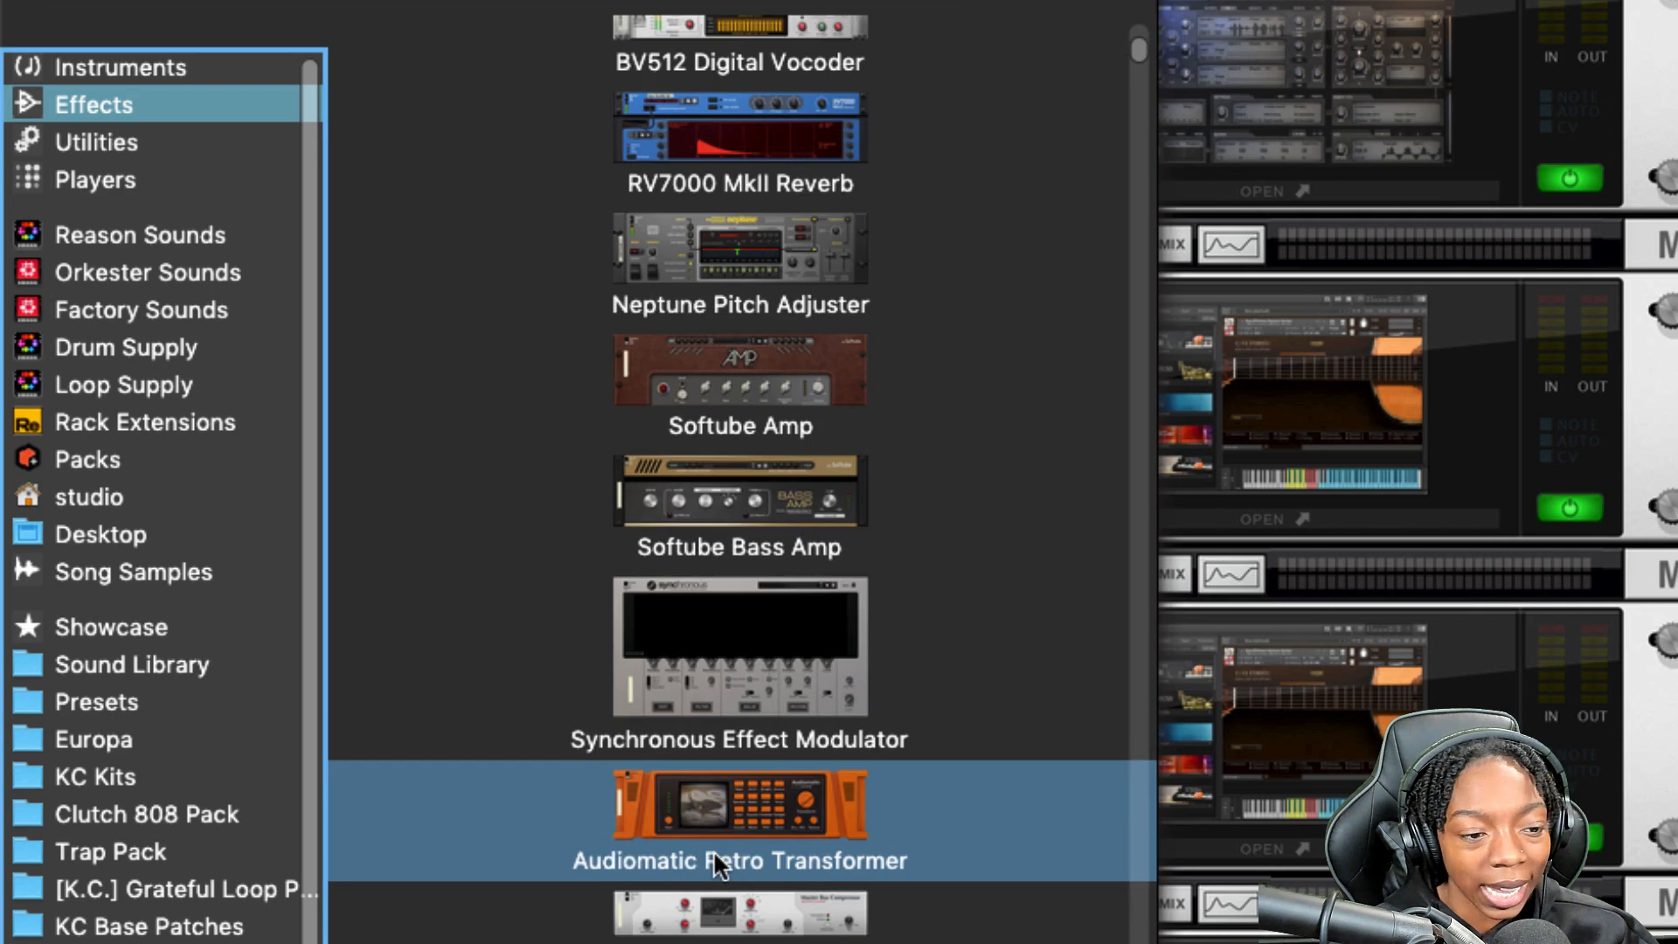
{"action": "scroll", "coordinate": [713, 860], "scroll_direction": "down", "scroll_amount": 5}
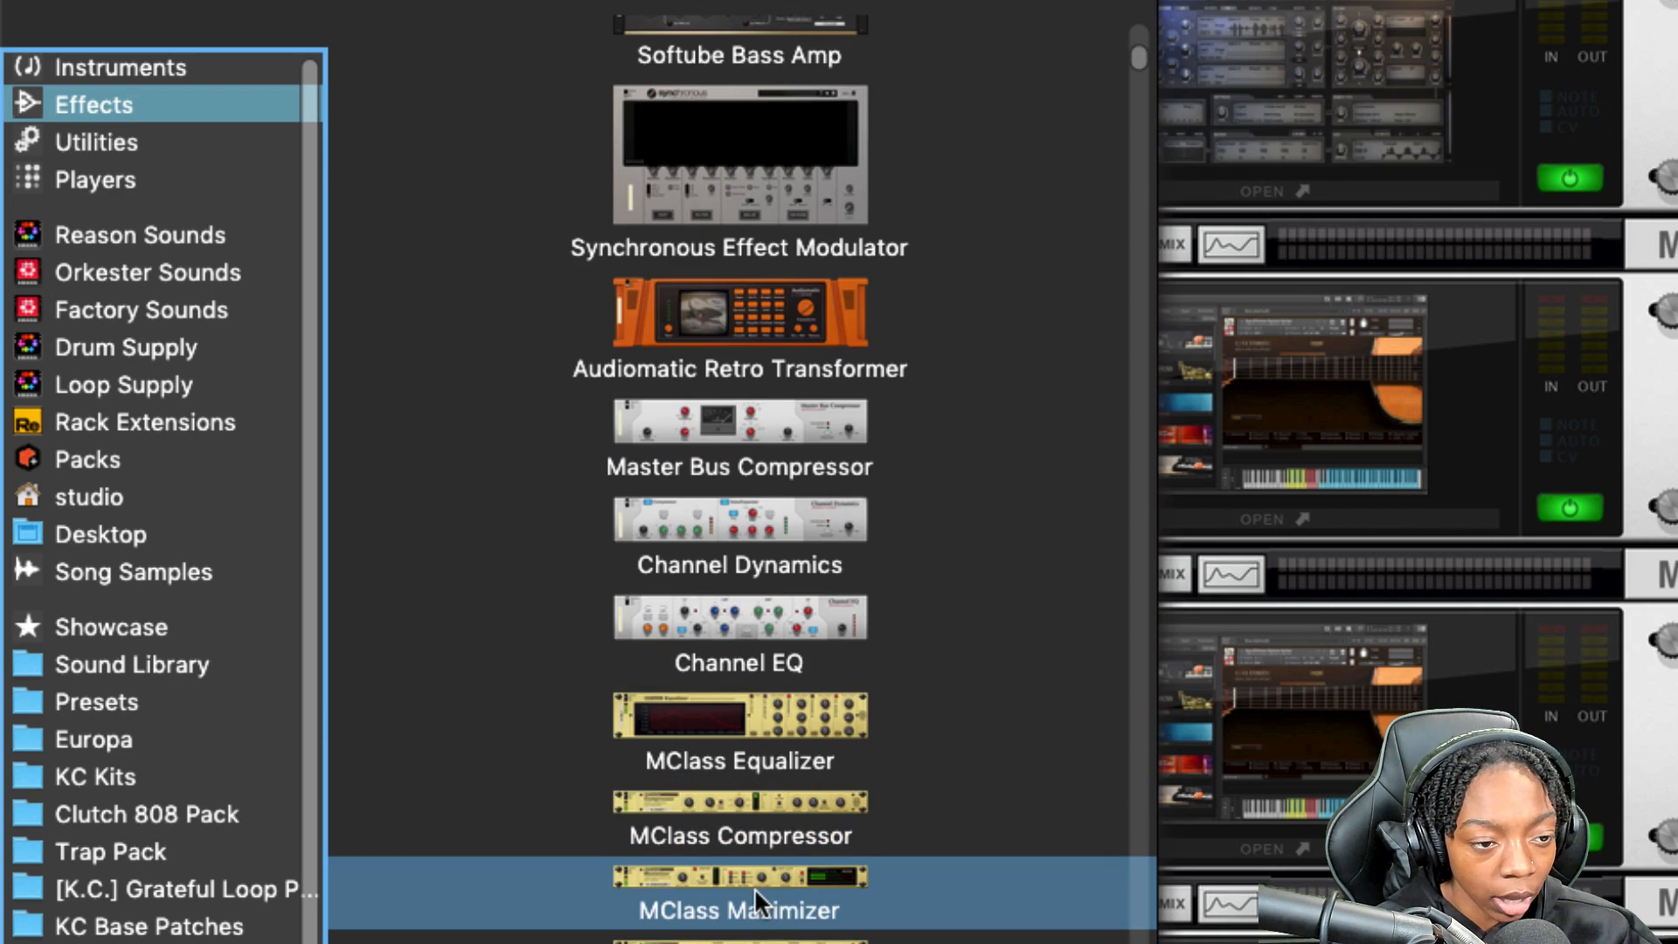
{"action": "left_click_drag", "start_coordinate": [753, 888], "coordinate": [1035, 254]}
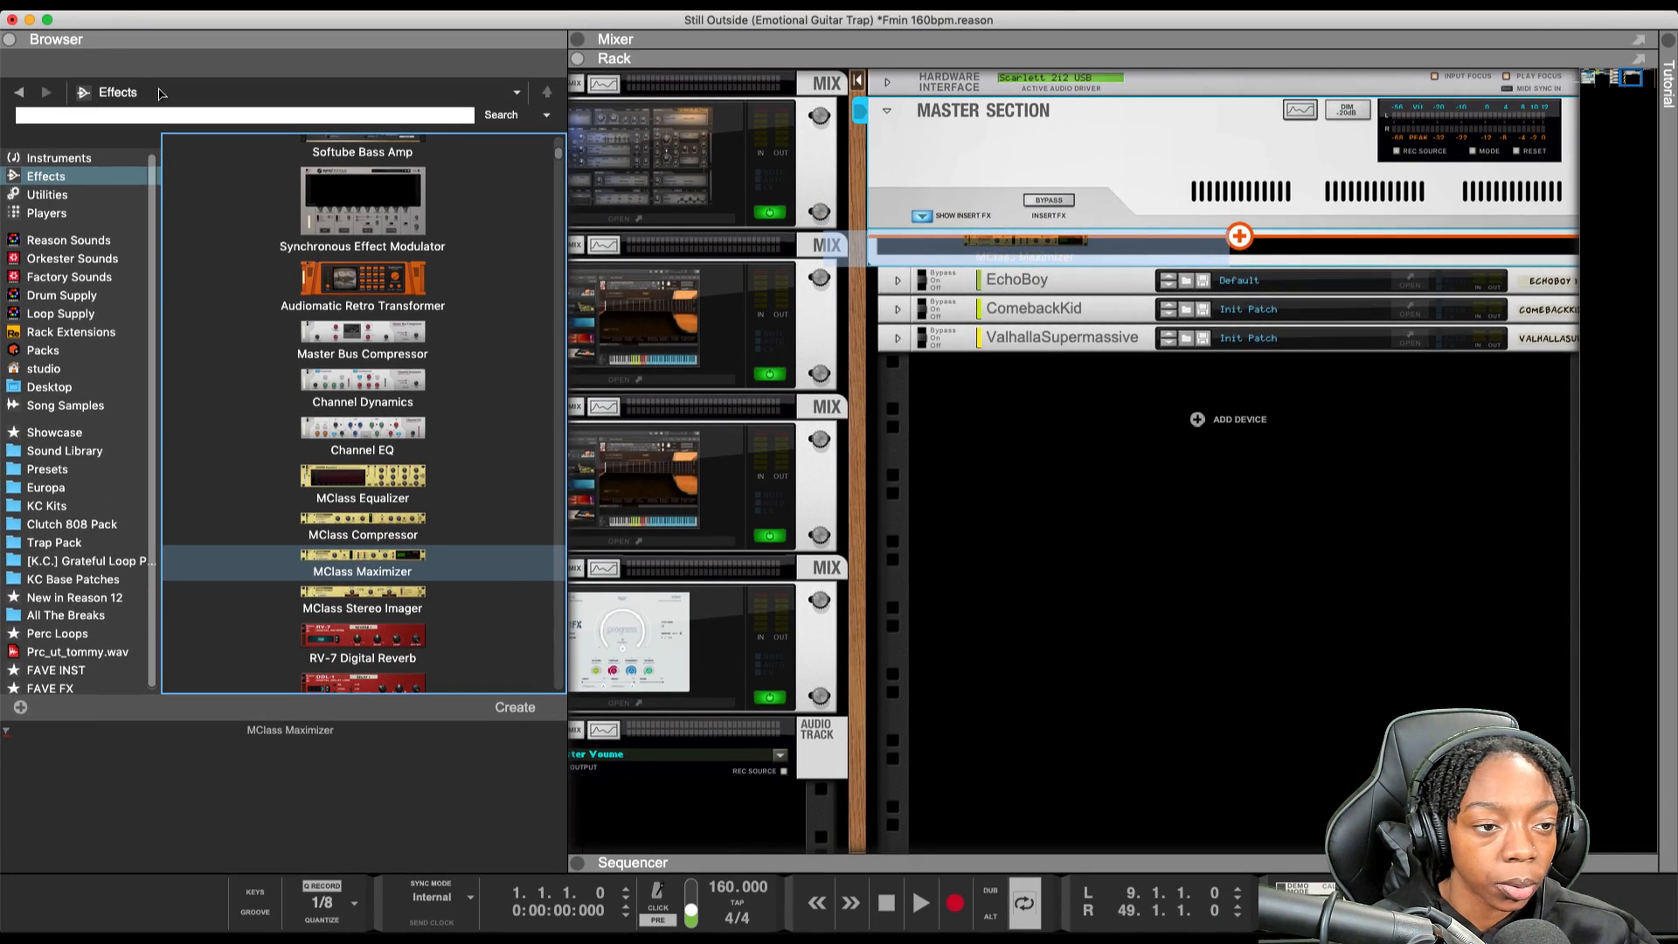
{"action": "left_click", "coordinate": [9, 39]}
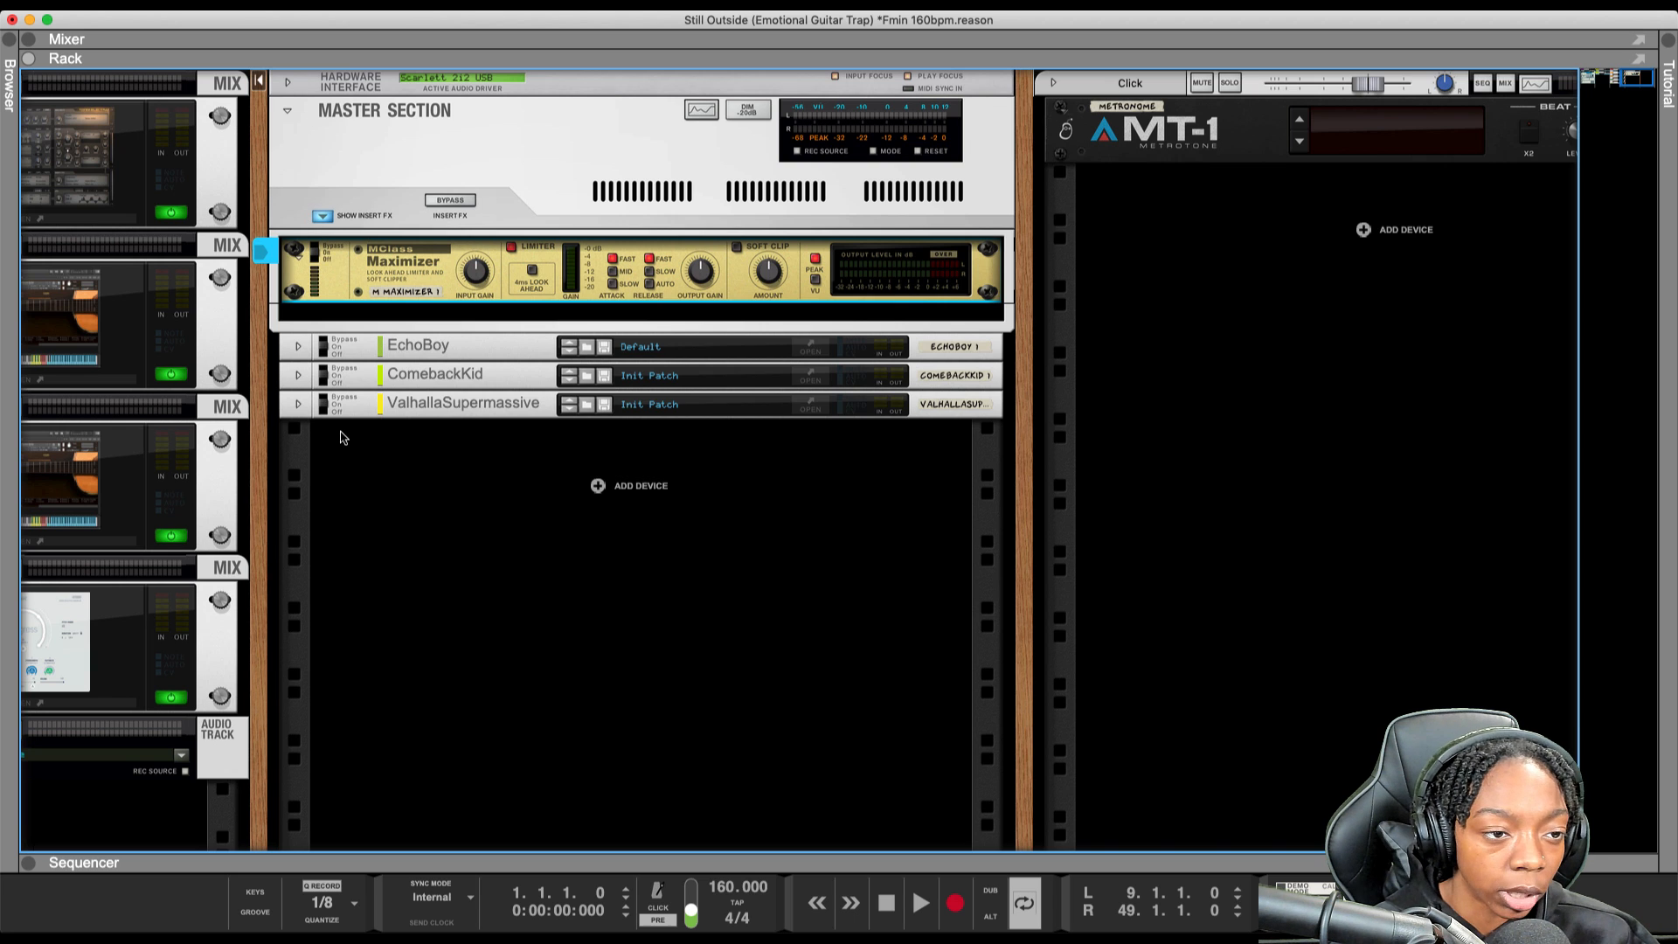
Rename the MClass Maximizer in the Master Section to LIMITER
{"action": "left_click", "coordinate": [405, 293]}
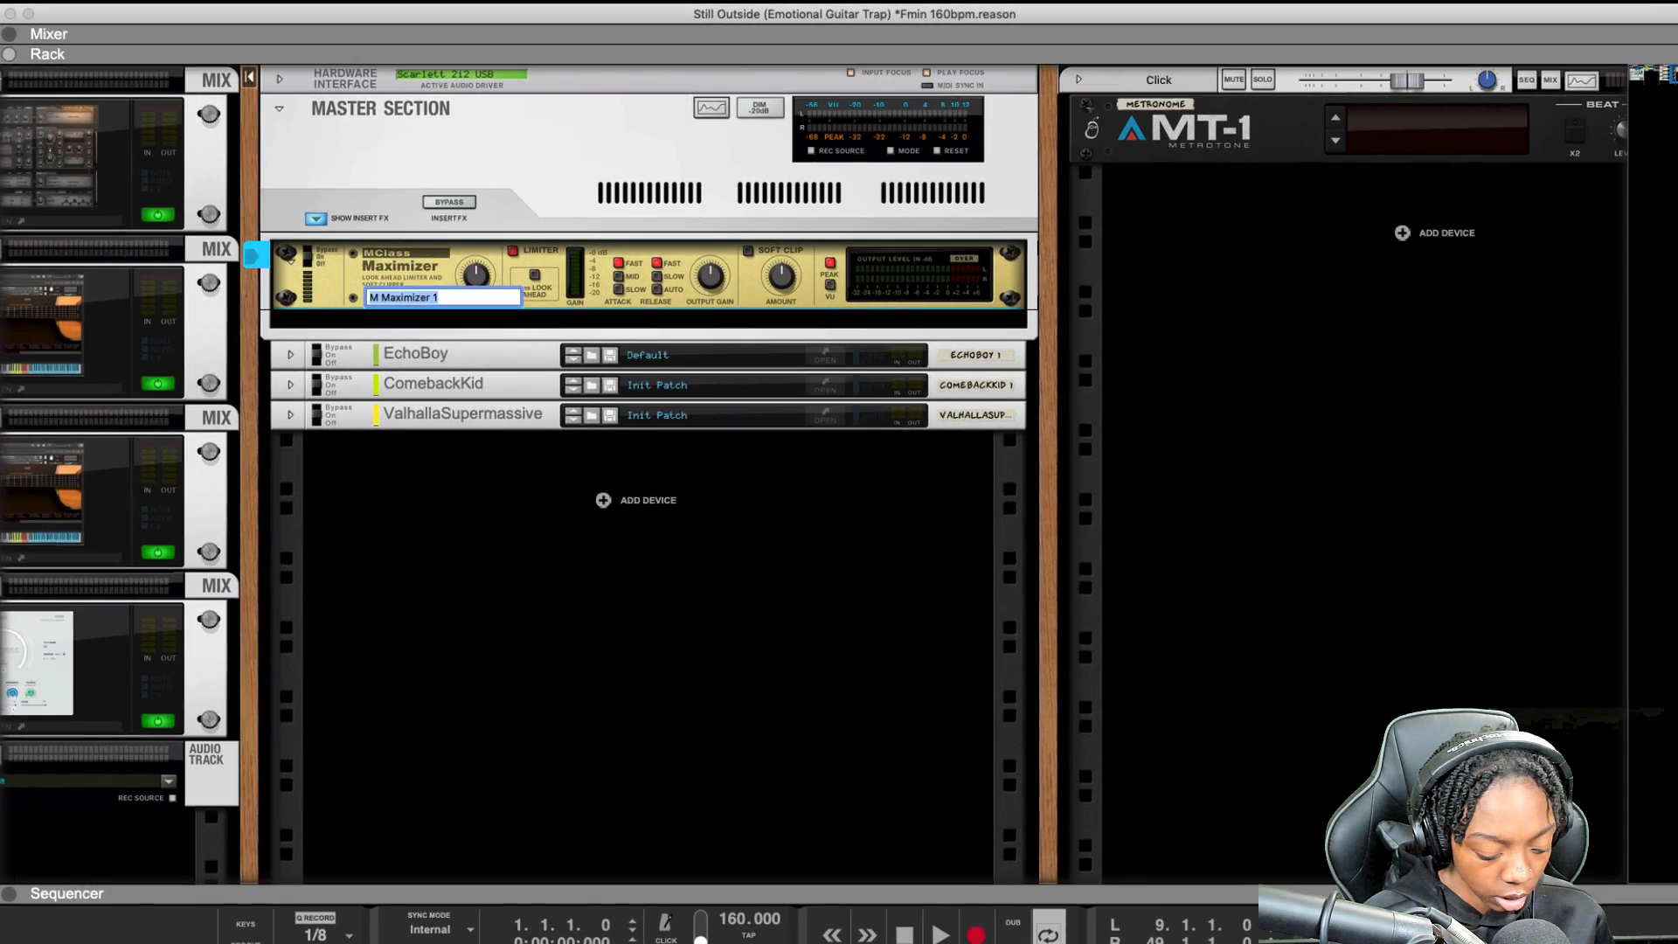
{"action": "type", "text": "LIMITER"}
{"action": "key", "text": "Return"}
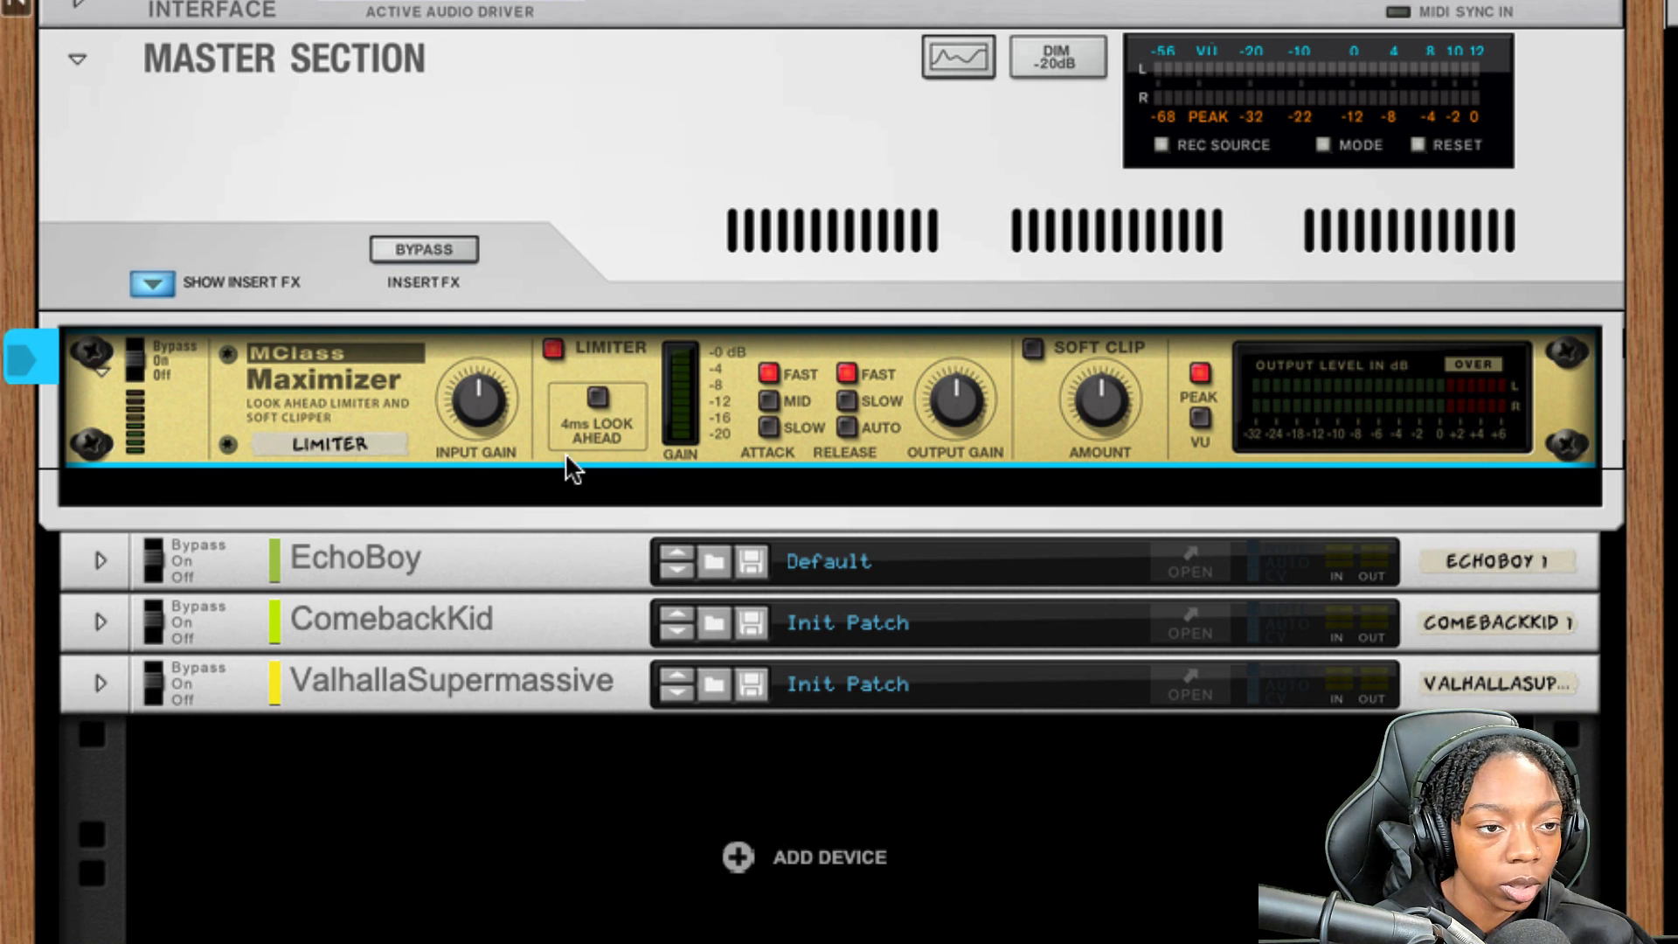
Disable the Maximizer's limiter and audition boosted and cut input gain during playback, restoring the gain to 0.0 dB
{"action": "left_click", "coordinate": [555, 347]}
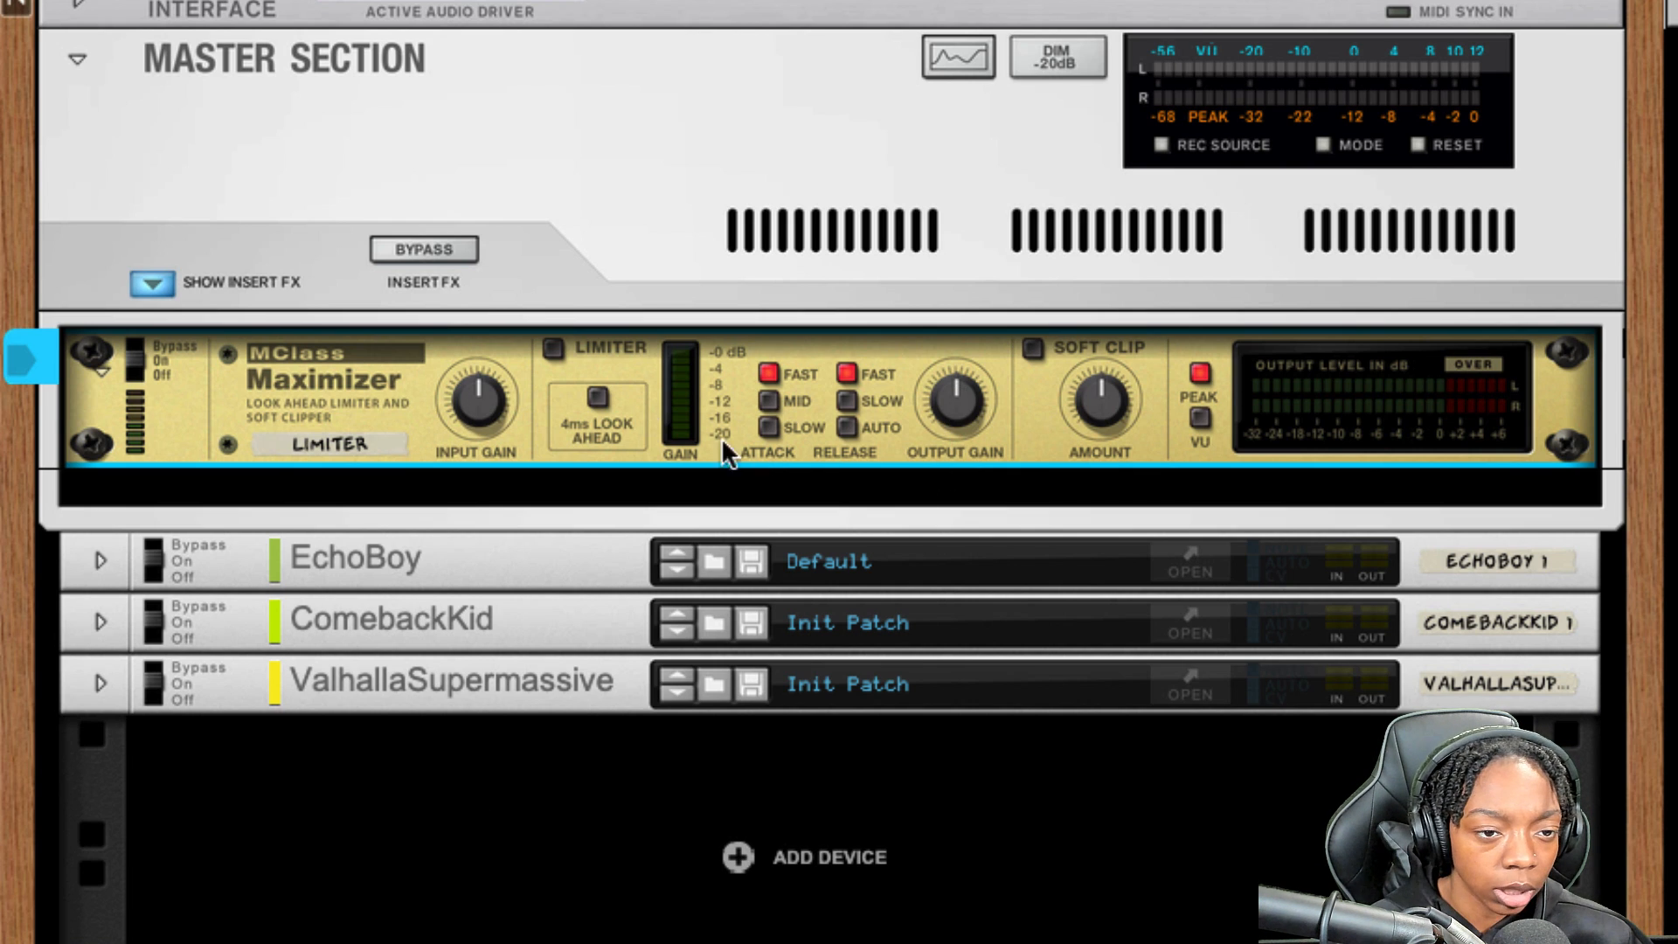
{"action": "mouse_move", "coordinate": [463, 418]}
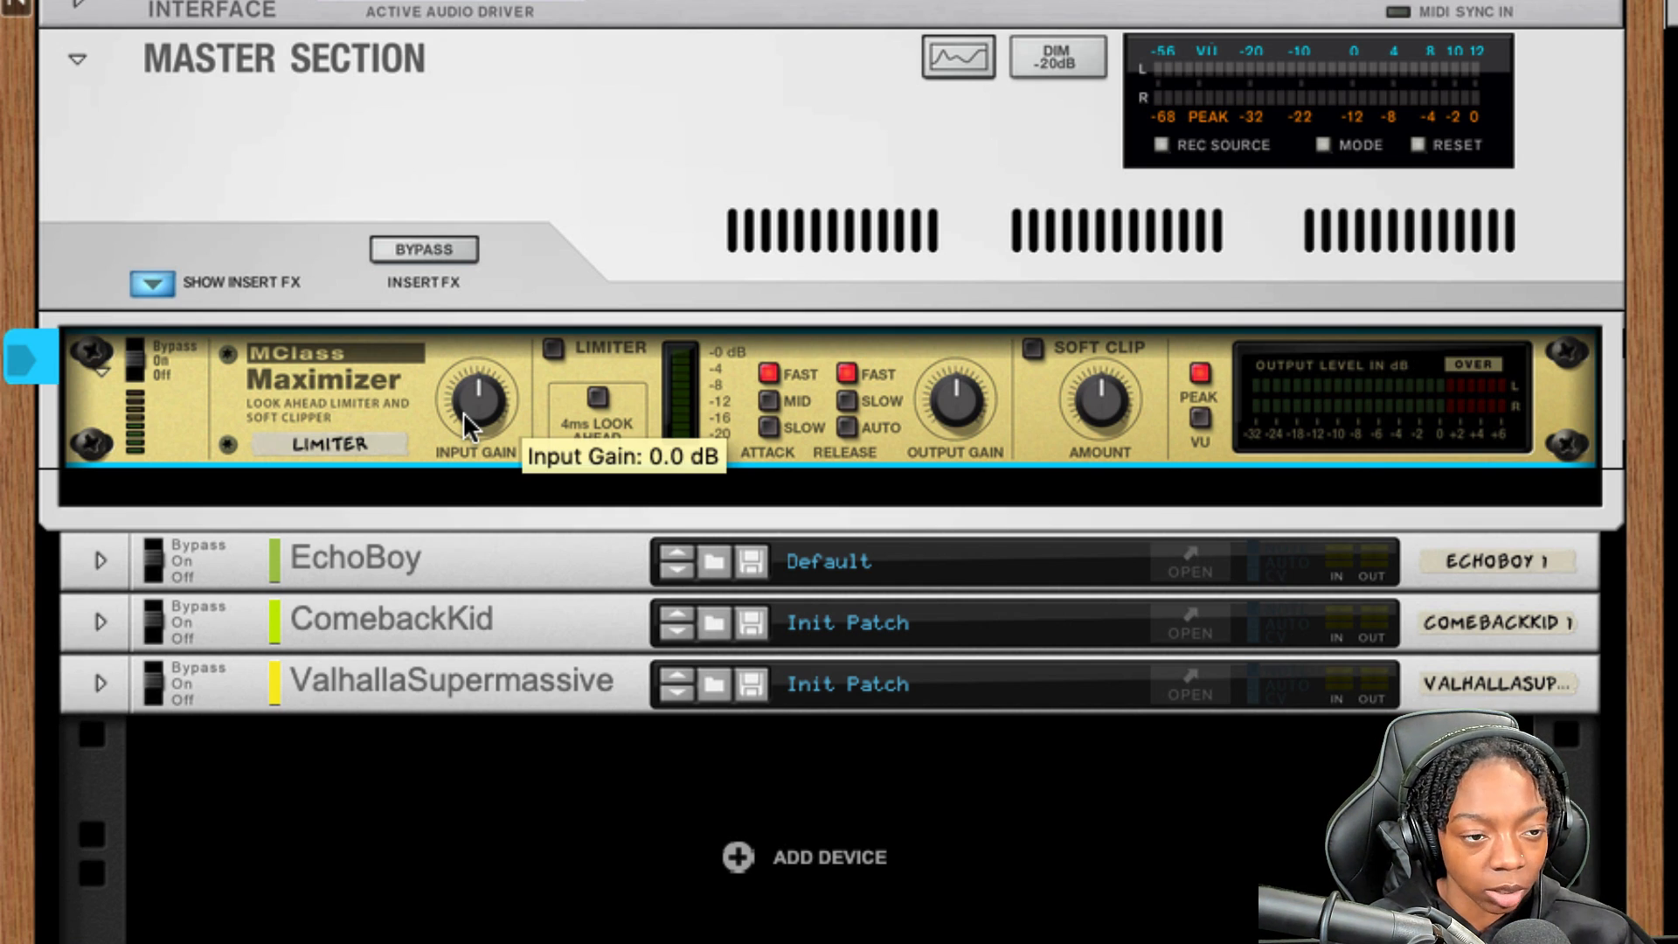
{"action": "key", "text": "space"}
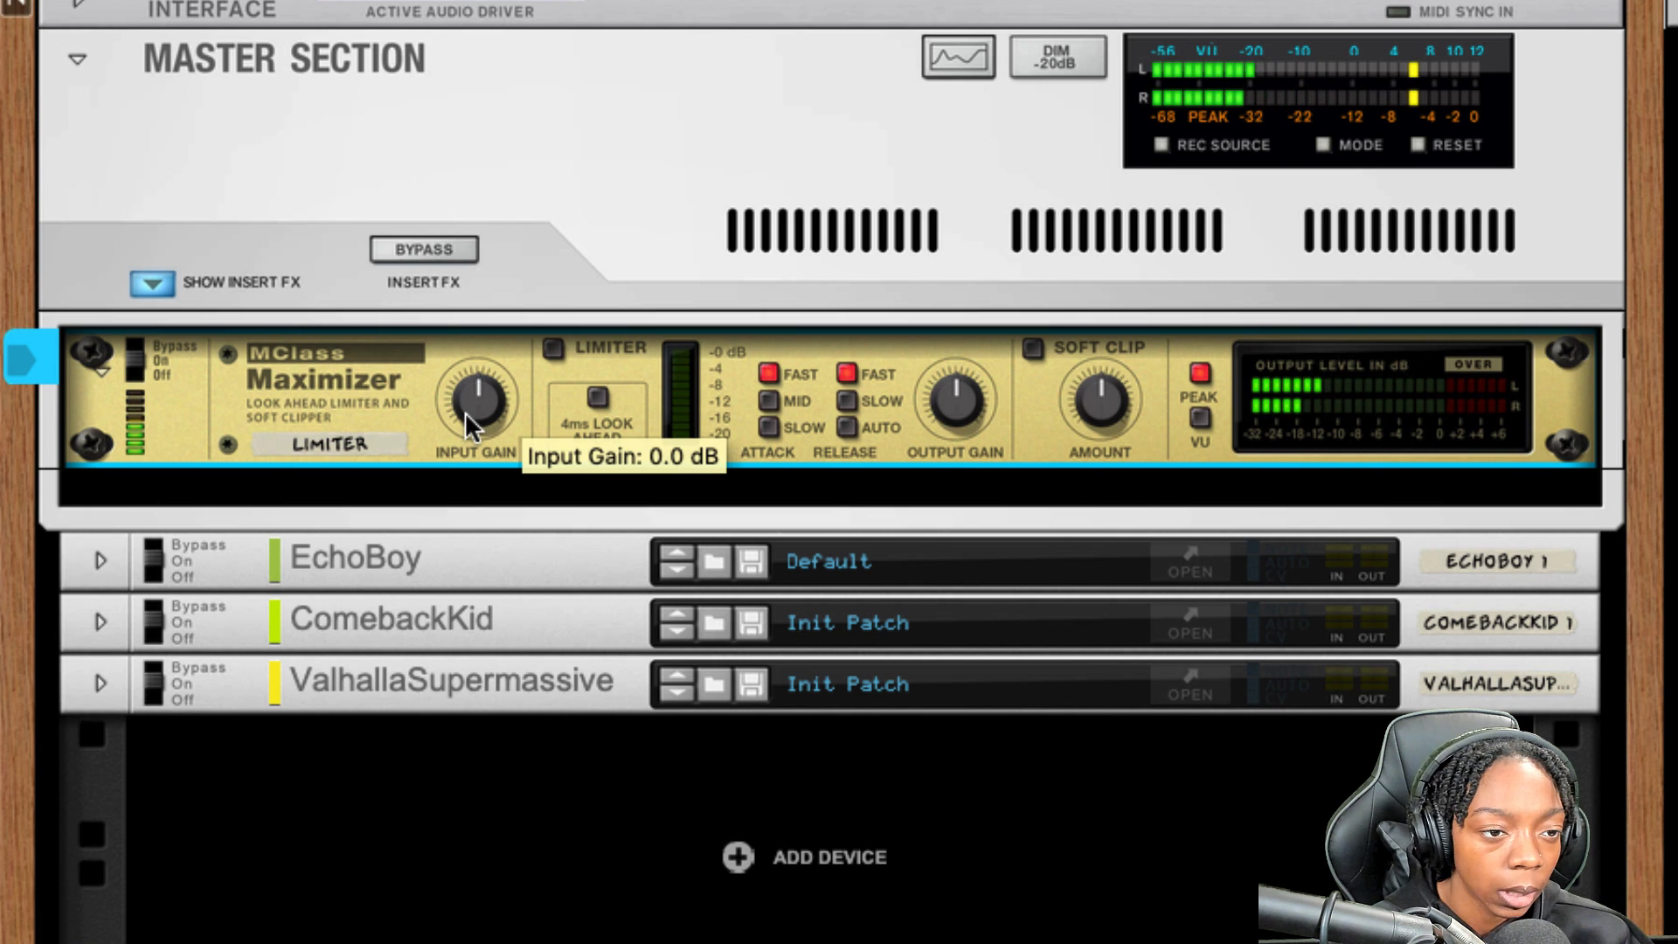
{"action": "left_click_drag", "start_coordinate": [465, 411], "coordinate": [459, 360]}
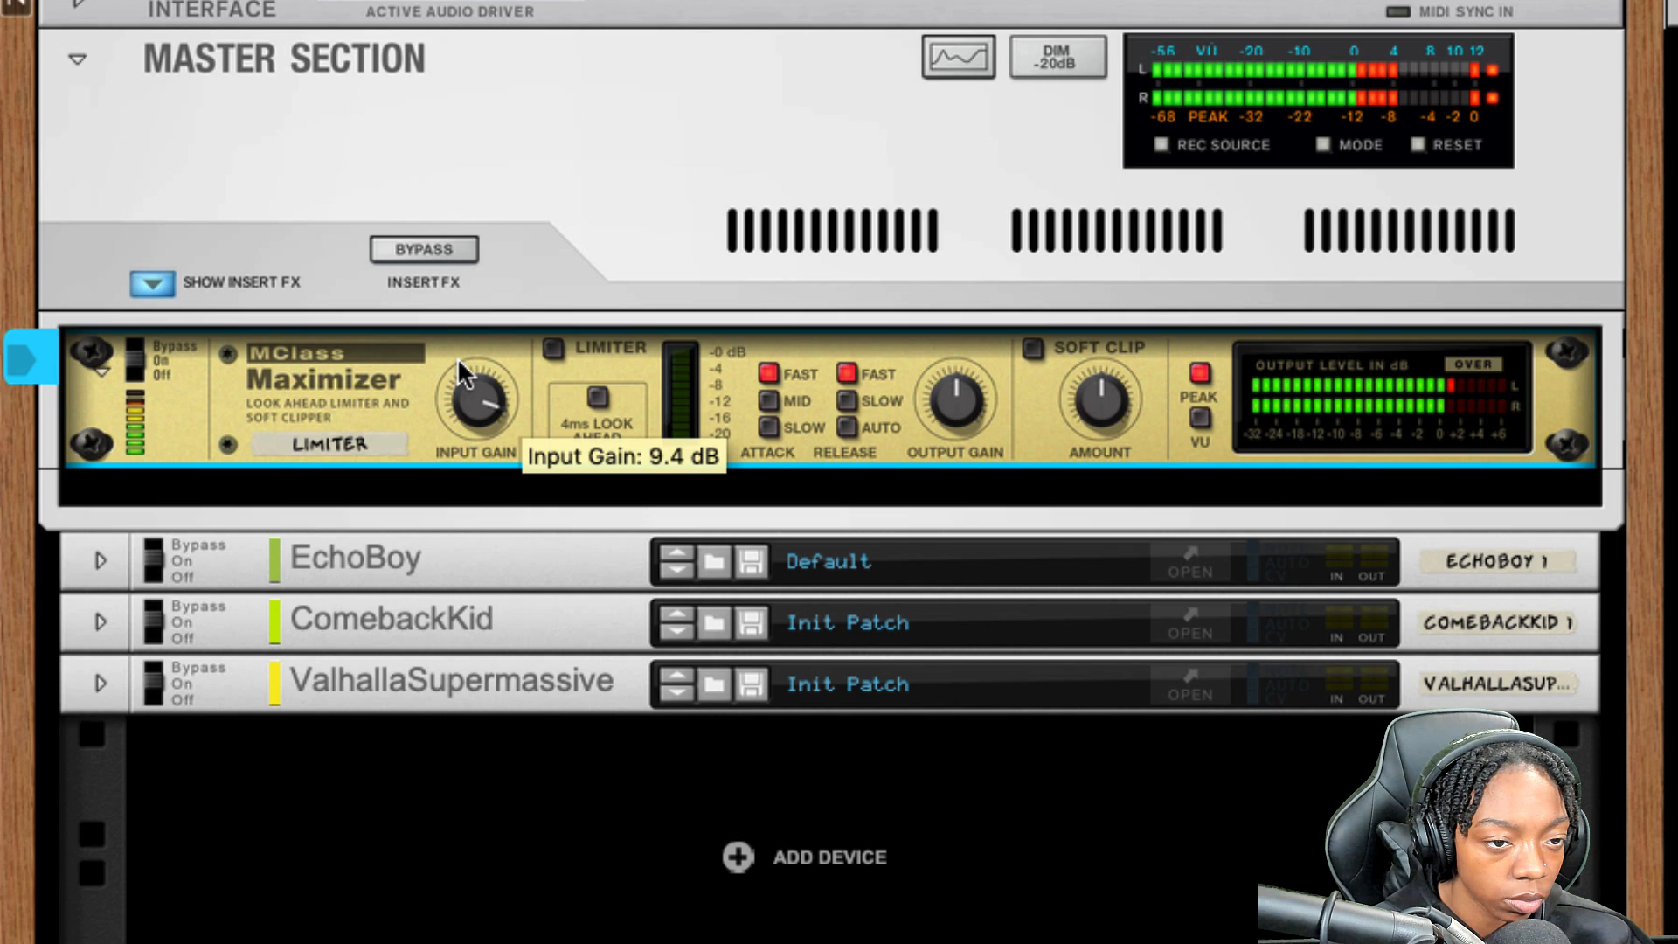
{"action": "left_click", "coordinate": [480, 411], "text": "ctrl"}
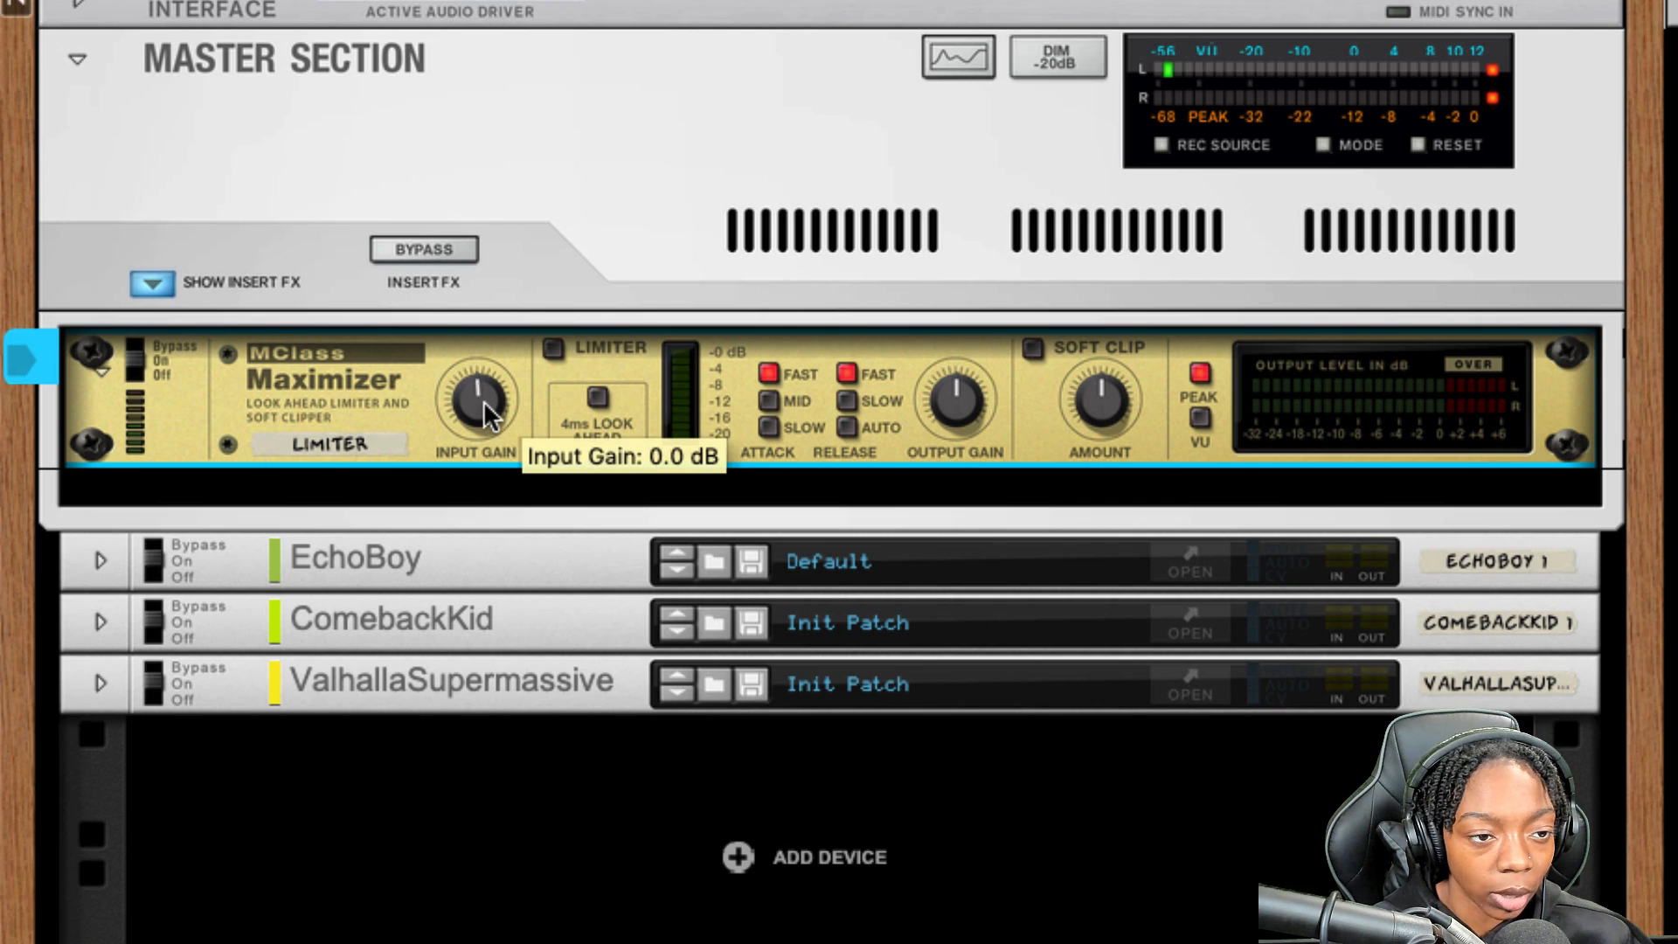
{"action": "left_click_drag", "start_coordinate": [485, 410], "coordinate": [486, 532]}
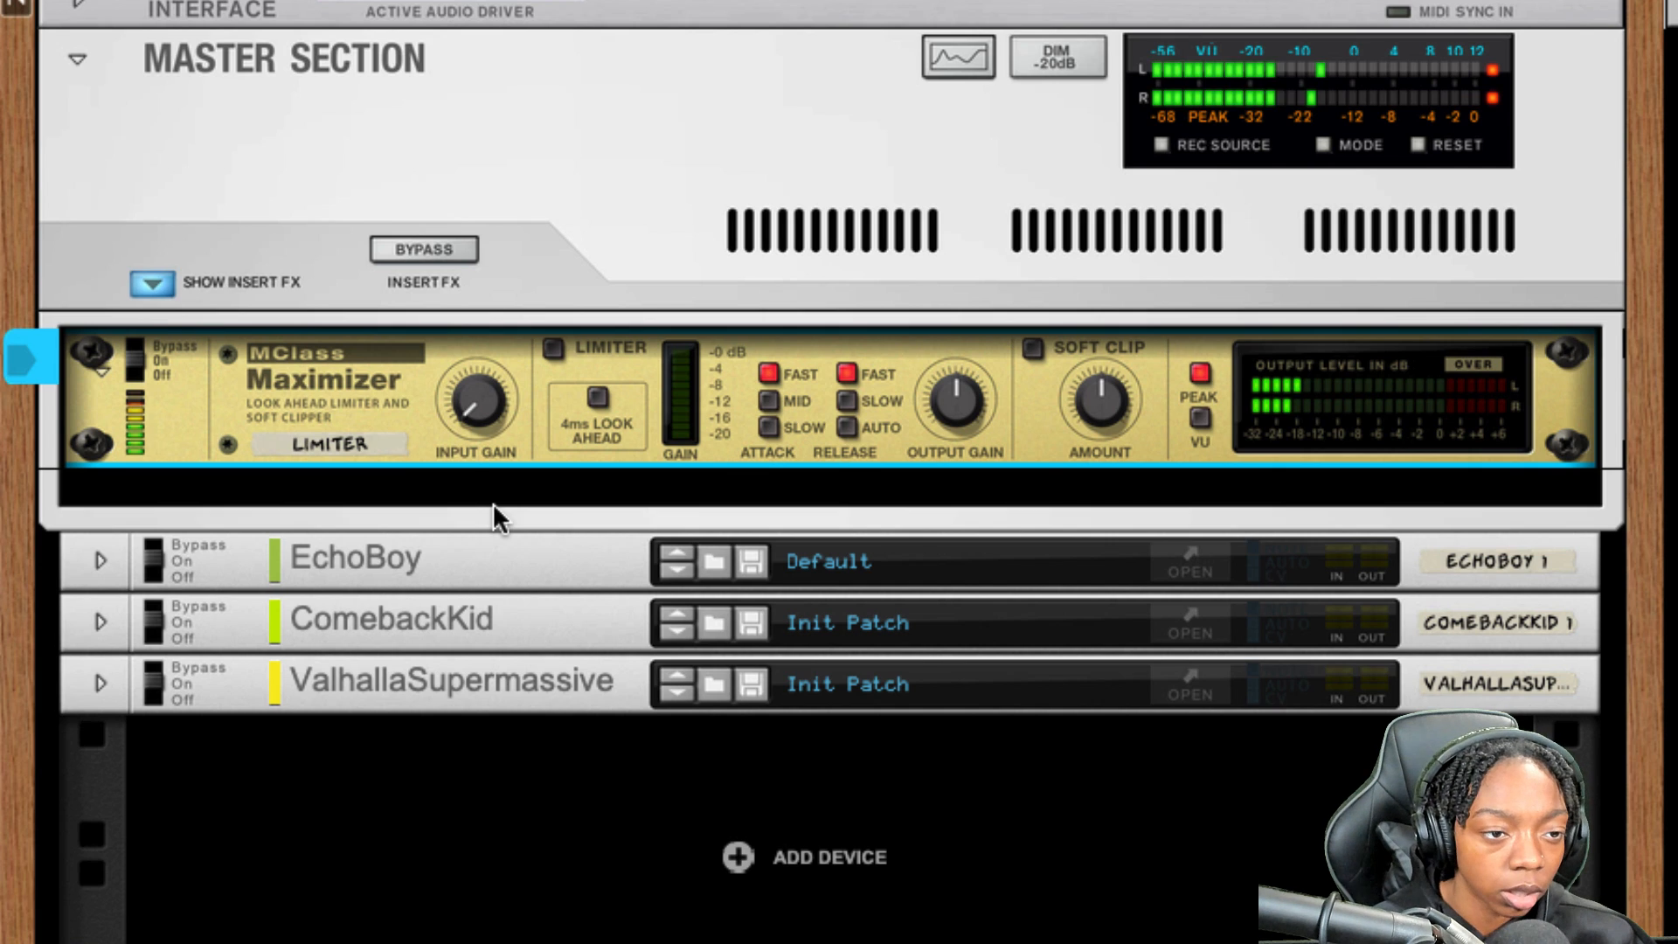
{"action": "left_click_drag", "start_coordinate": [473, 410], "coordinate": [502, 361]}
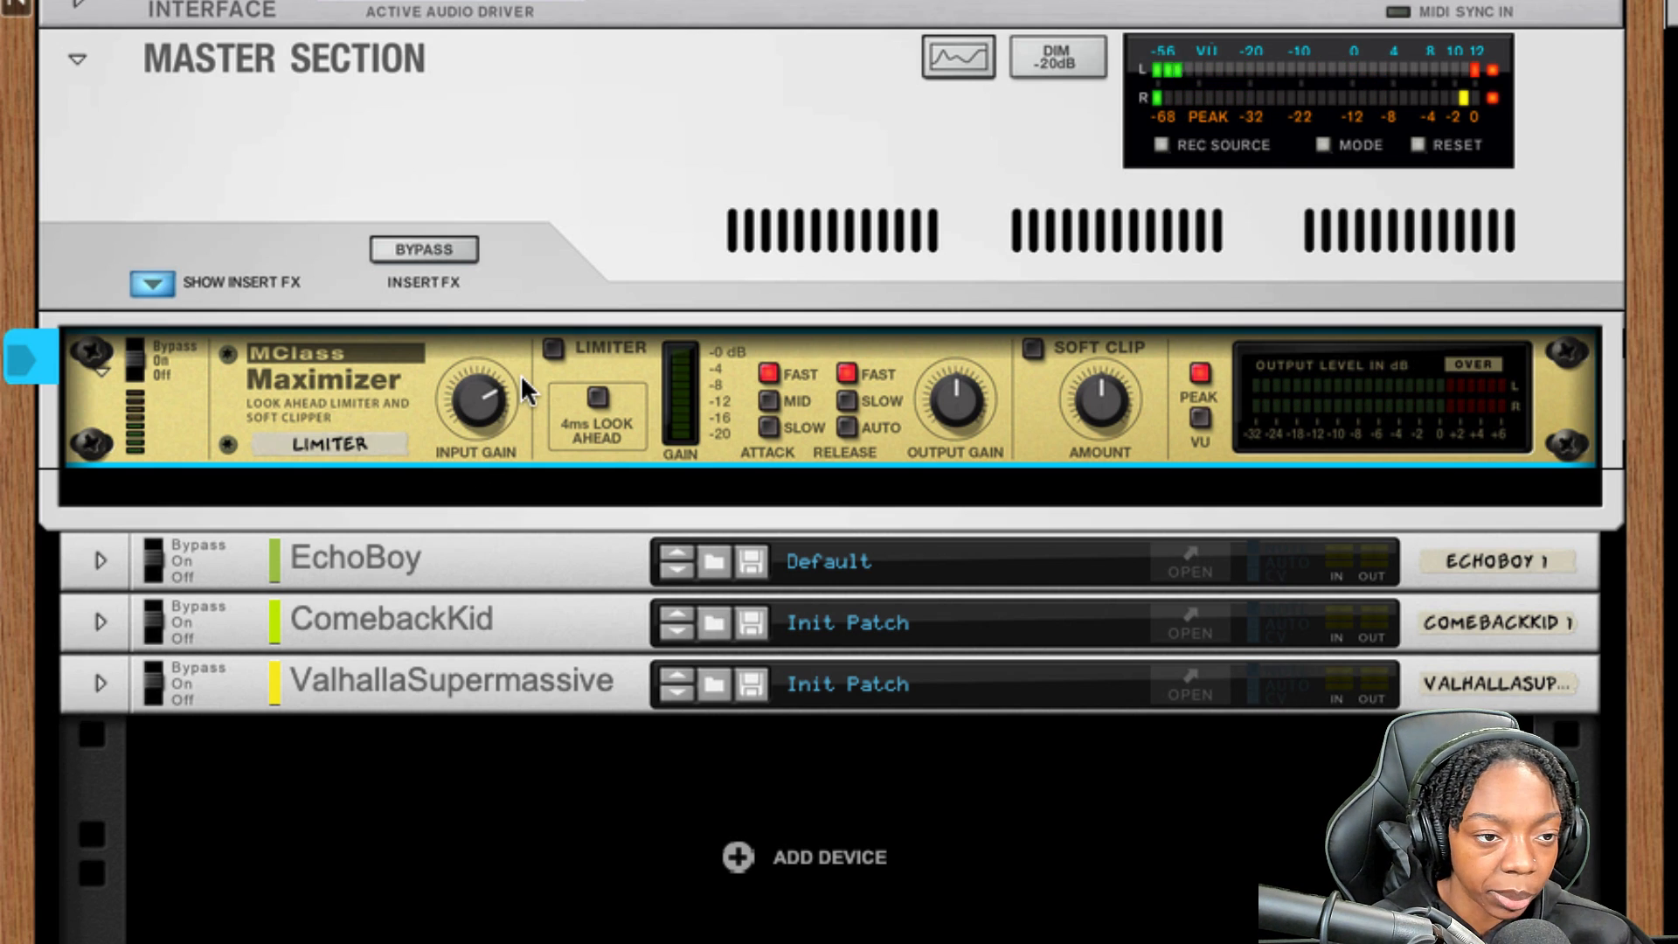
{"action": "left_click", "coordinate": [457, 418], "text": "super"}
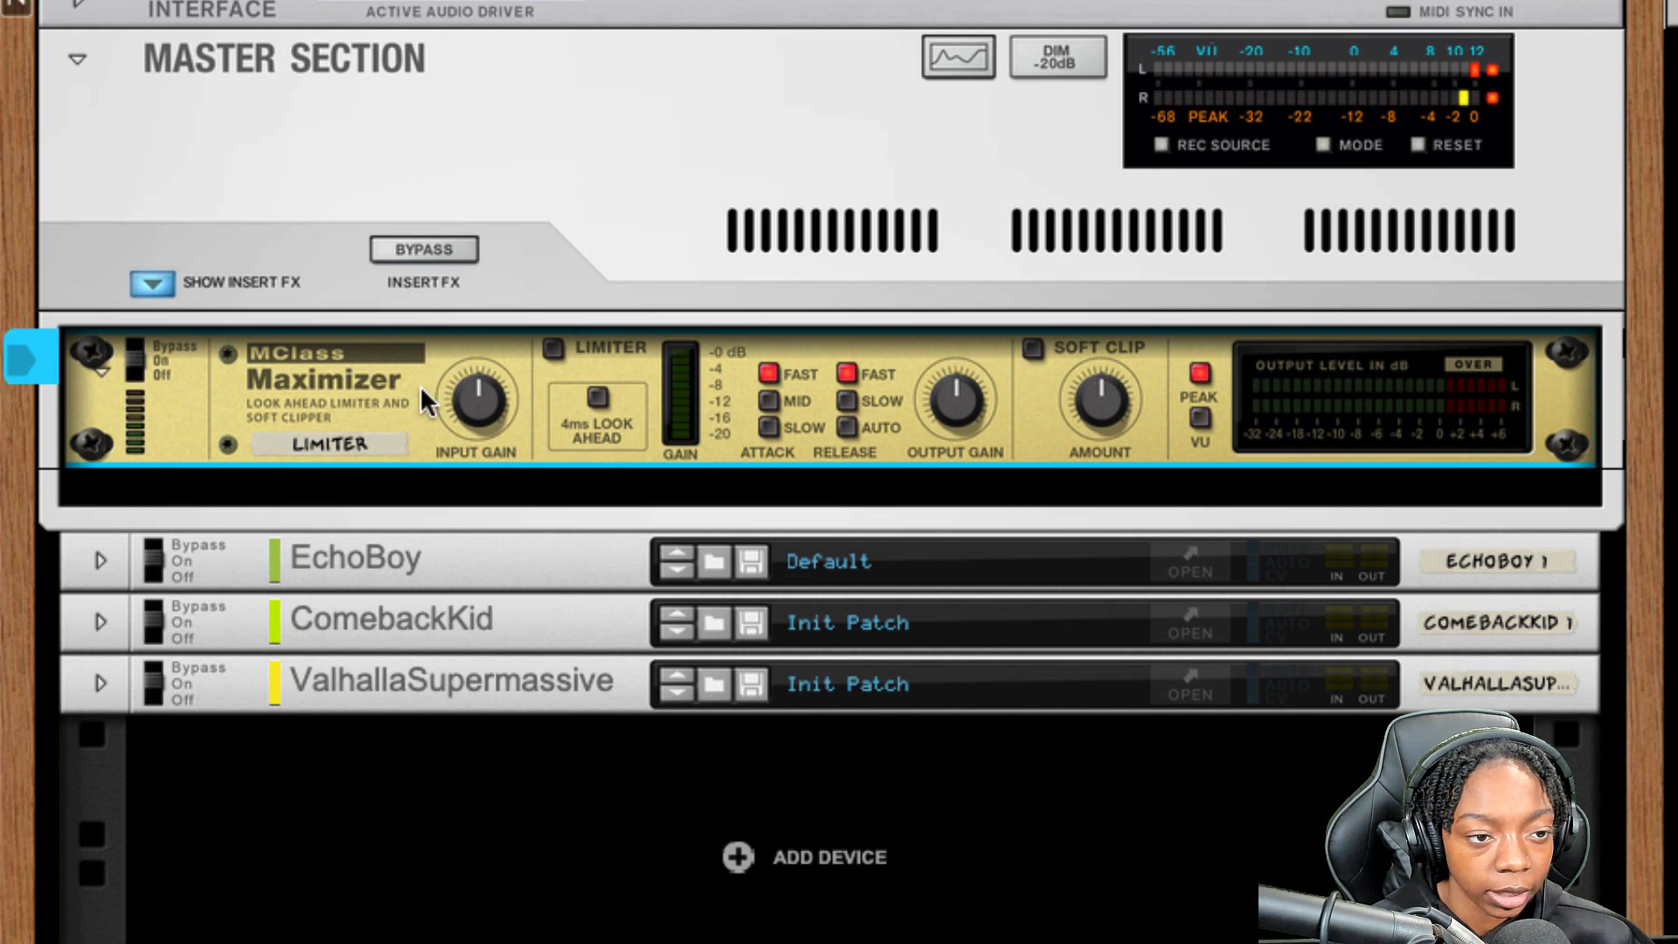
Enable the Maximizer's limiter with 4ms look ahead and reset the Master Section's clip indicators
{"action": "left_click", "coordinate": [552, 349]}
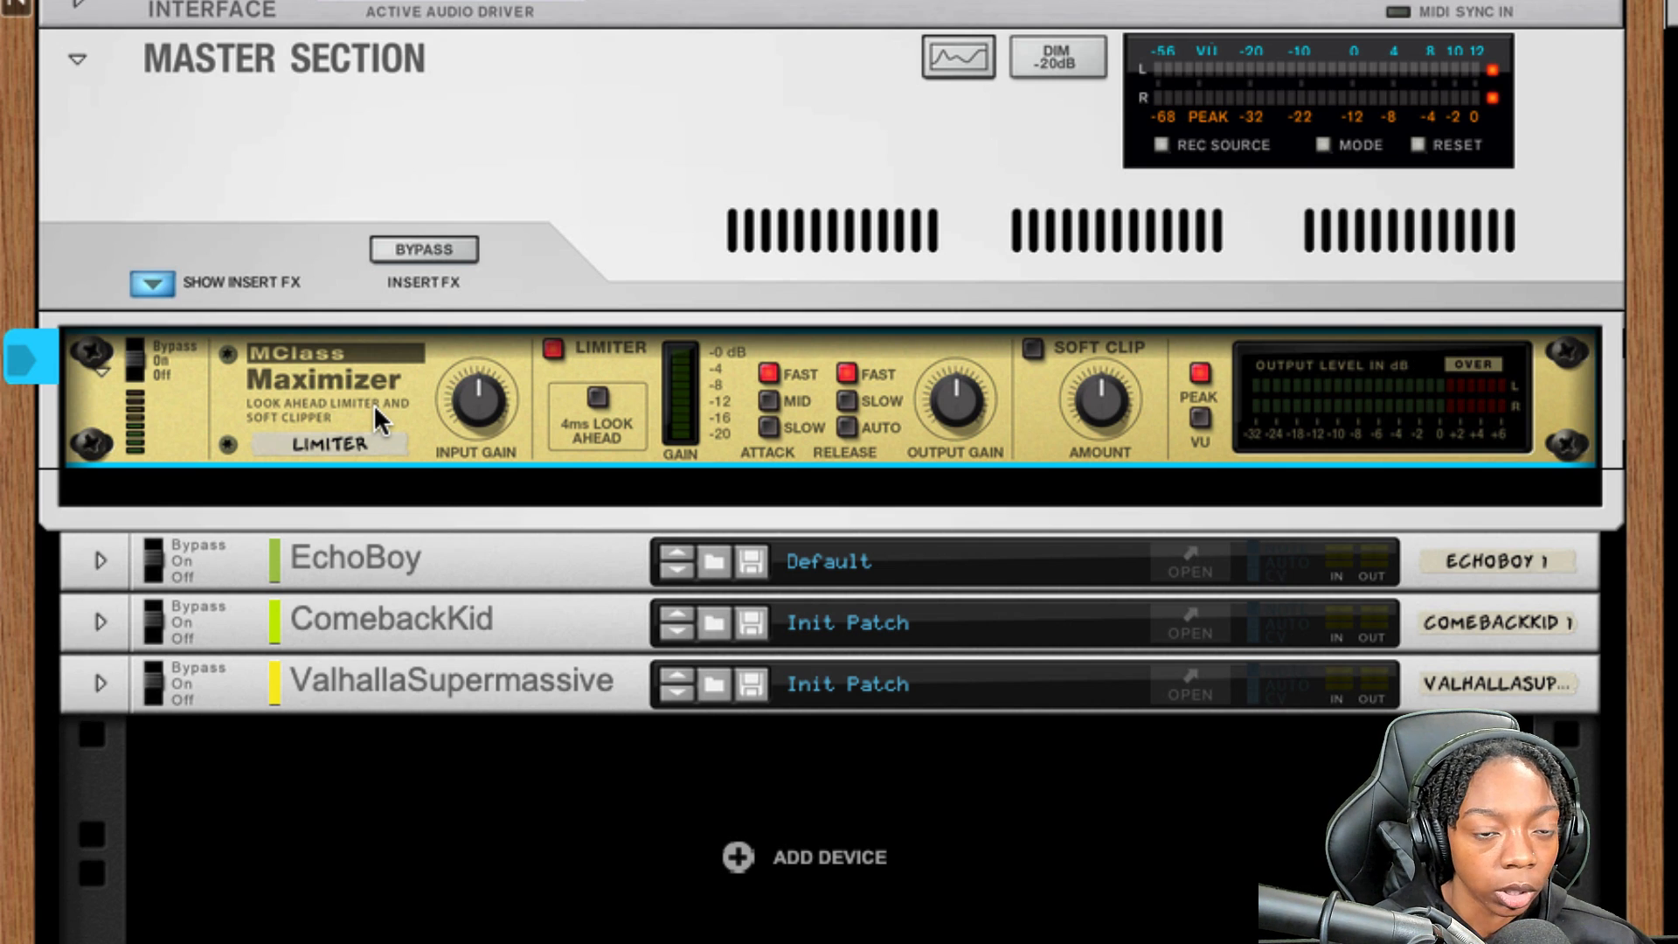
{"action": "left_click", "coordinate": [1418, 144]}
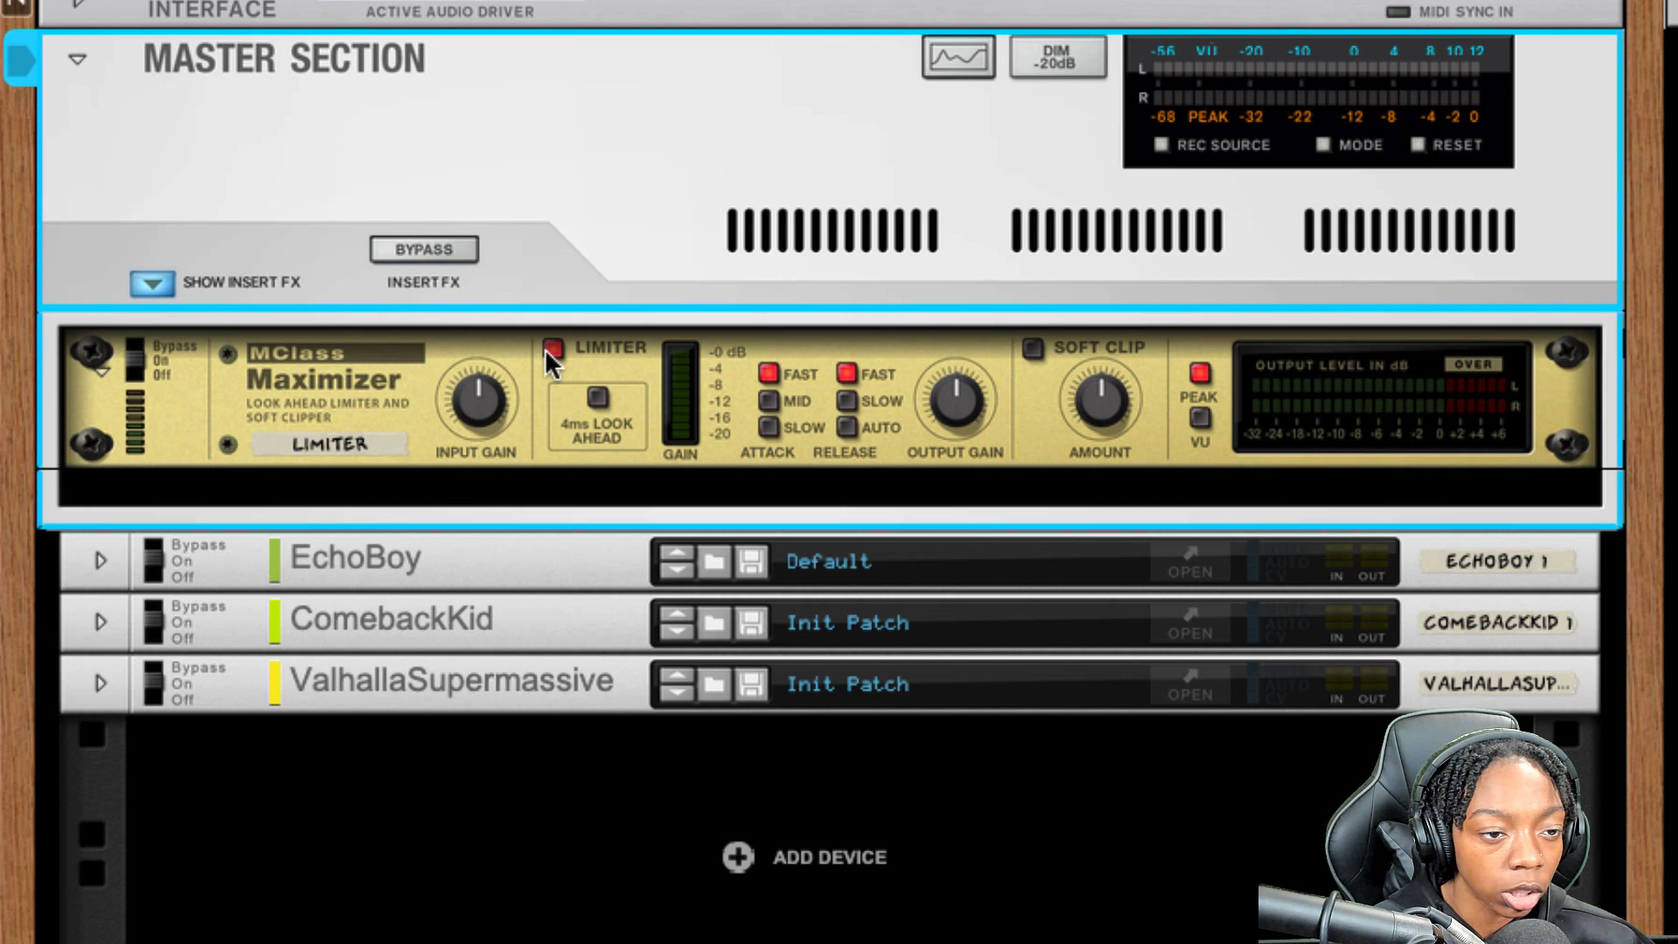
{"action": "left_click", "coordinate": [598, 397]}
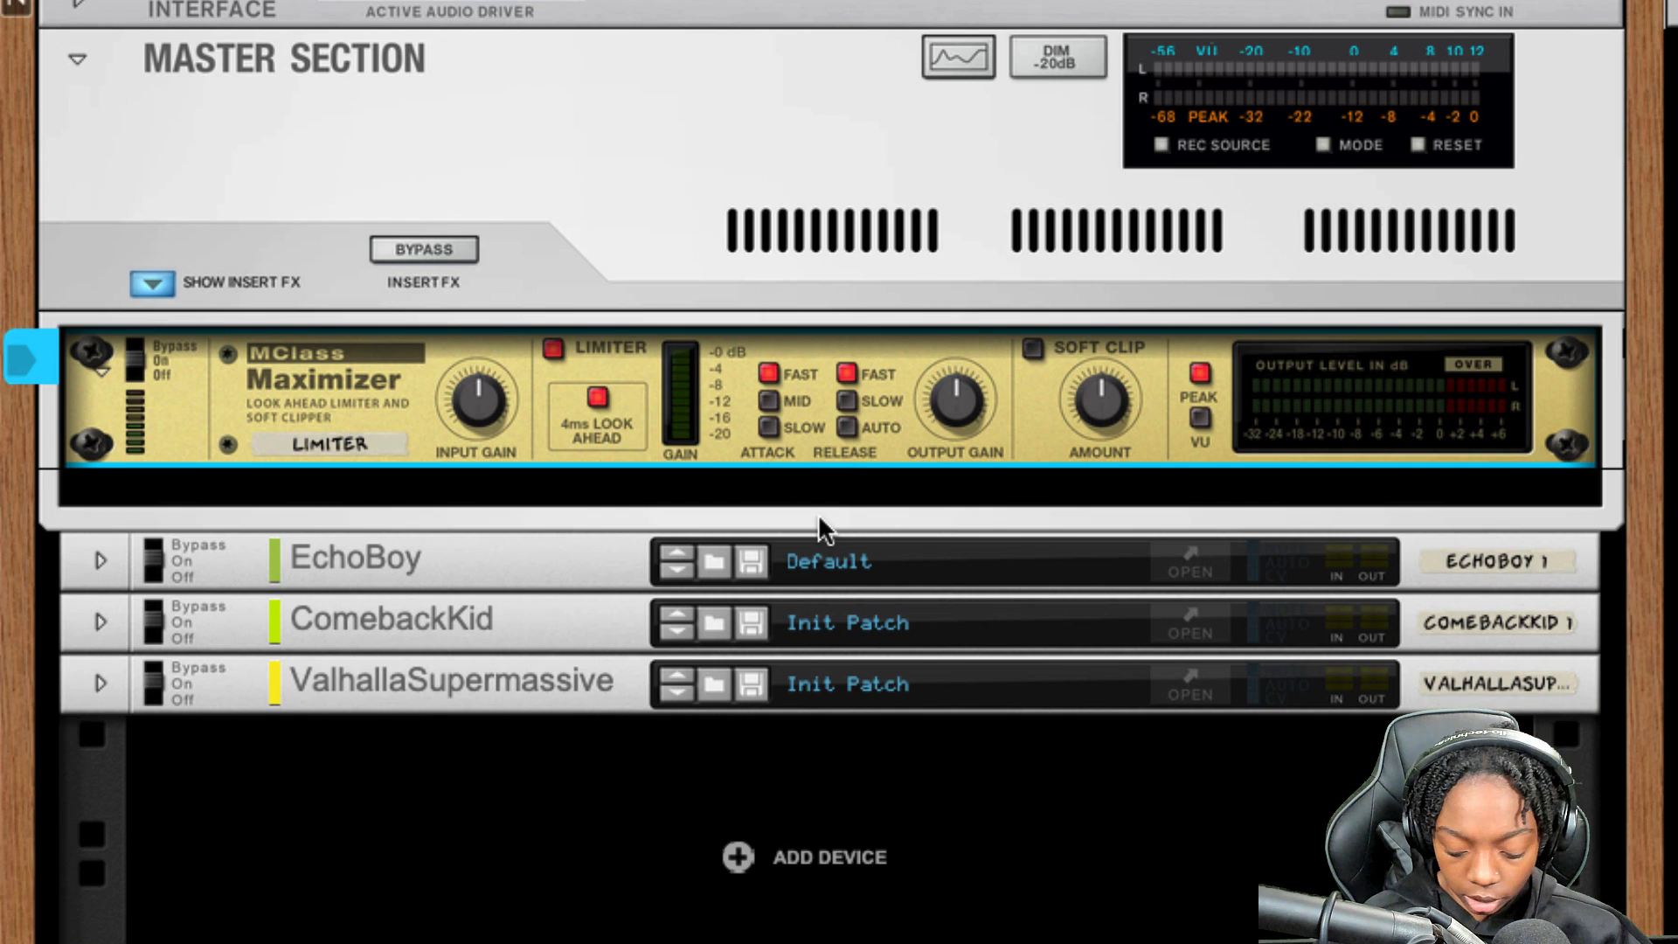
Play the song while raising the Maximizer's input gain with the limiter active, and reset the clip indicators
{"action": "key", "text": "space"}
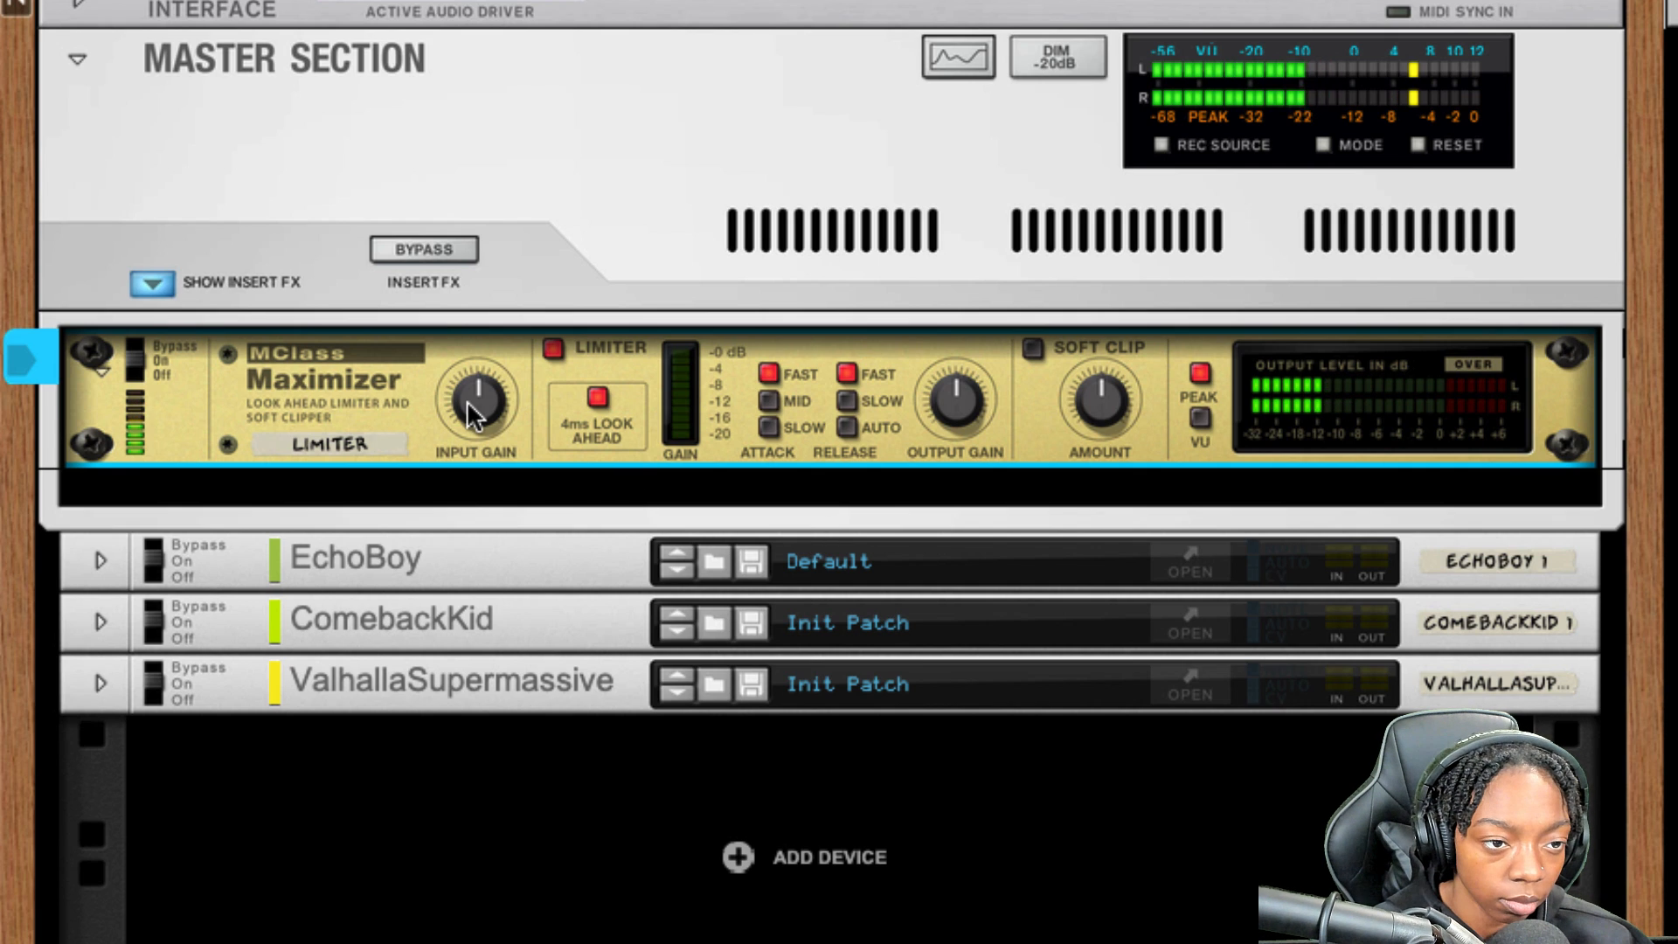
{"action": "left_click_drag", "start_coordinate": [467, 401], "coordinate": [447, 355]}
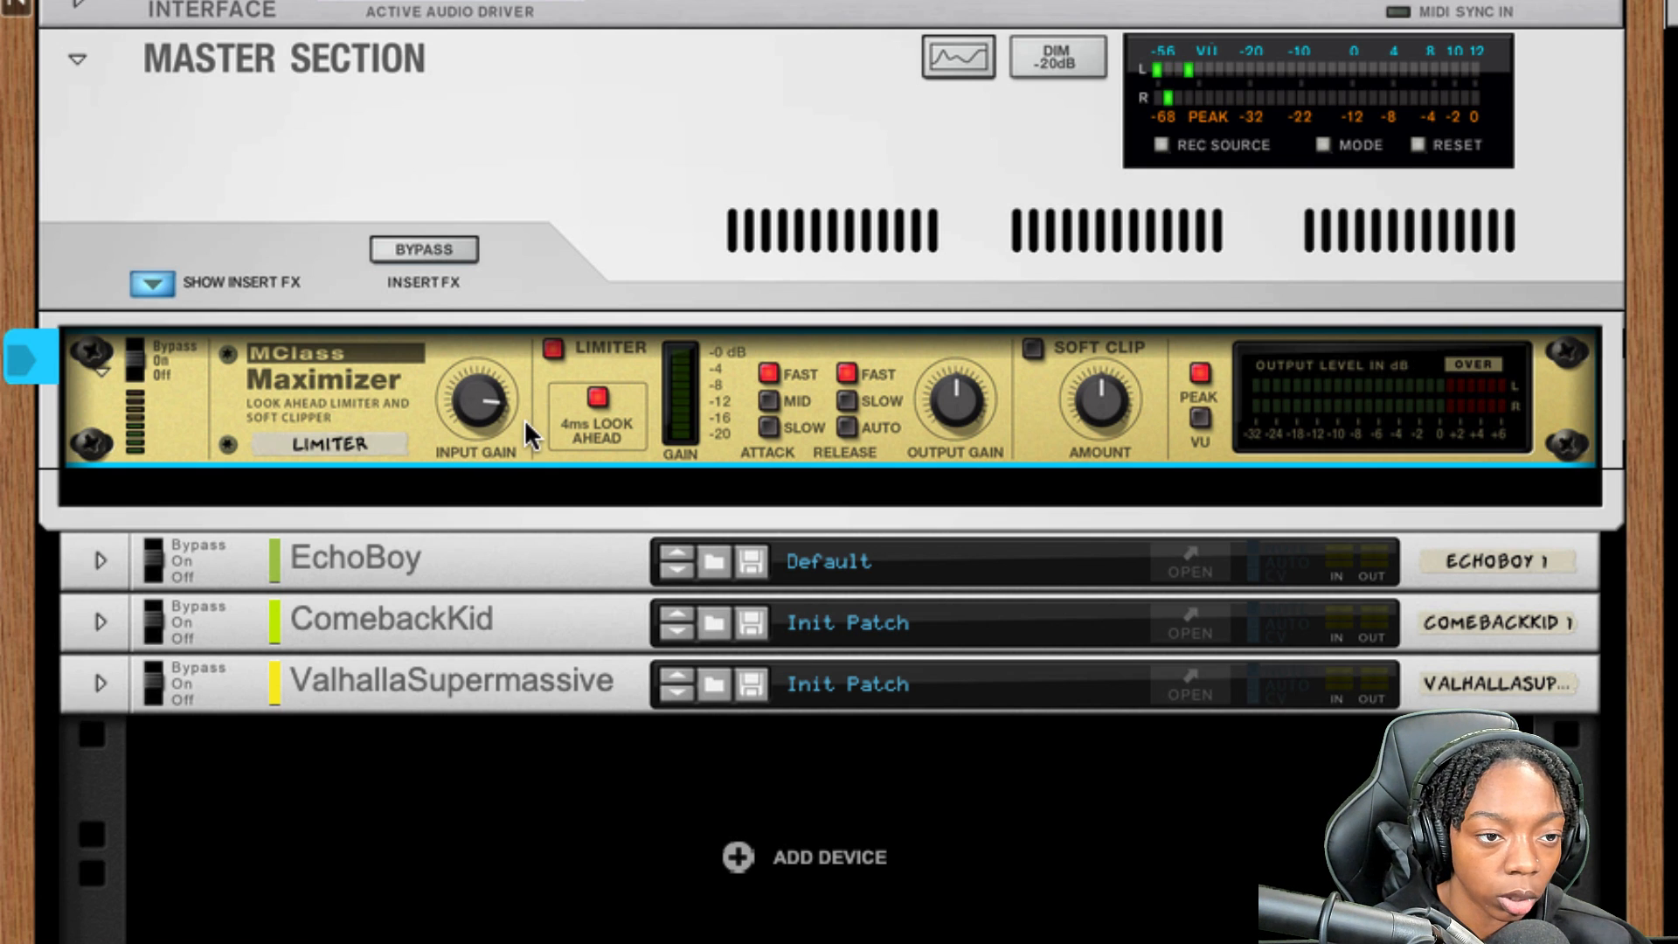
{"action": "left_click", "coordinate": [1414, 148]}
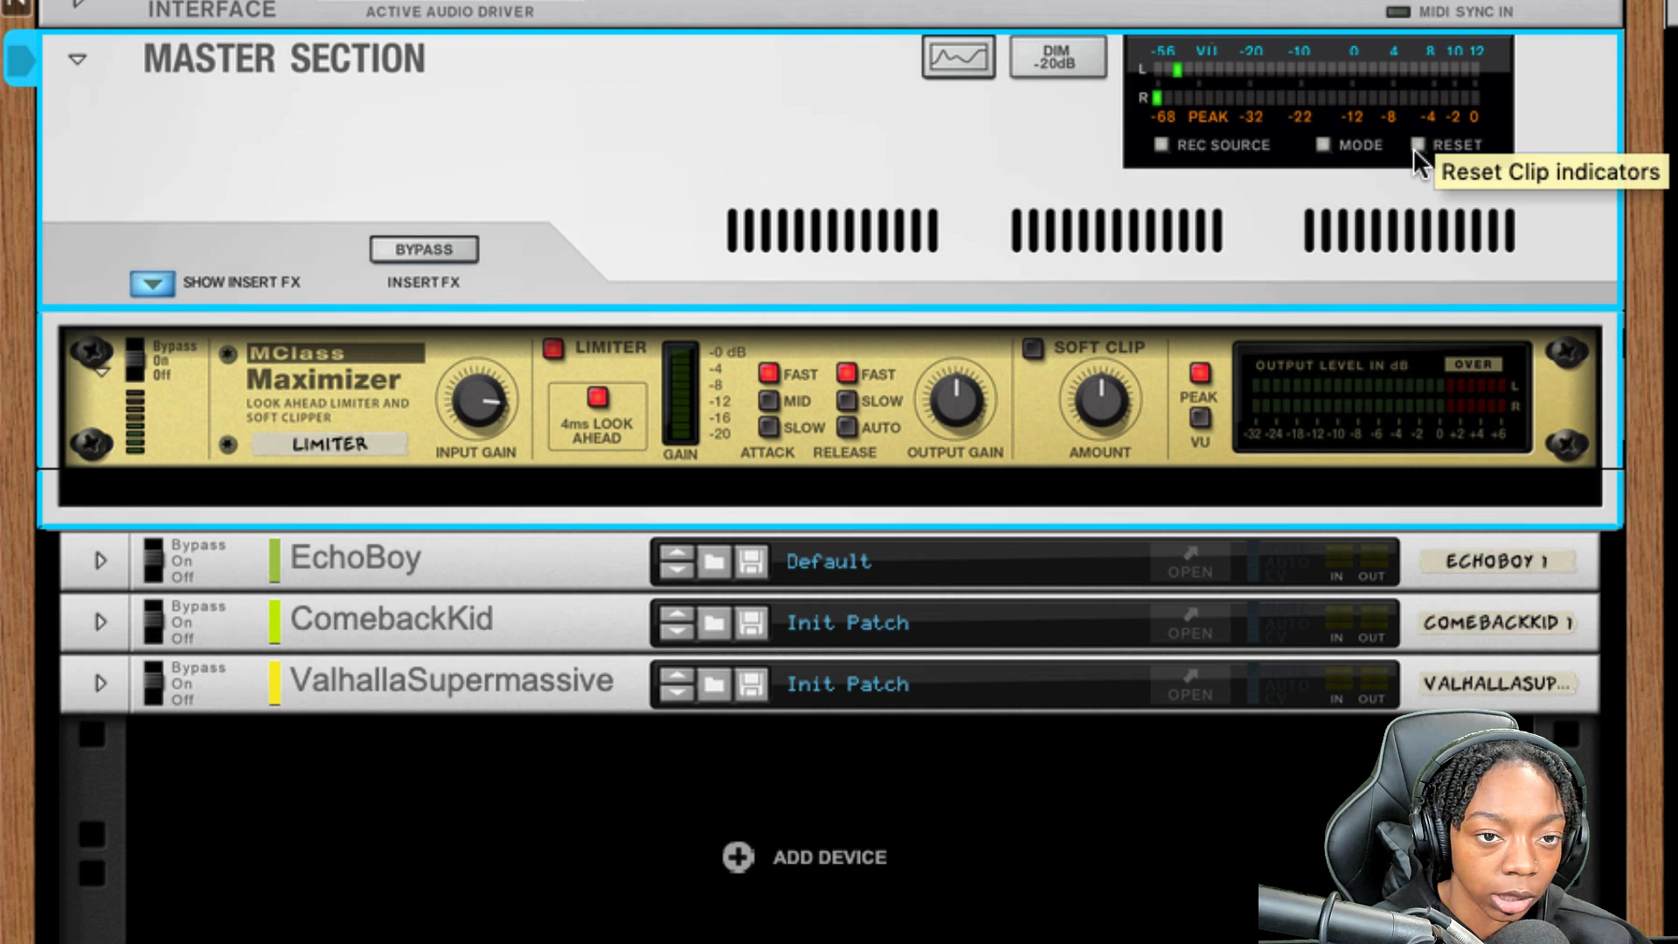
Disable the Maximizer's limiter and 4ms look ahead, reset its input gain to 0.0 dB, and enable soft clip
{"action": "left_click", "coordinate": [553, 349]}
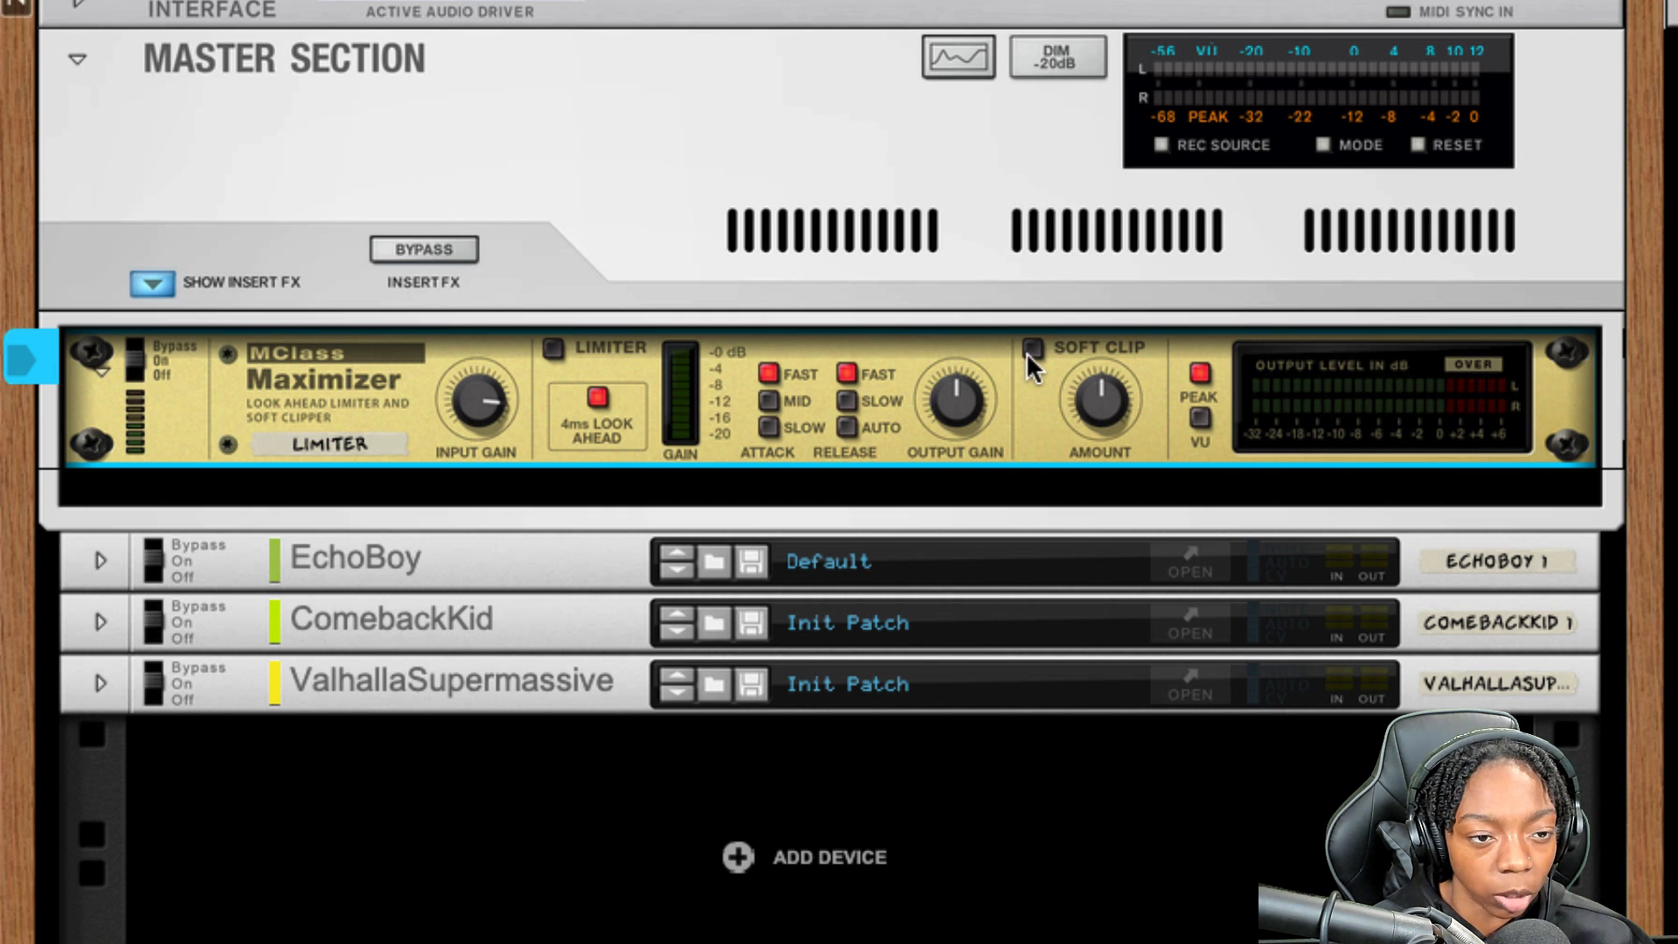
{"action": "left_click", "coordinate": [491, 415], "text": "super"}
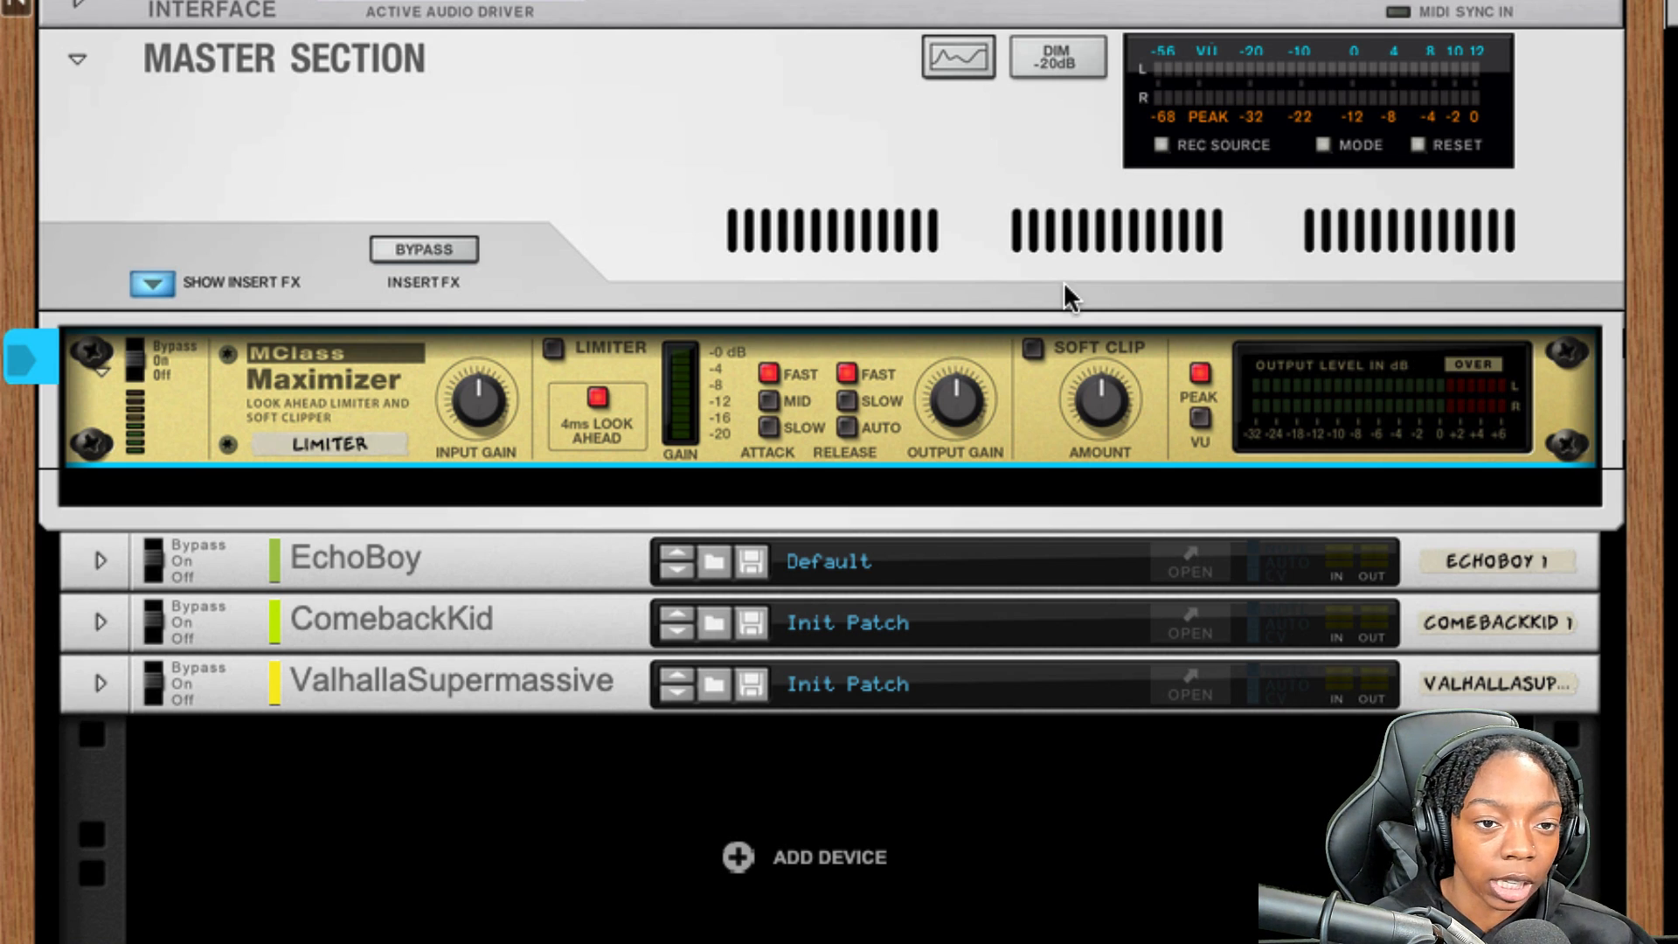
{"action": "left_click", "coordinate": [1032, 348]}
{"action": "left_click", "coordinate": [597, 397]}
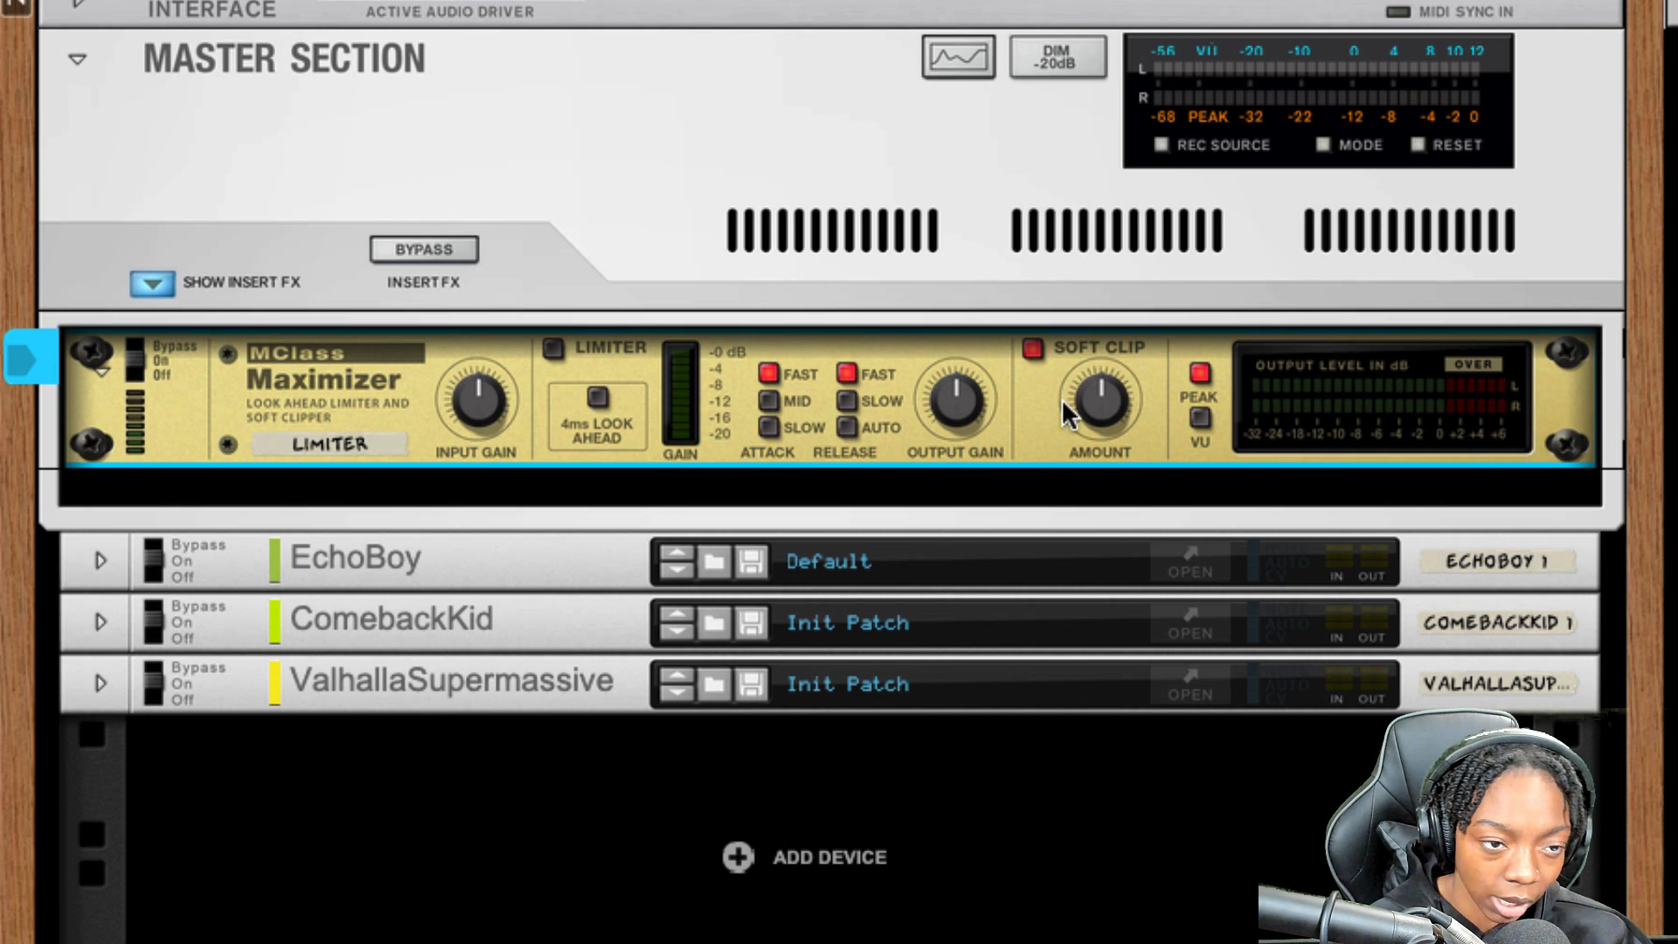
Play the song with only soft clip active while raising the Maximizer's input gain to 6.8 dB and further to 9.4 dB
{"action": "key", "text": "space"}
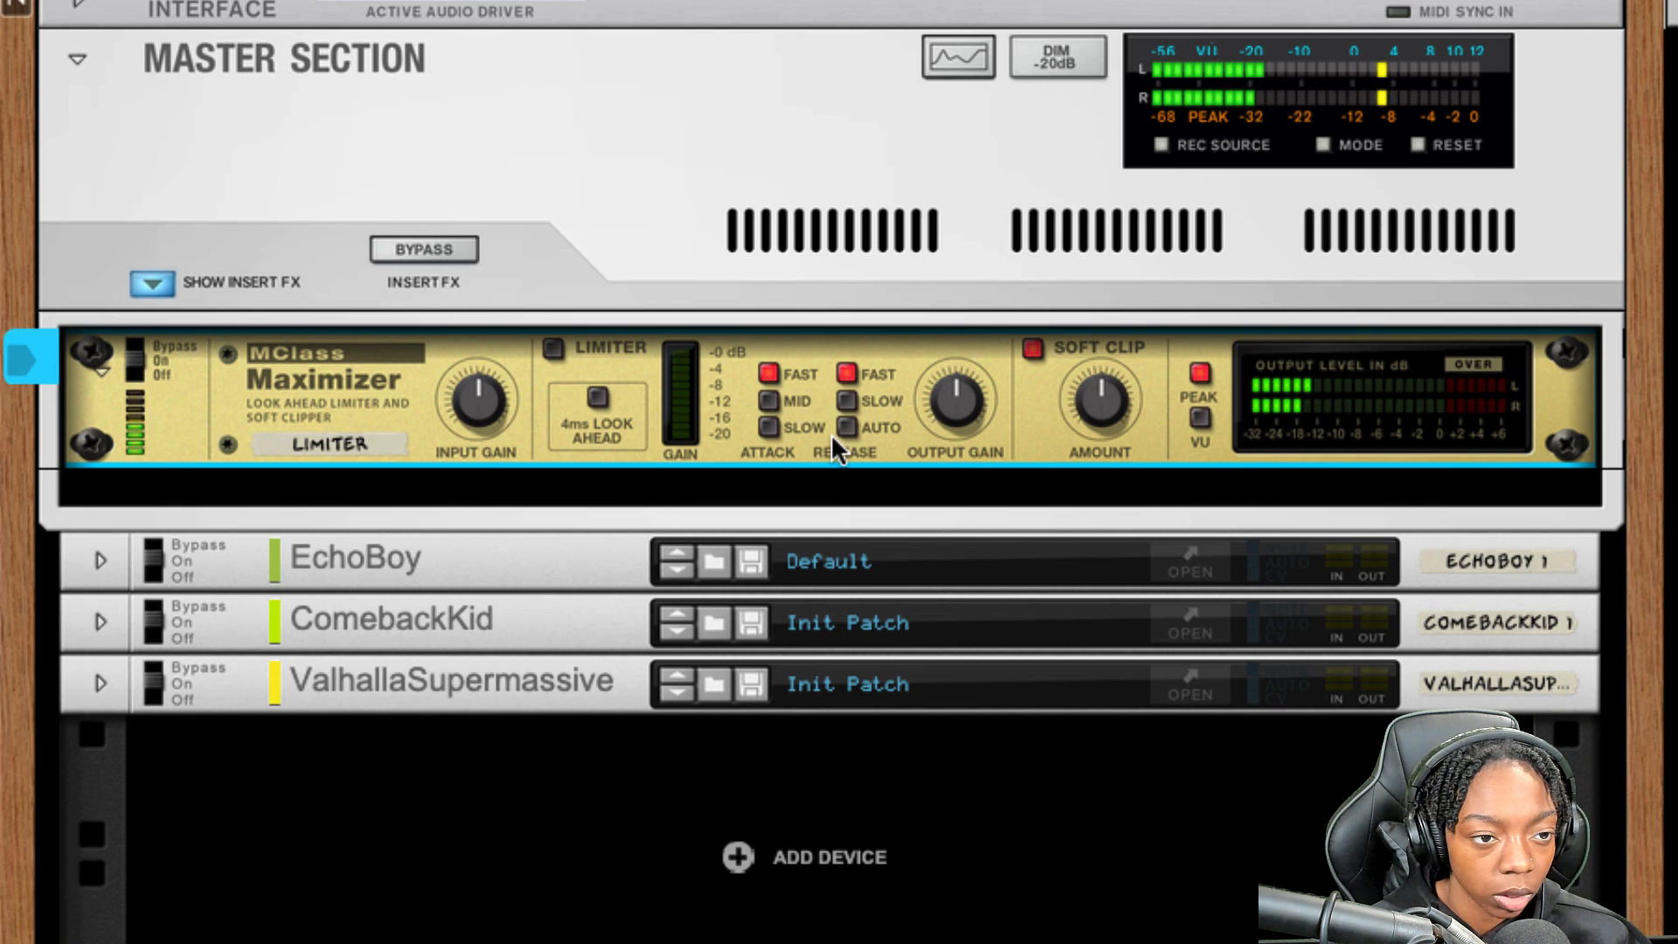
{"action": "left_click_drag", "start_coordinate": [486, 417], "coordinate": [491, 395]}
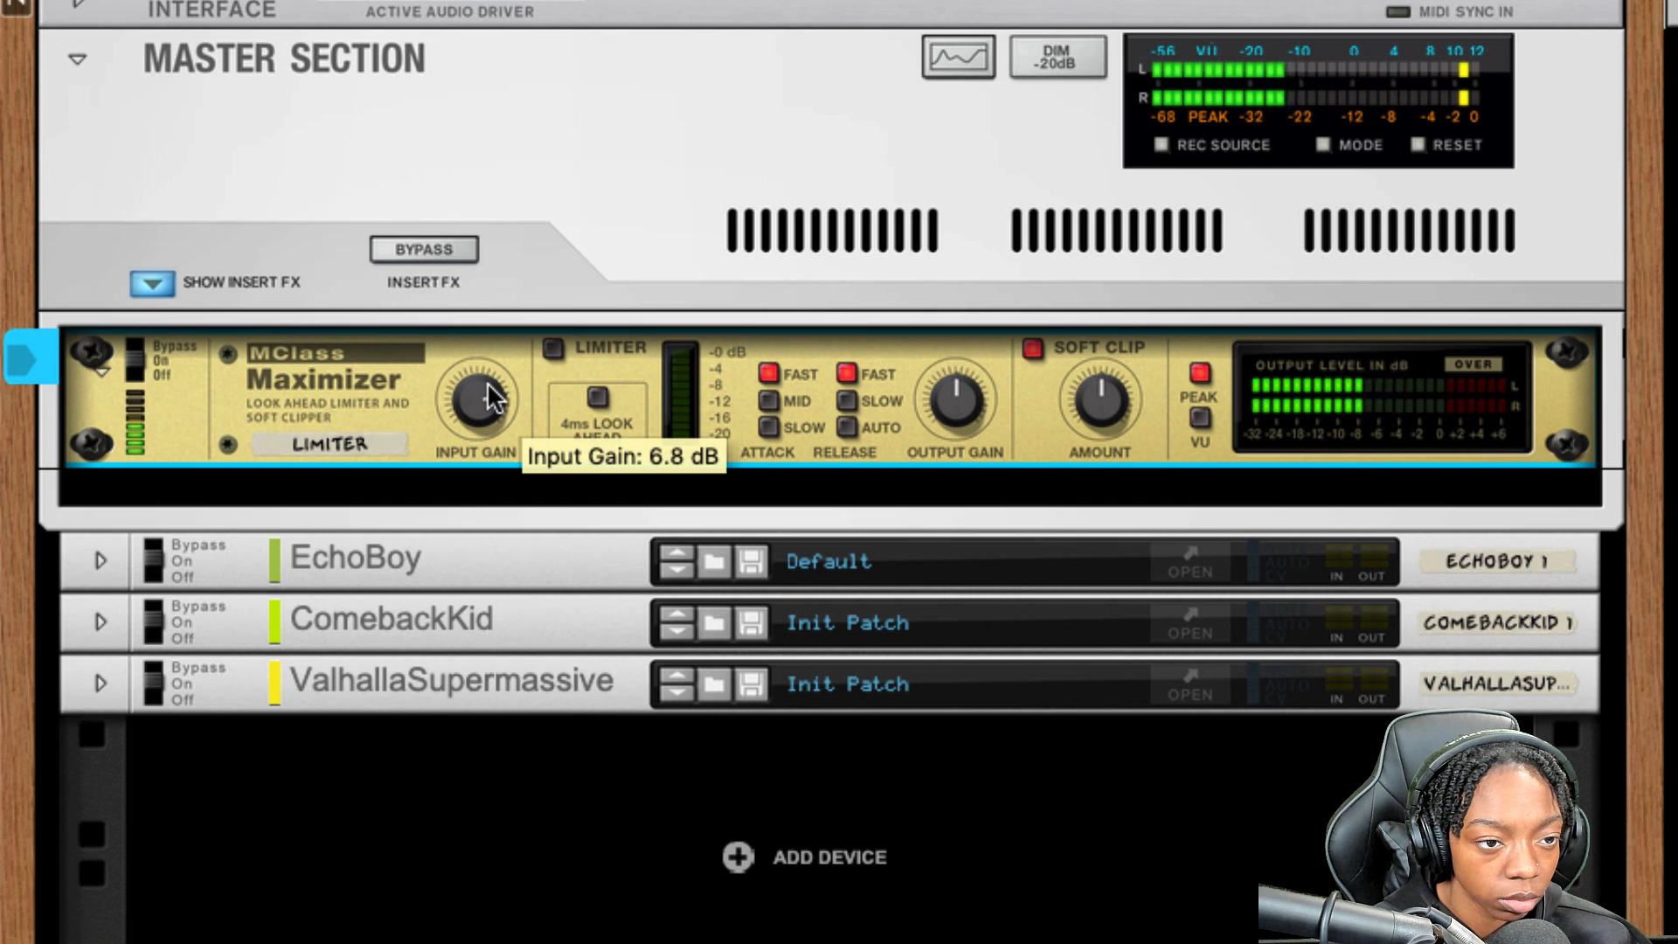
{"action": "left_click_drag", "start_coordinate": [491, 395], "coordinate": [496, 407]}
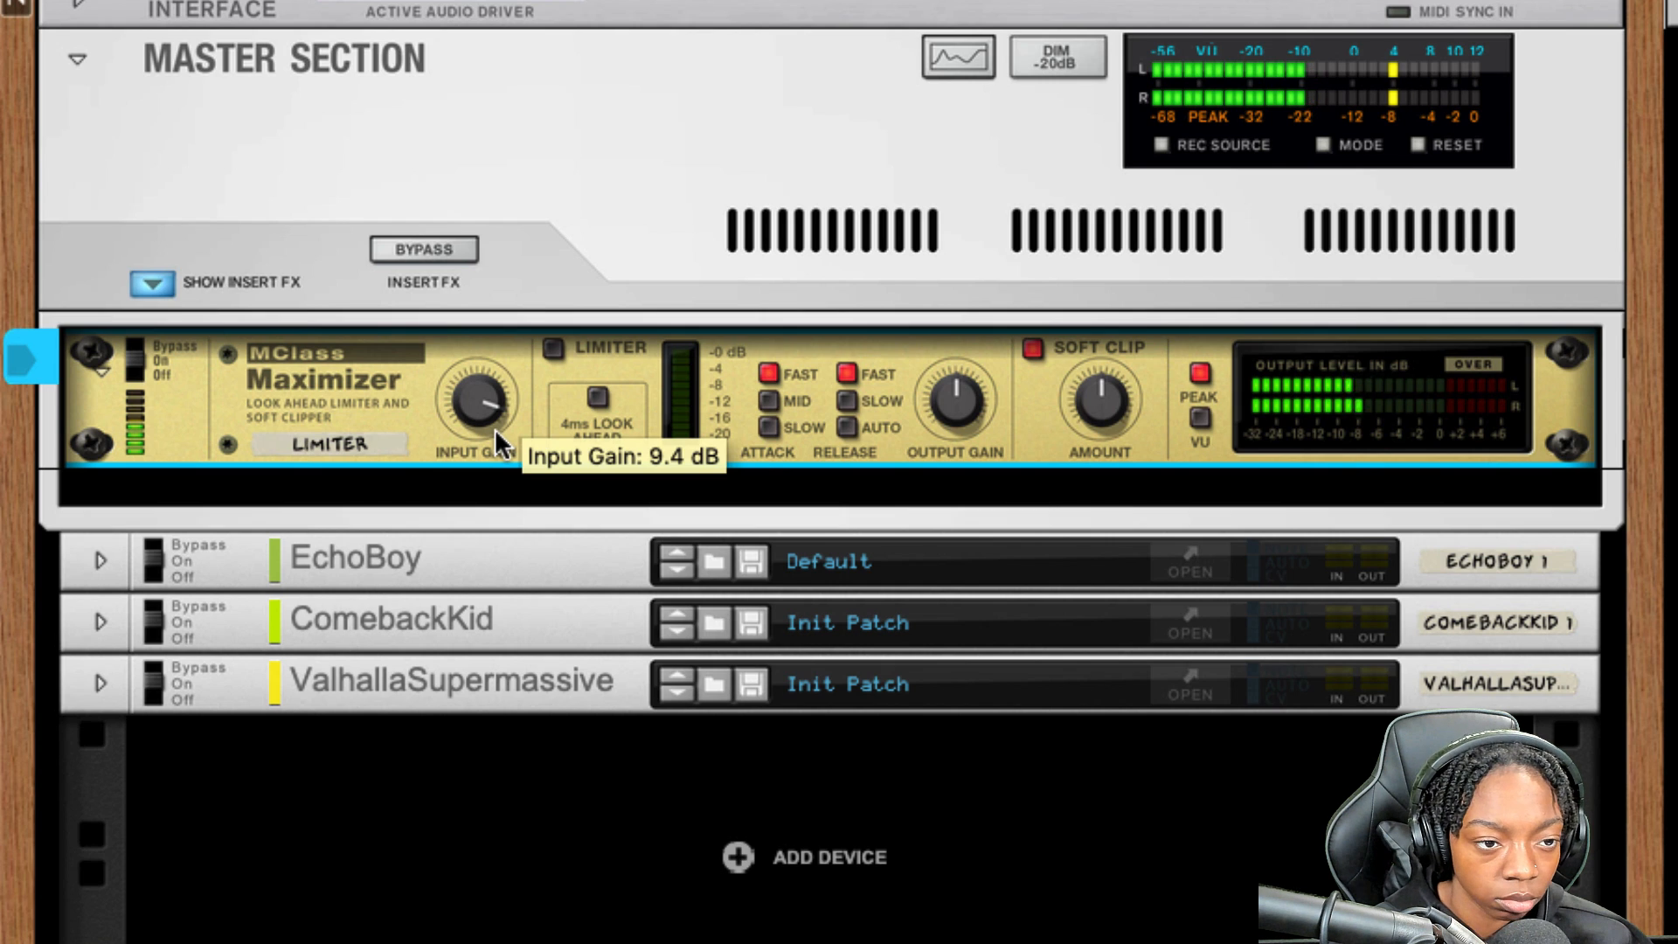
{"action": "mouse_move", "coordinate": [494, 426]}
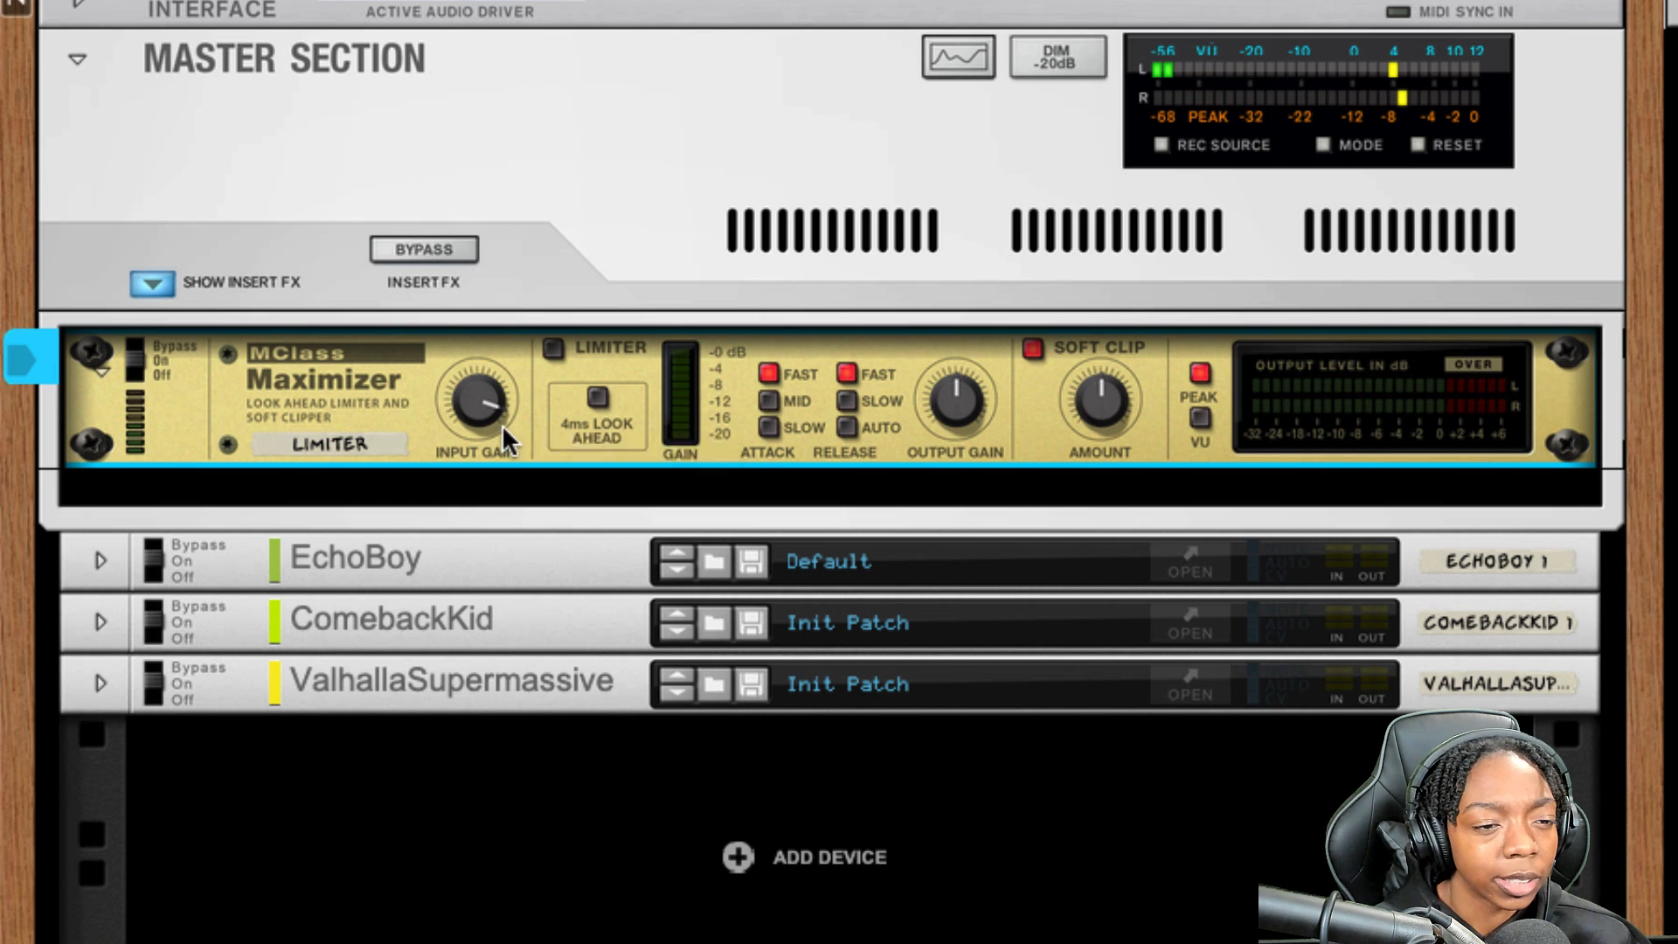
Audition the limiter with 4ms look ahead alongside an increased soft clip amount, setting the input gain to 7.5 dB
{"action": "left_click", "coordinate": [554, 349]}
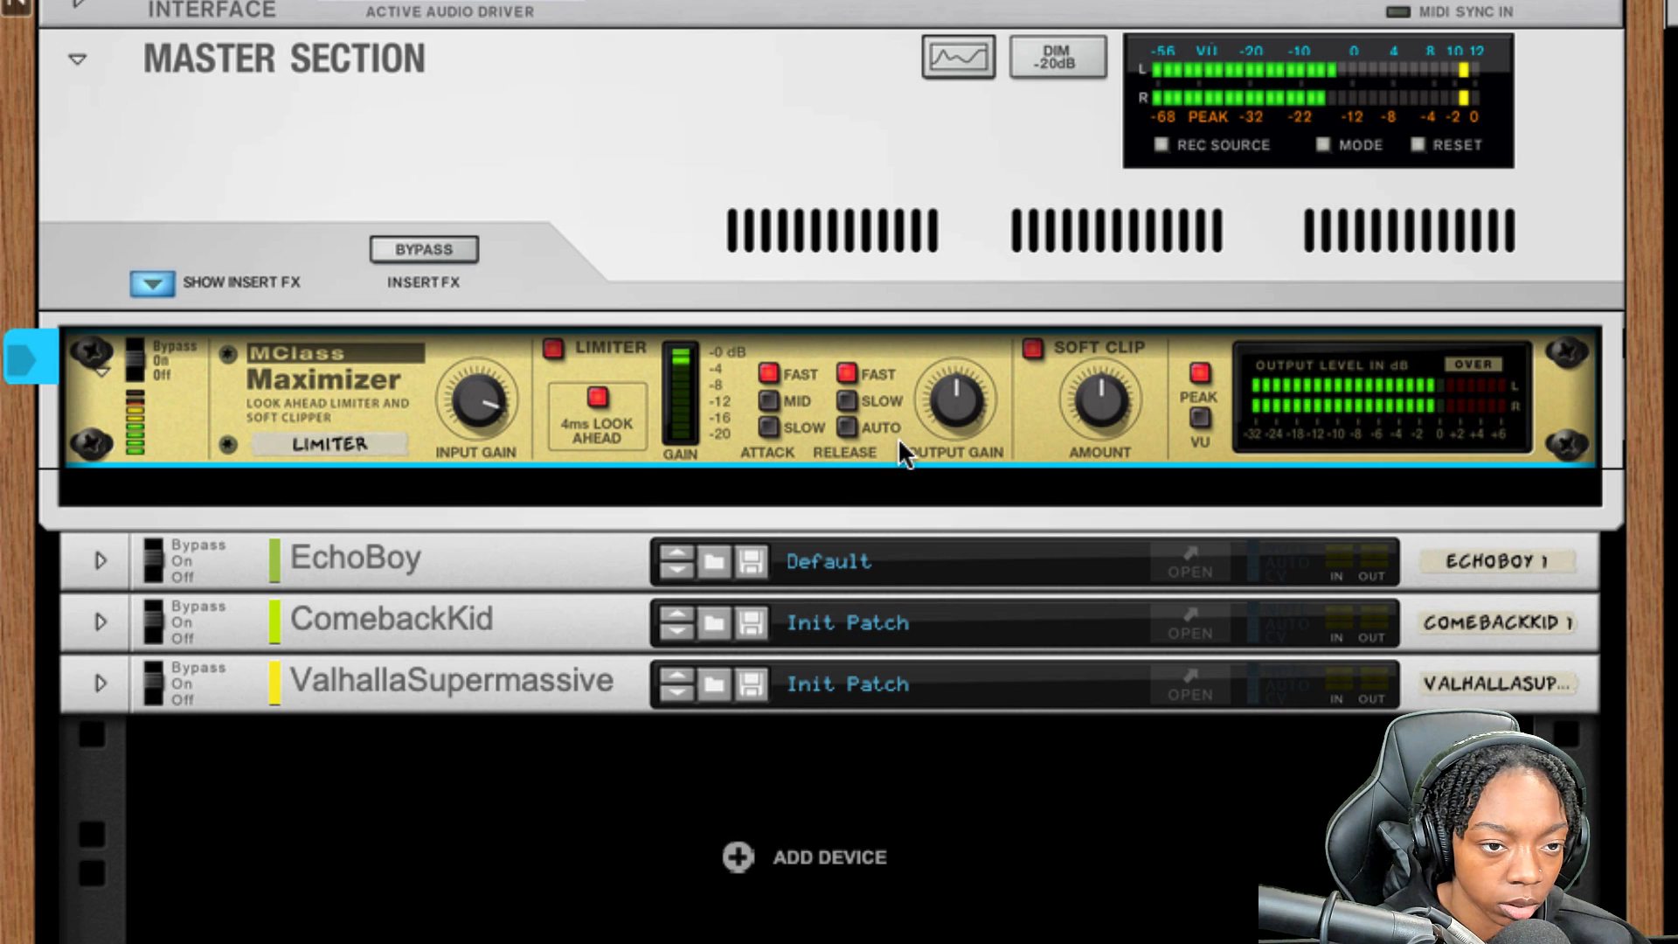
{"action": "left_click_drag", "start_coordinate": [1099, 406], "coordinate": [1099, 369]}
{"action": "left_click_drag", "start_coordinate": [490, 412], "coordinate": [496, 427]}
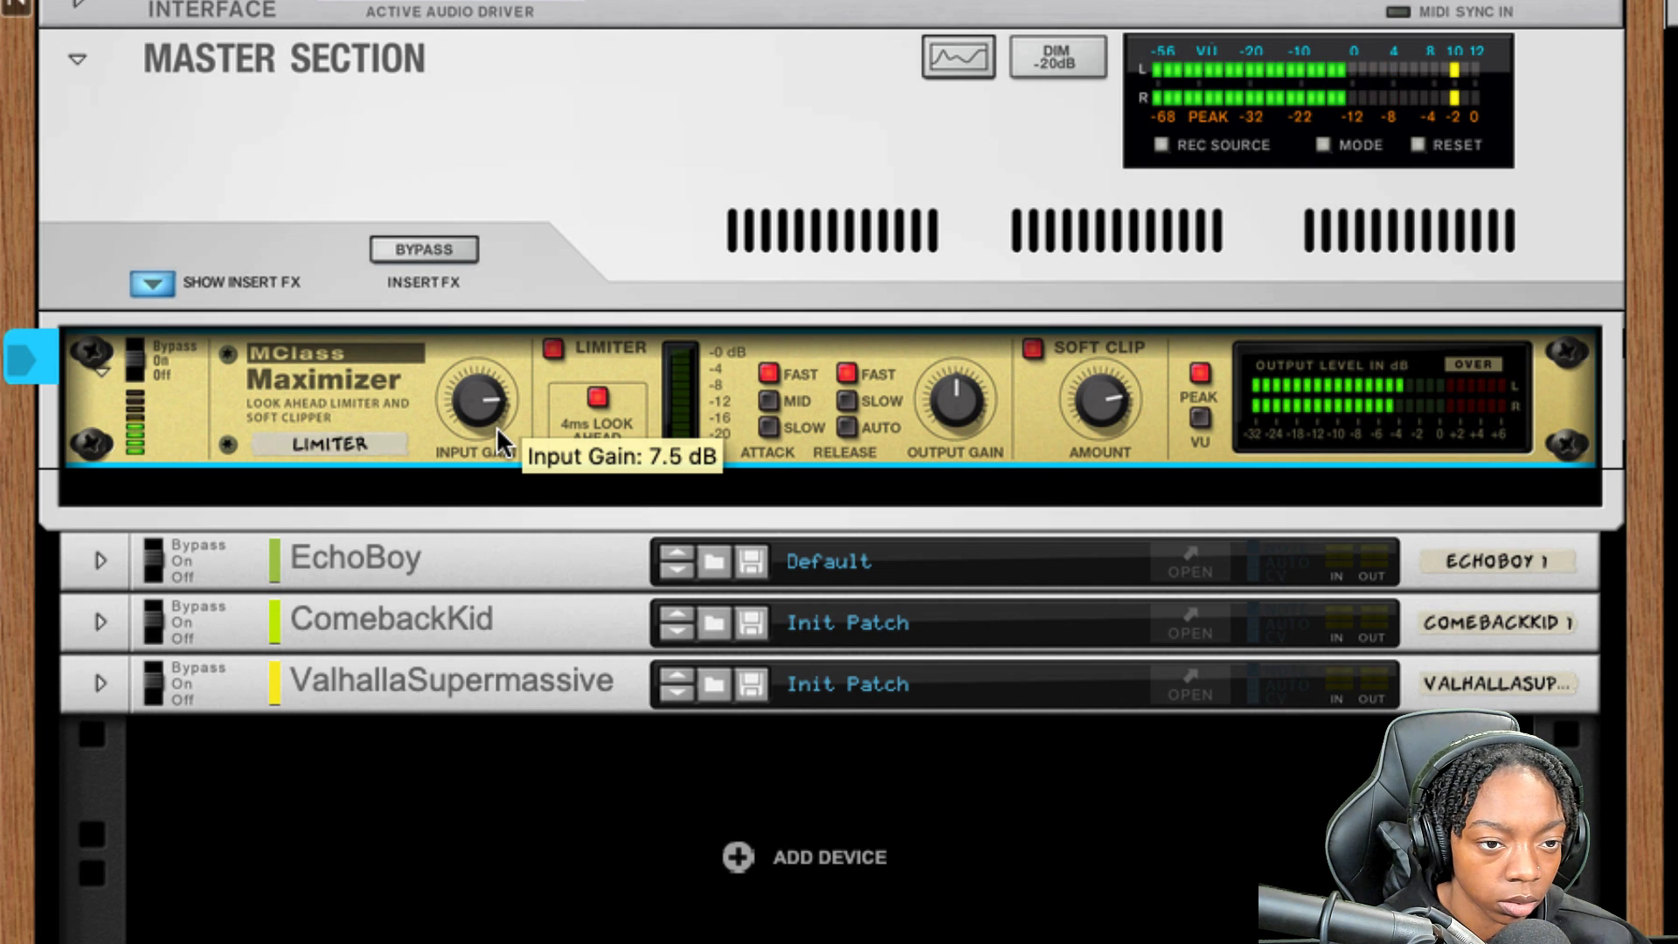
{"action": "key", "text": "space"}
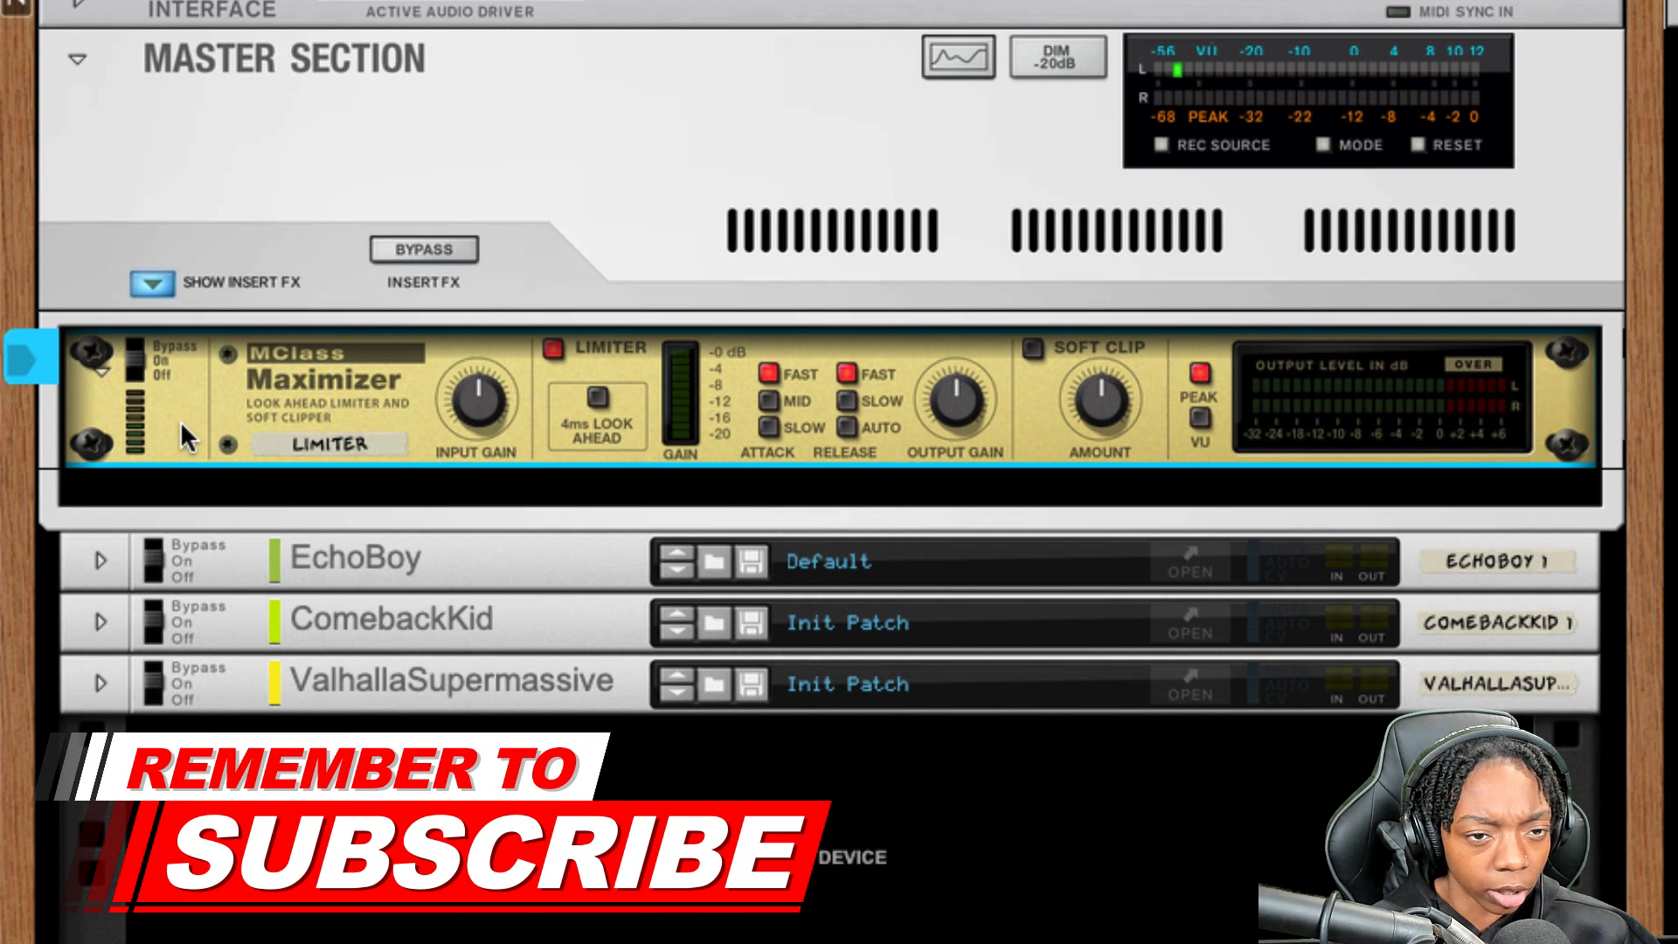
Expand the Hardware Interface and arrange its sections so the Big Meter shows without the extra audio channels
{"action": "left_click", "coordinate": [80, 3]}
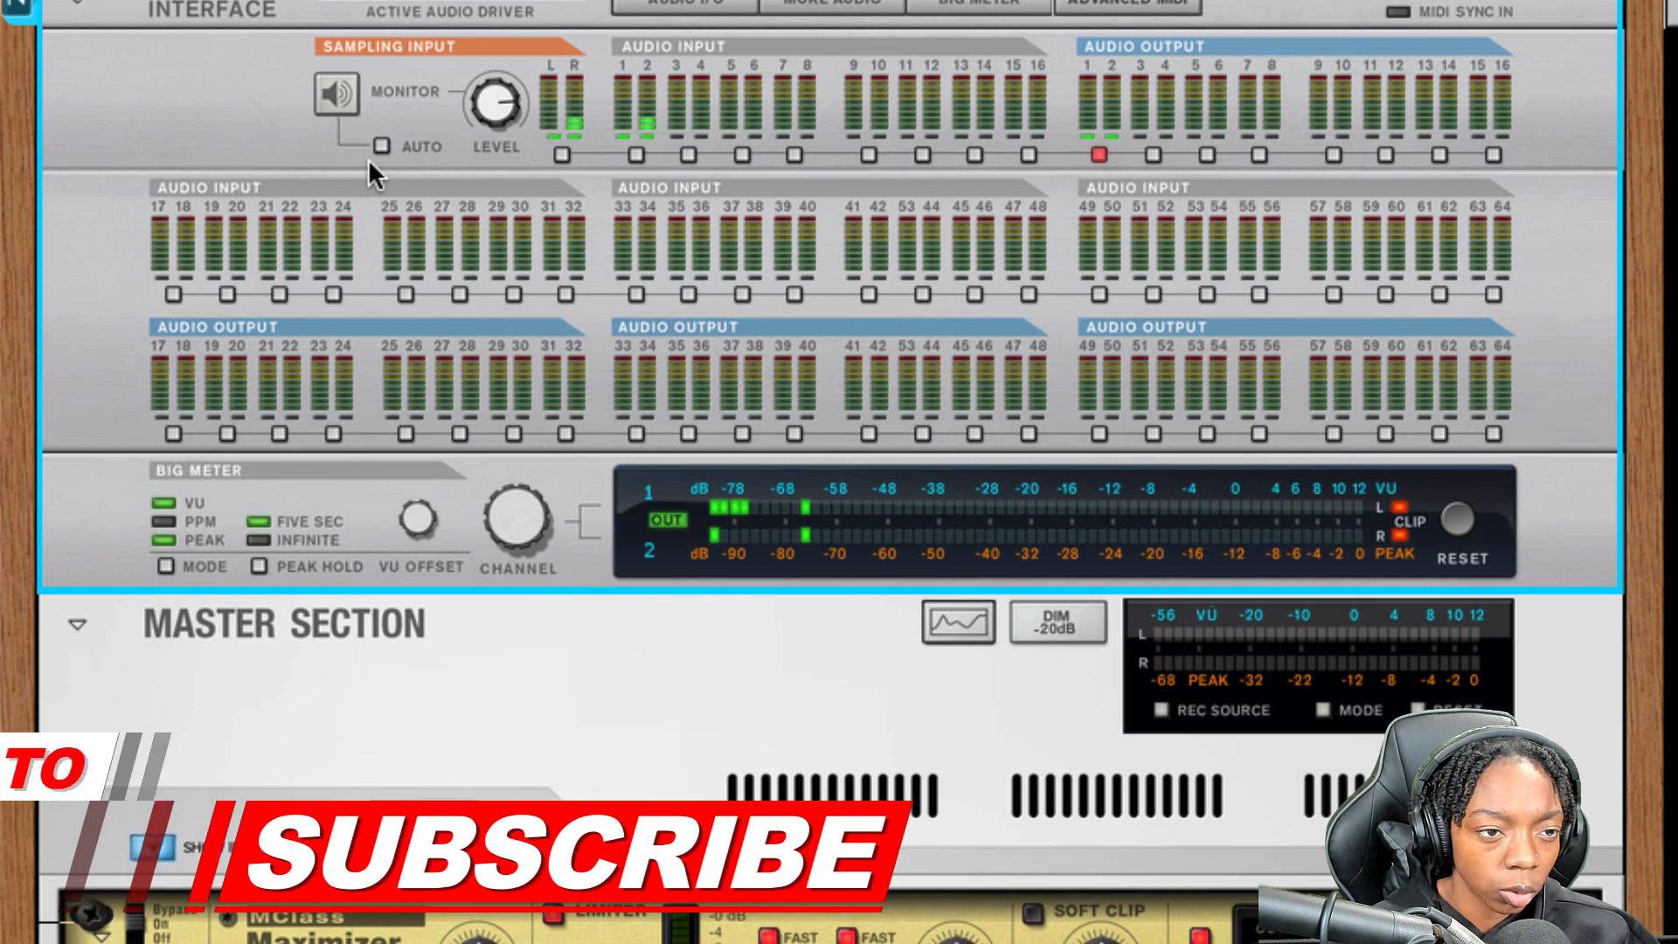
{"action": "left_click", "coordinate": [935, 5]}
{"action": "left_click", "coordinate": [934, 3]}
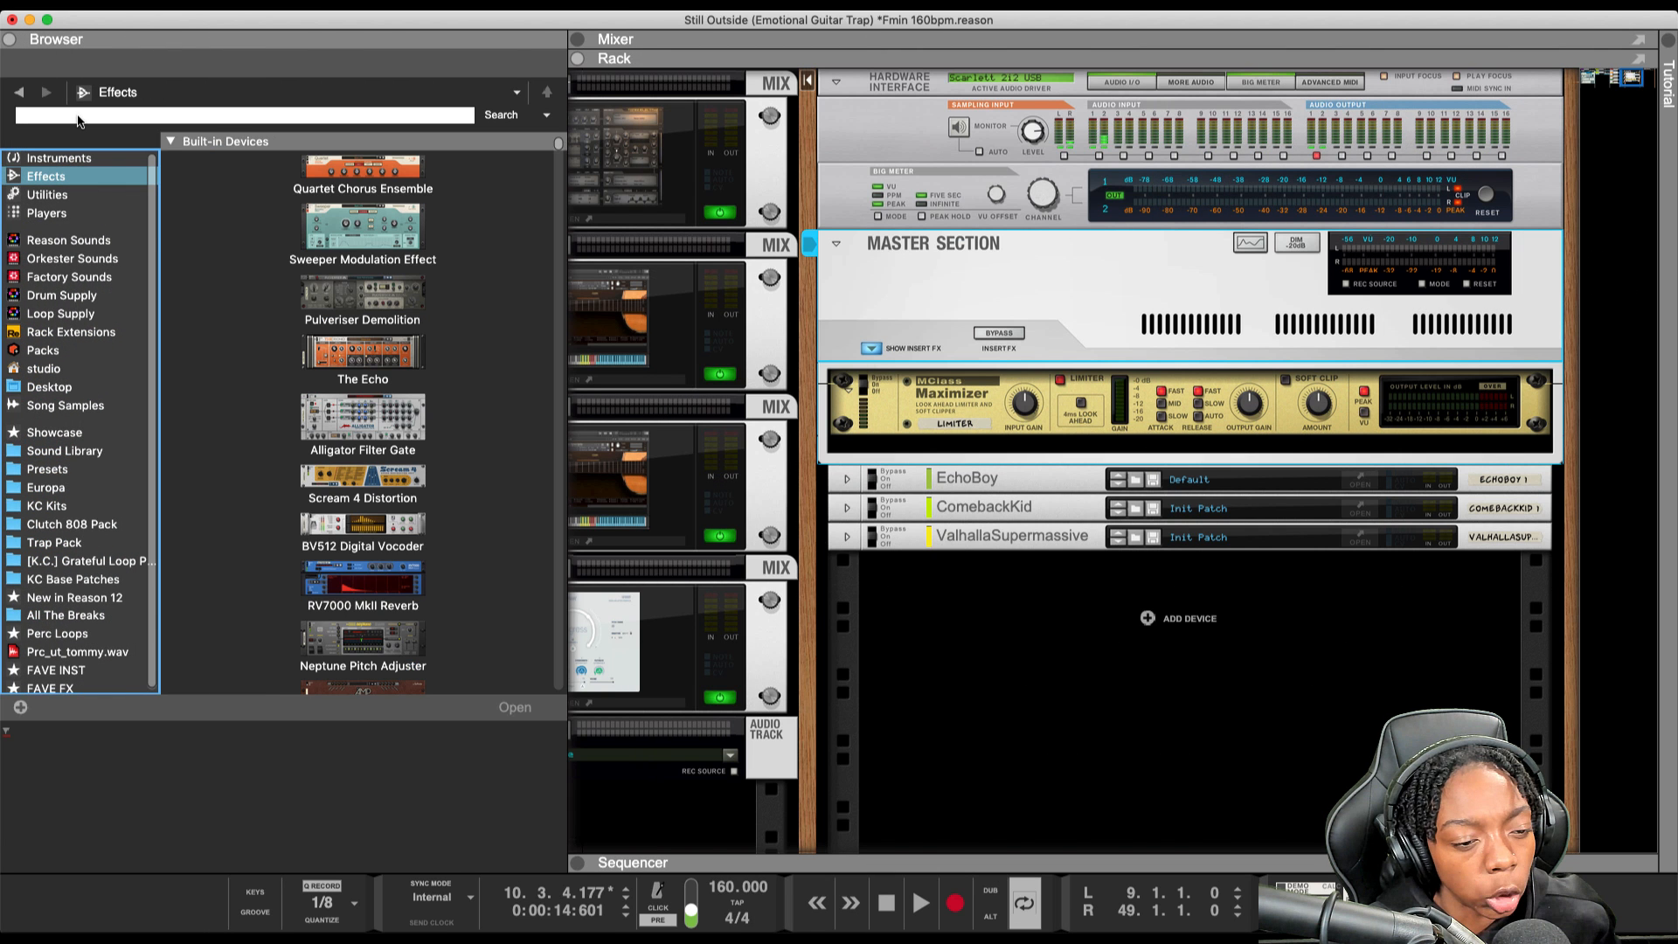
Search the effects for "YOU LE", add Youlean Loudness Meter 2 below the Maximizer in the Master Section, and close the Browser
{"action": "left_click", "coordinate": [78, 115]}
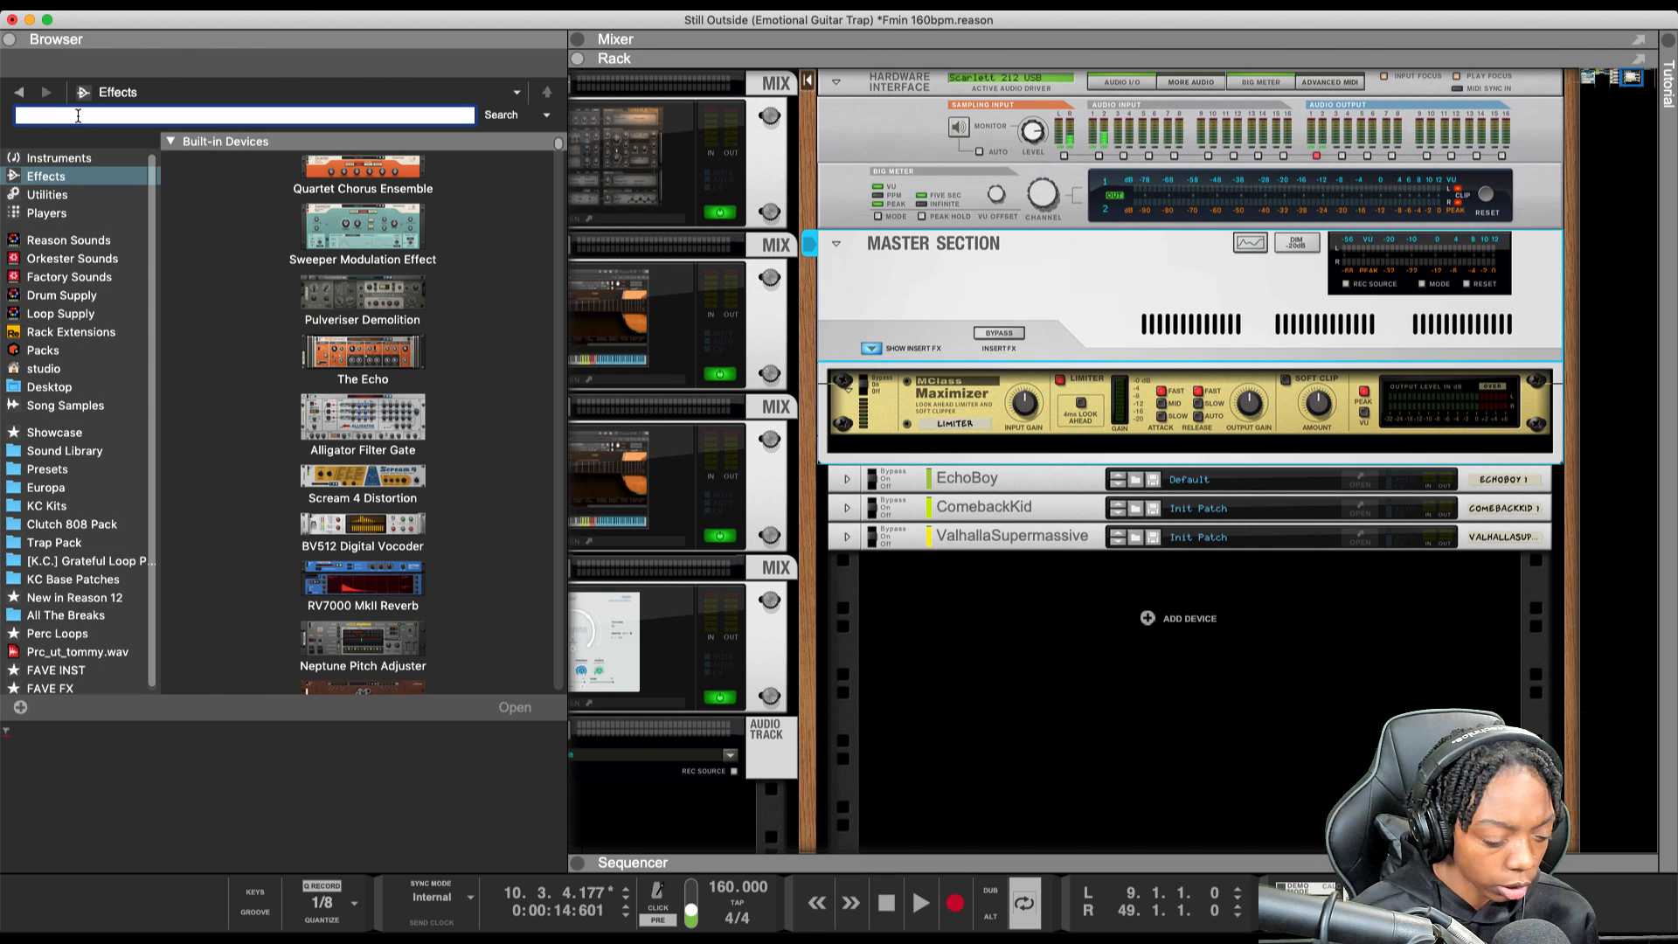
{"action": "type", "text": "YOU LE"}
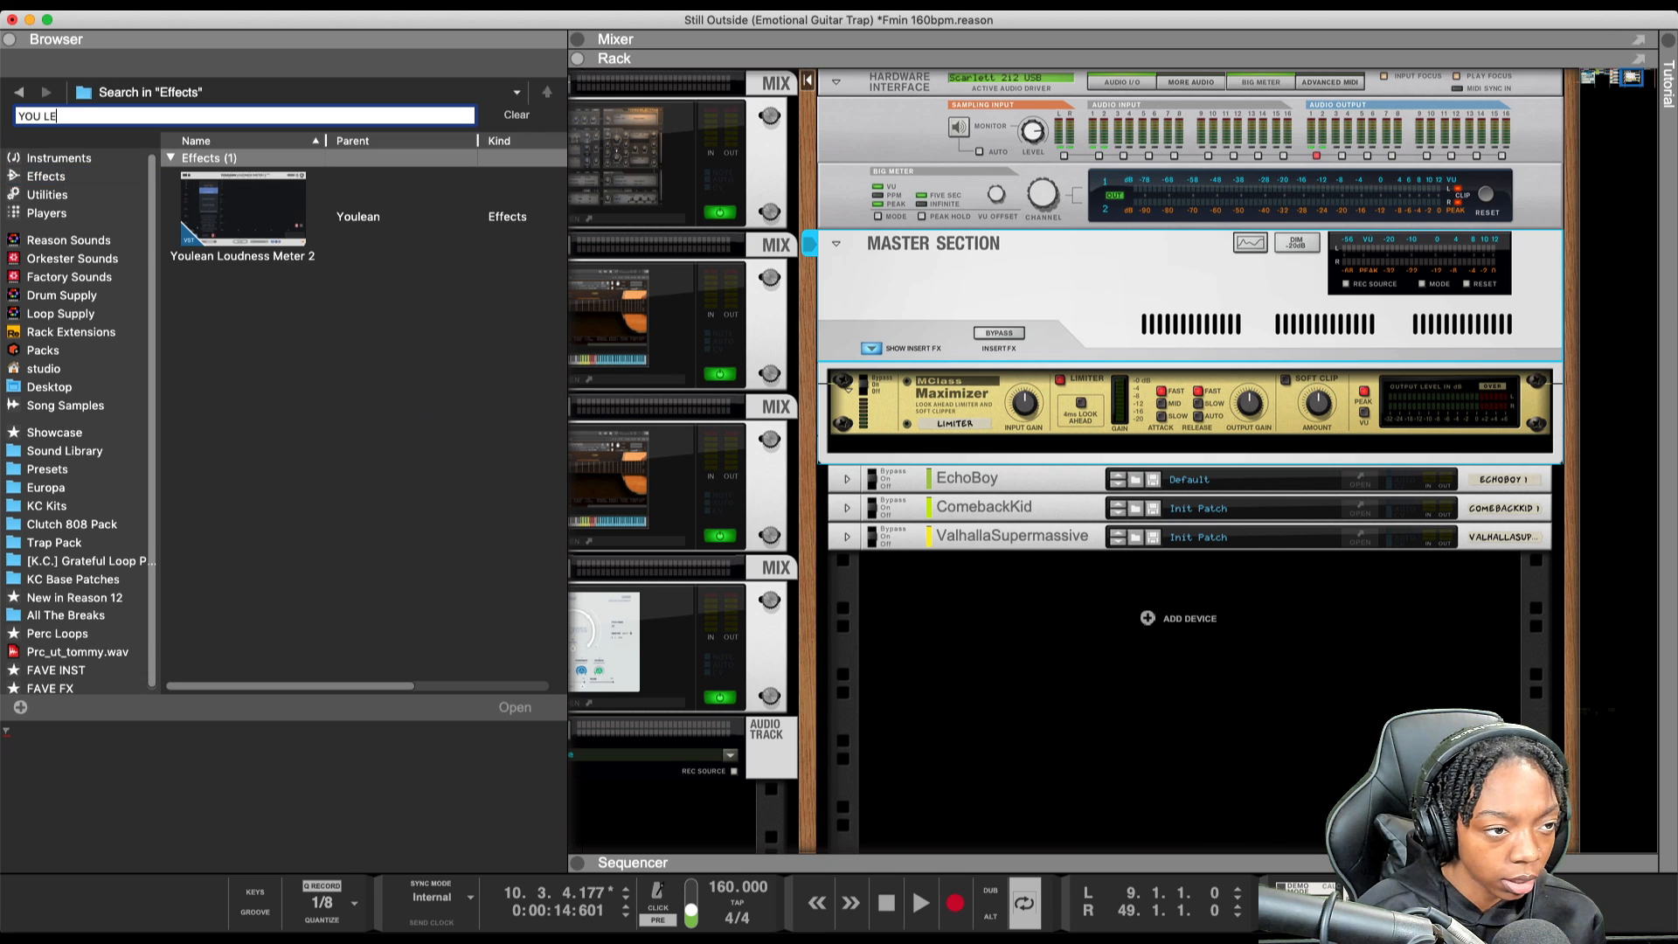
{"action": "mouse_move", "coordinate": [229, 219]}
{"action": "left_mouse_down"}
{"action": "mouse_move", "coordinate": [1005, 489]}
{"action": "mouse_move", "coordinate": [1011, 452]}
{"action": "mouse_move", "coordinate": [956, 456]}
{"action": "left_mouse_up"}
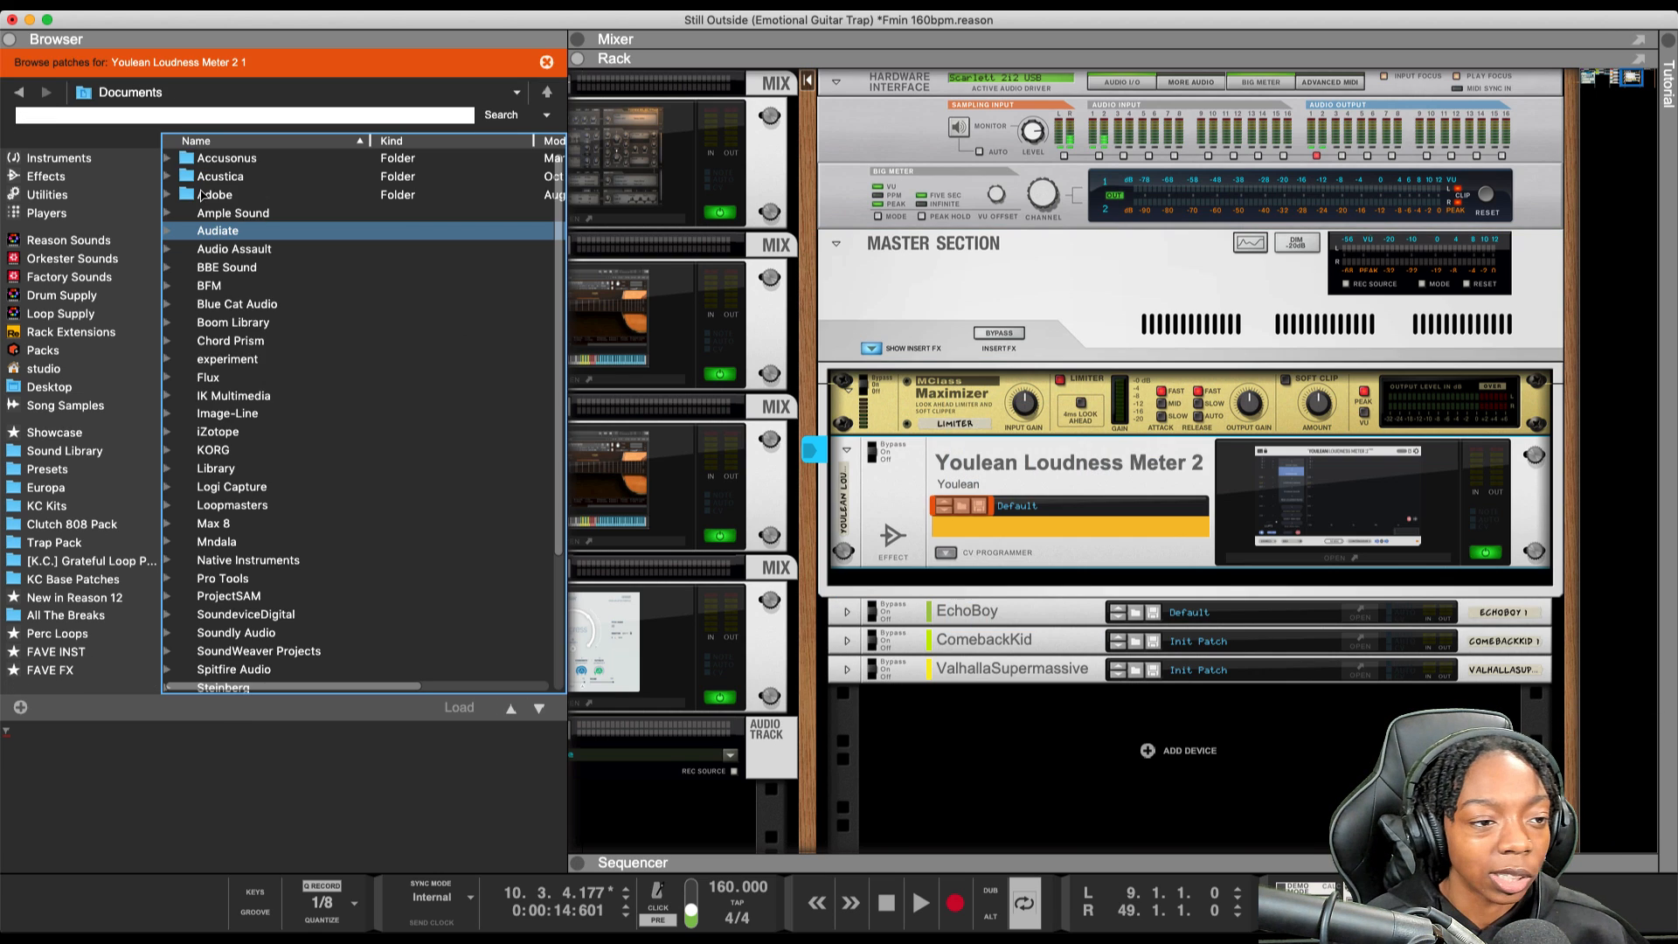
{"action": "left_click", "coordinate": [16, 41]}
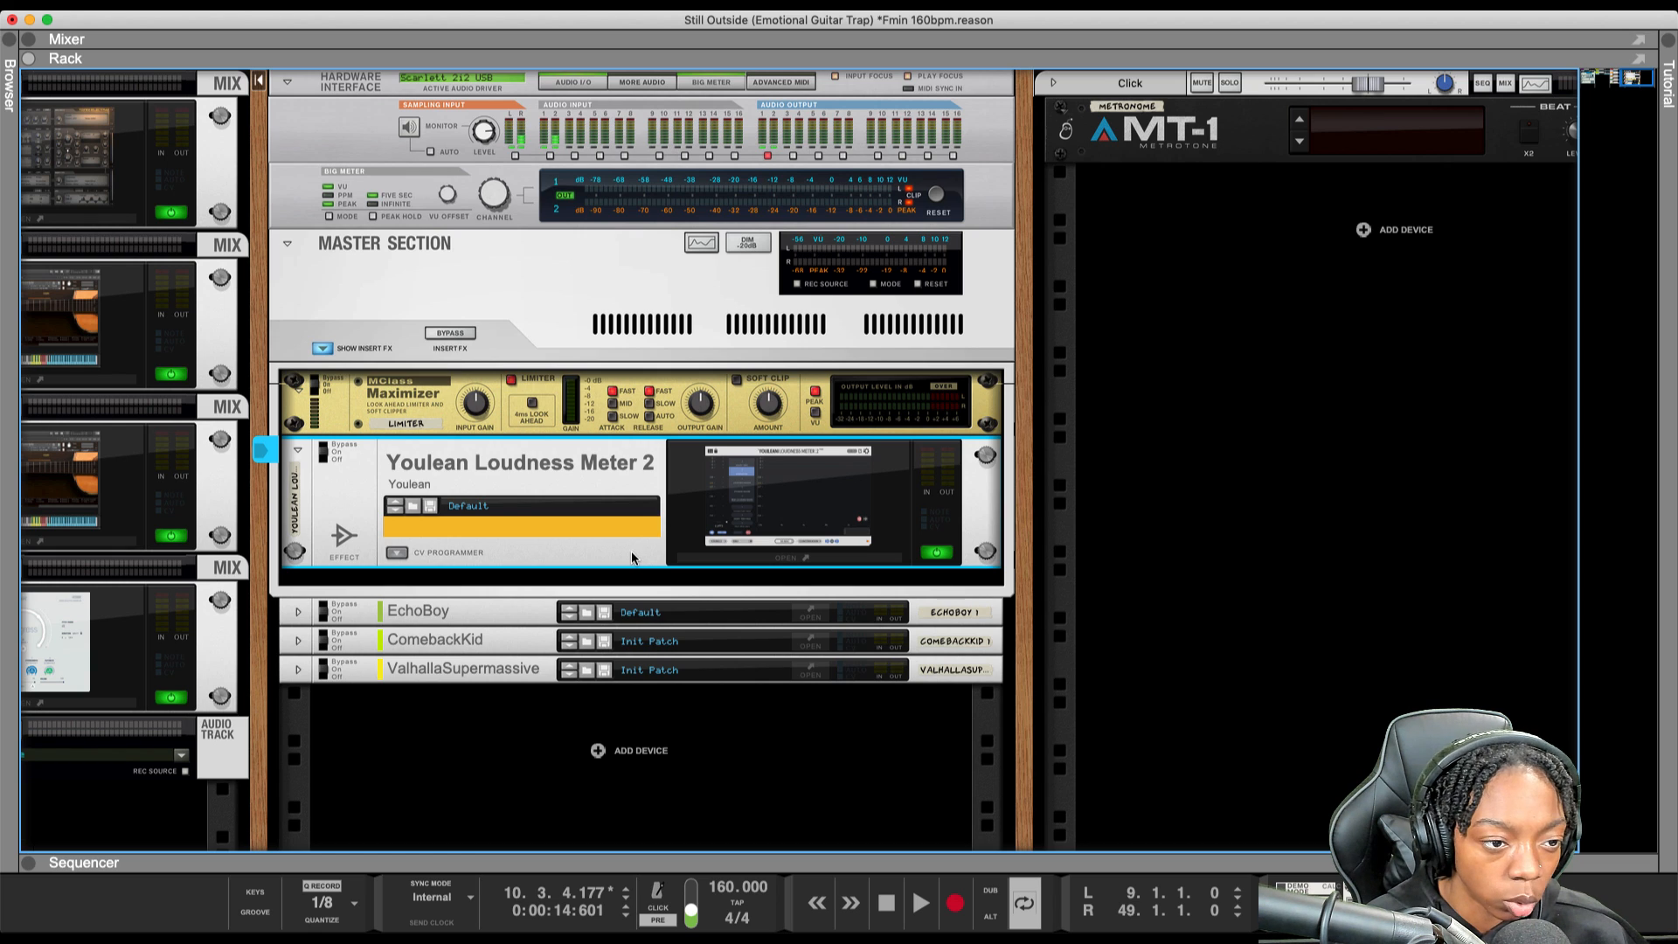
Rewire the back of the rack so the Master Out runs through Youlean Loudness Meter 2 into Hardware Interface audio outputs 1 and 2
{"action": "key", "text": "Tab"}
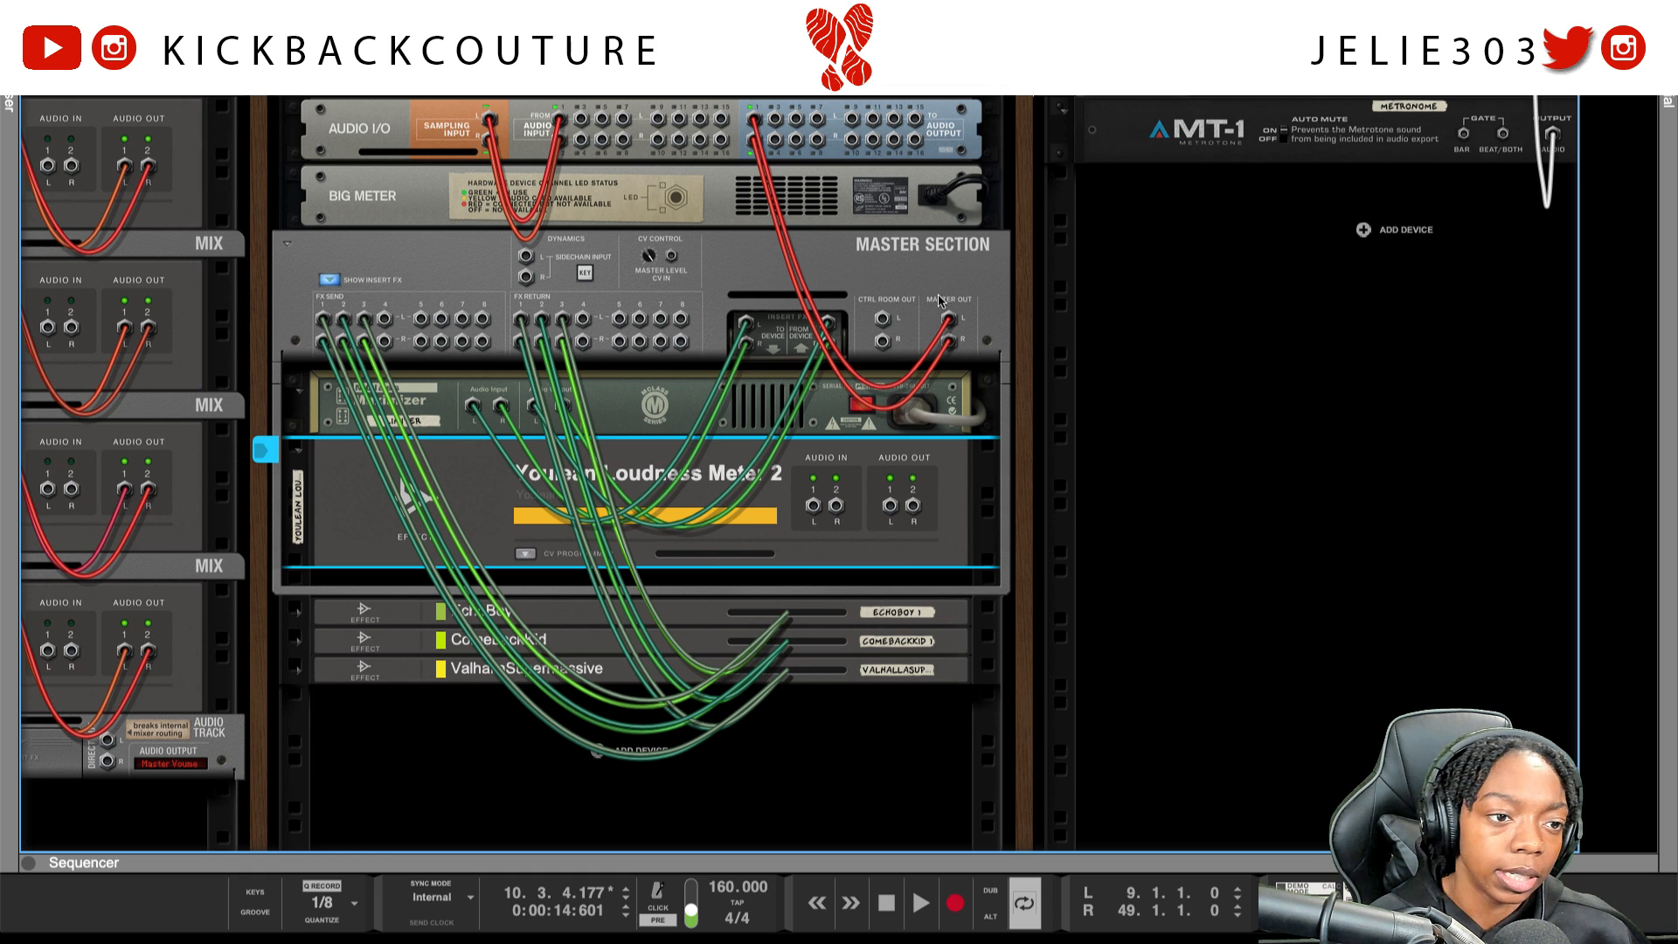
{"action": "left_click", "coordinate": [915, 274]}
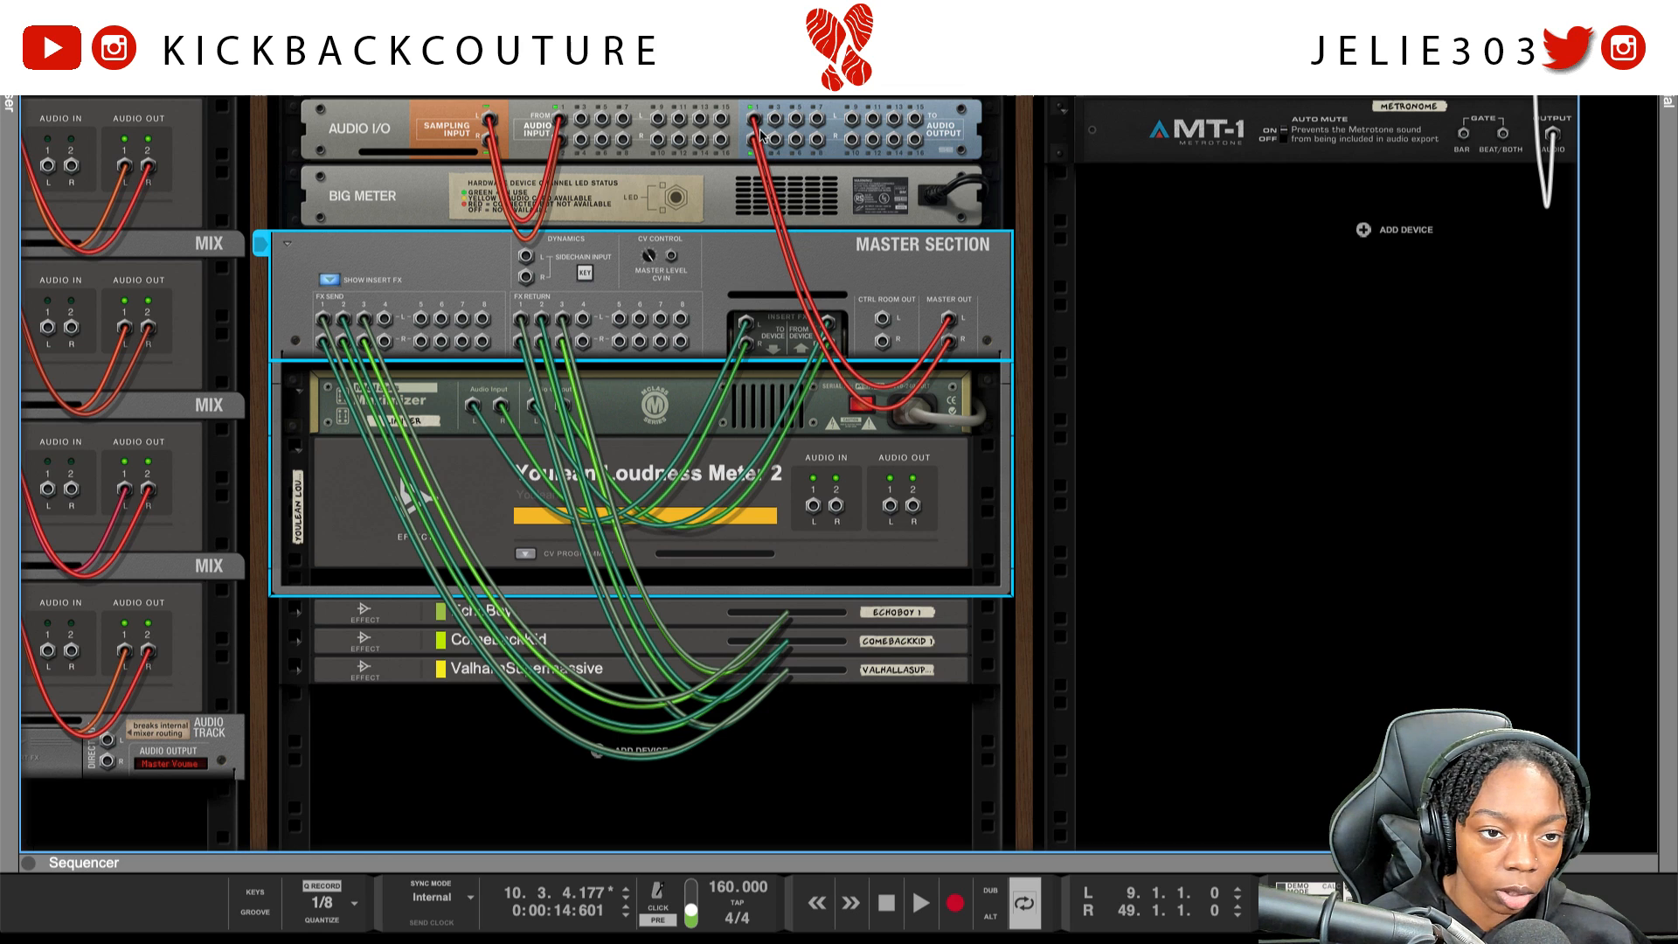
{"action": "left_click_drag", "start_coordinate": [757, 131], "coordinate": [760, 166]}
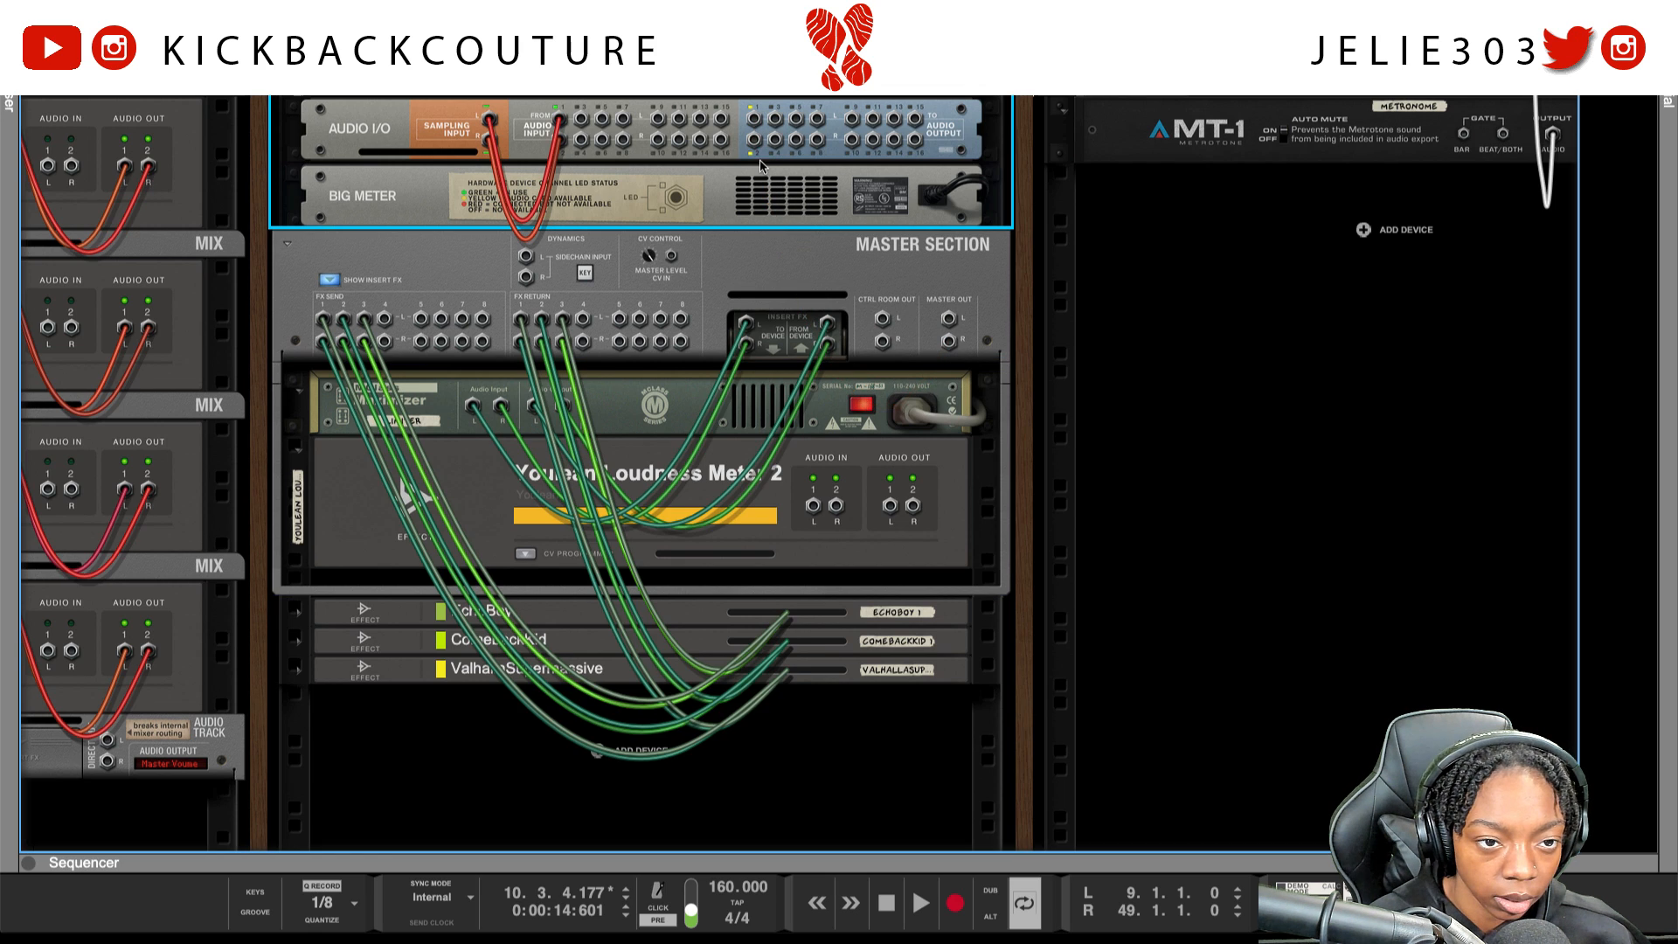
{"action": "left_click_drag", "start_coordinate": [948, 319], "coordinate": [754, 140]}
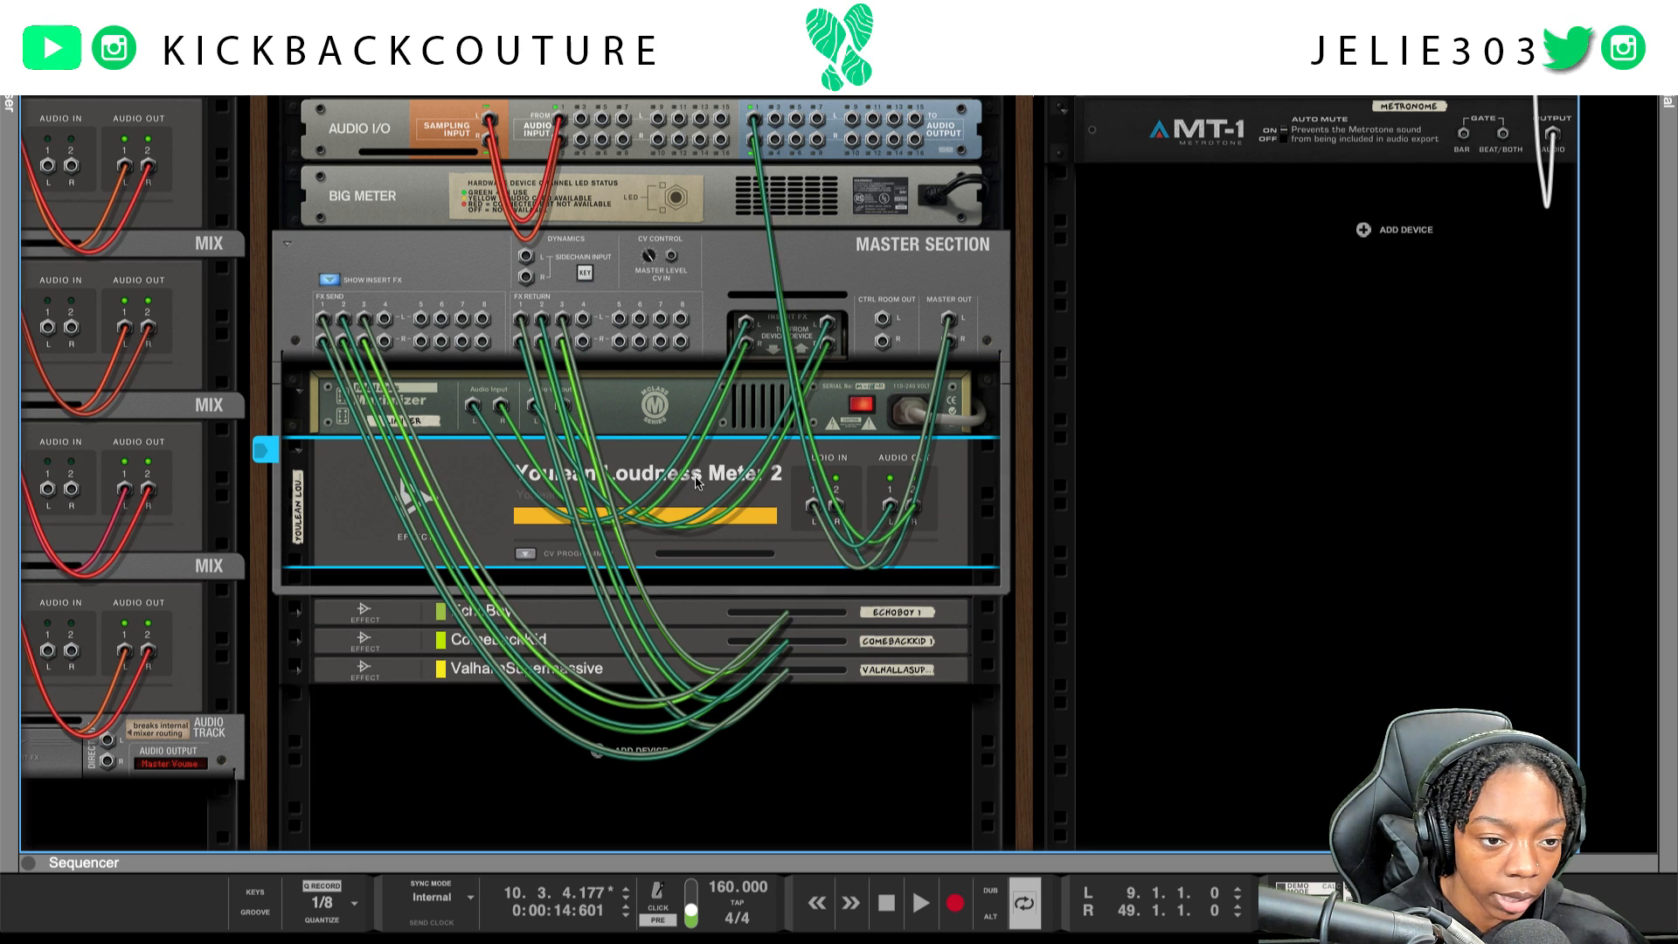
{"action": "left_click", "coordinate": [732, 146]}
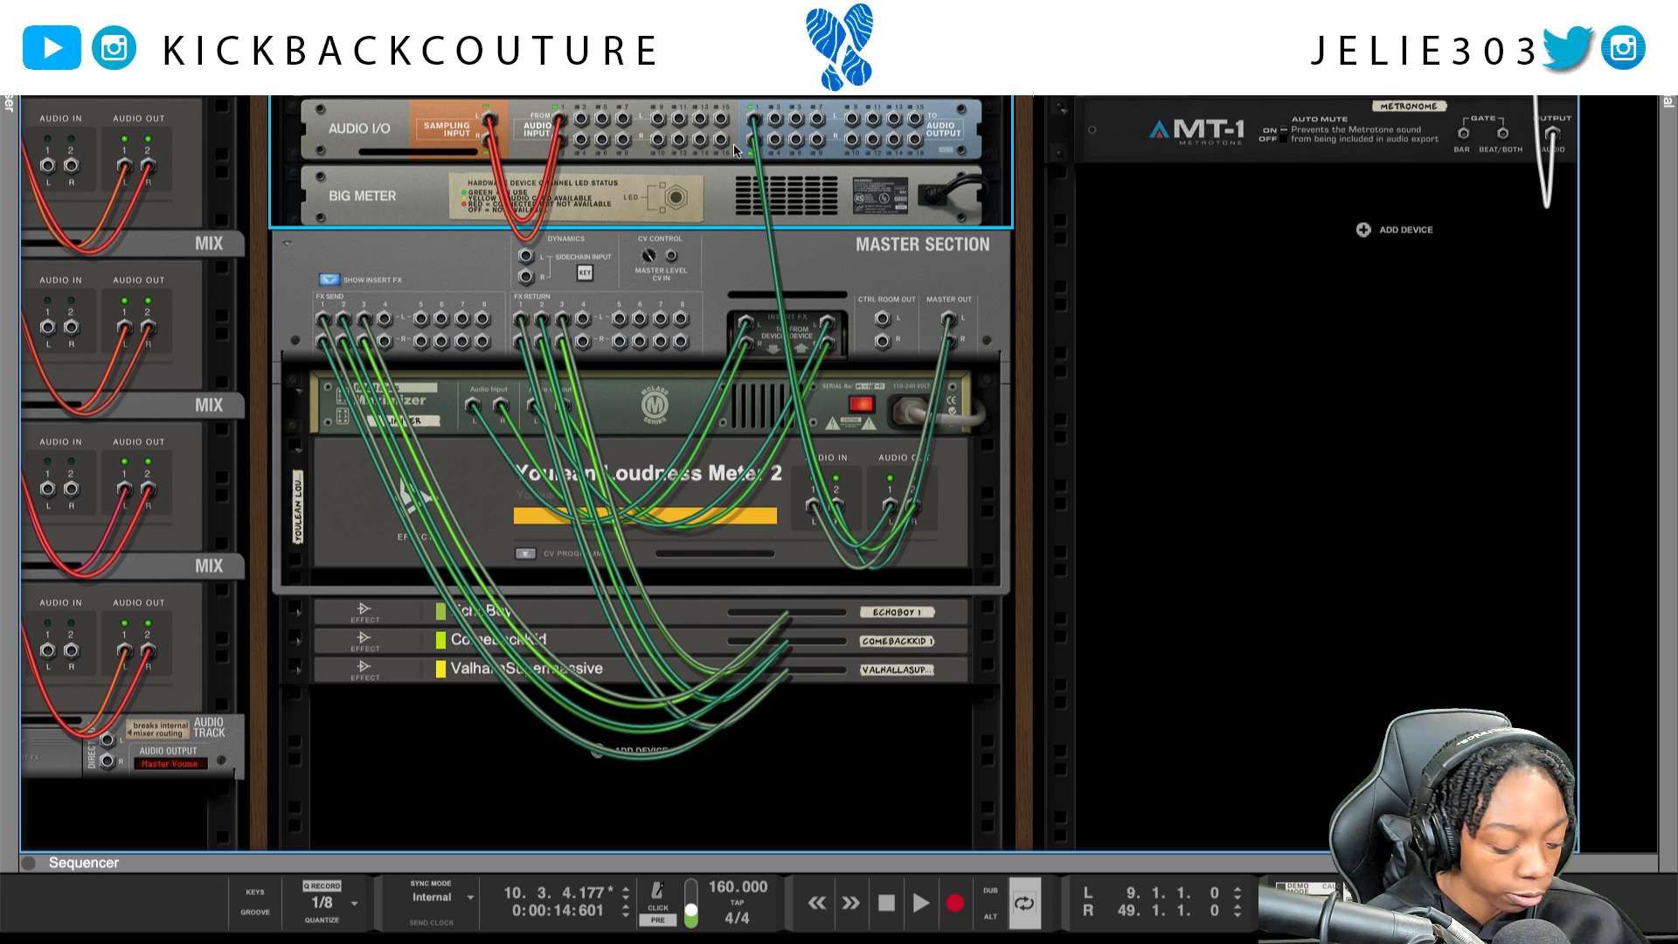
{"action": "key", "text": "Tab"}
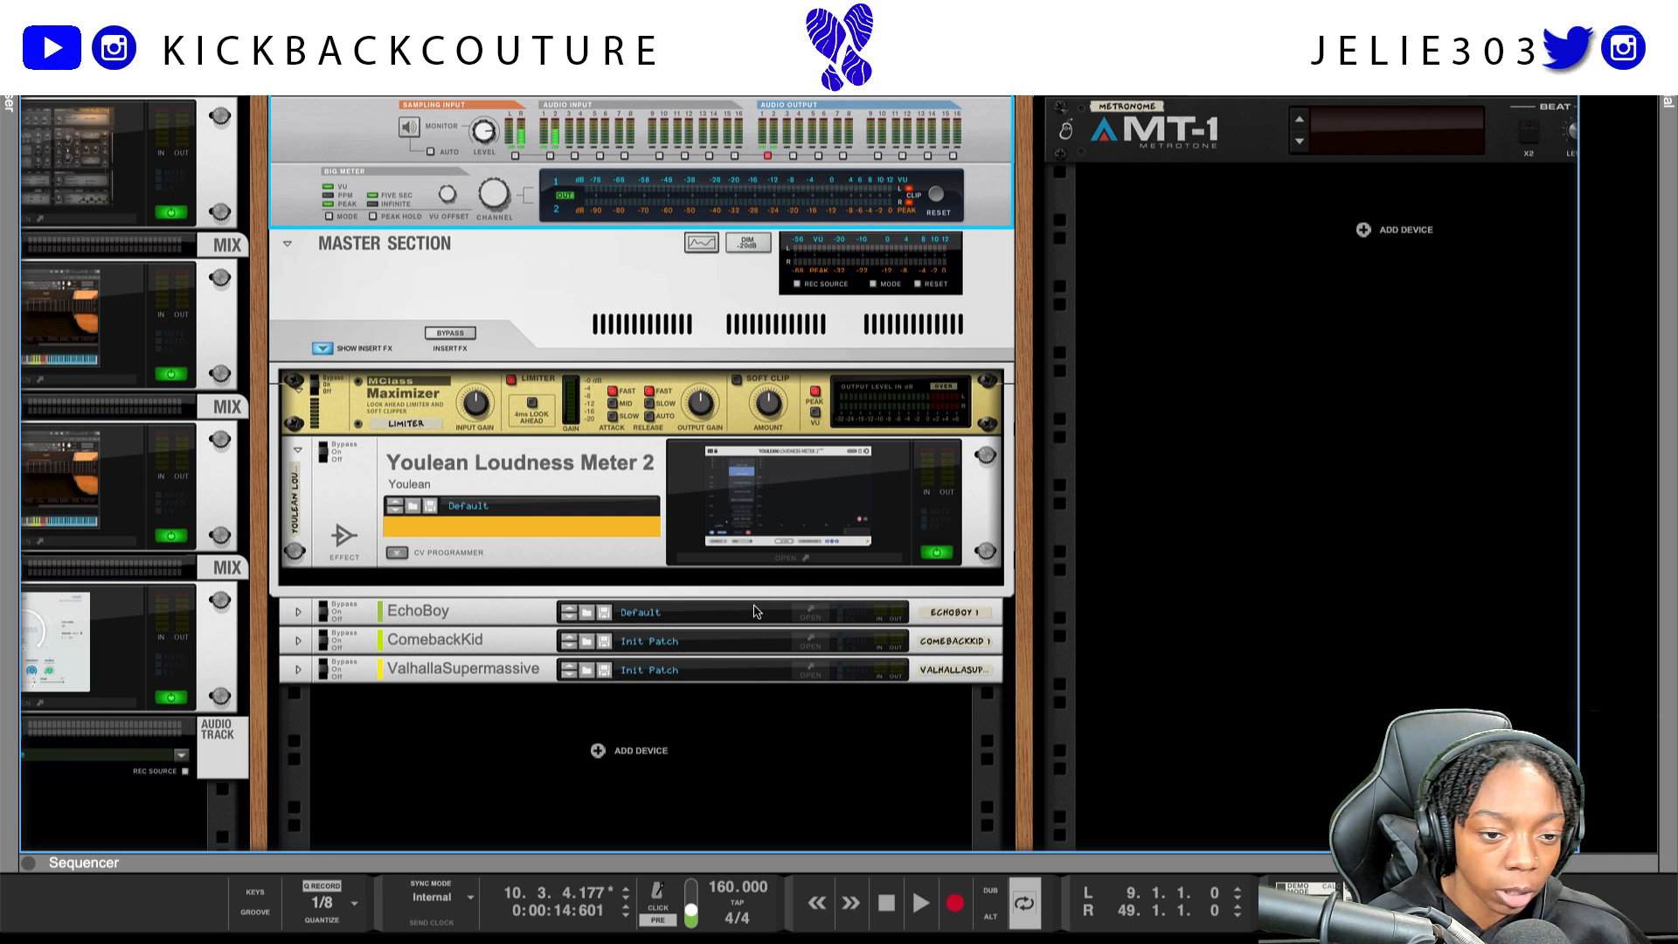
Open the Youlean Loudness Meter 2 window with Keep open enabled, place it beside the Maximizer, and play the song to measure loudness
{"action": "left_click", "coordinate": [784, 559]}
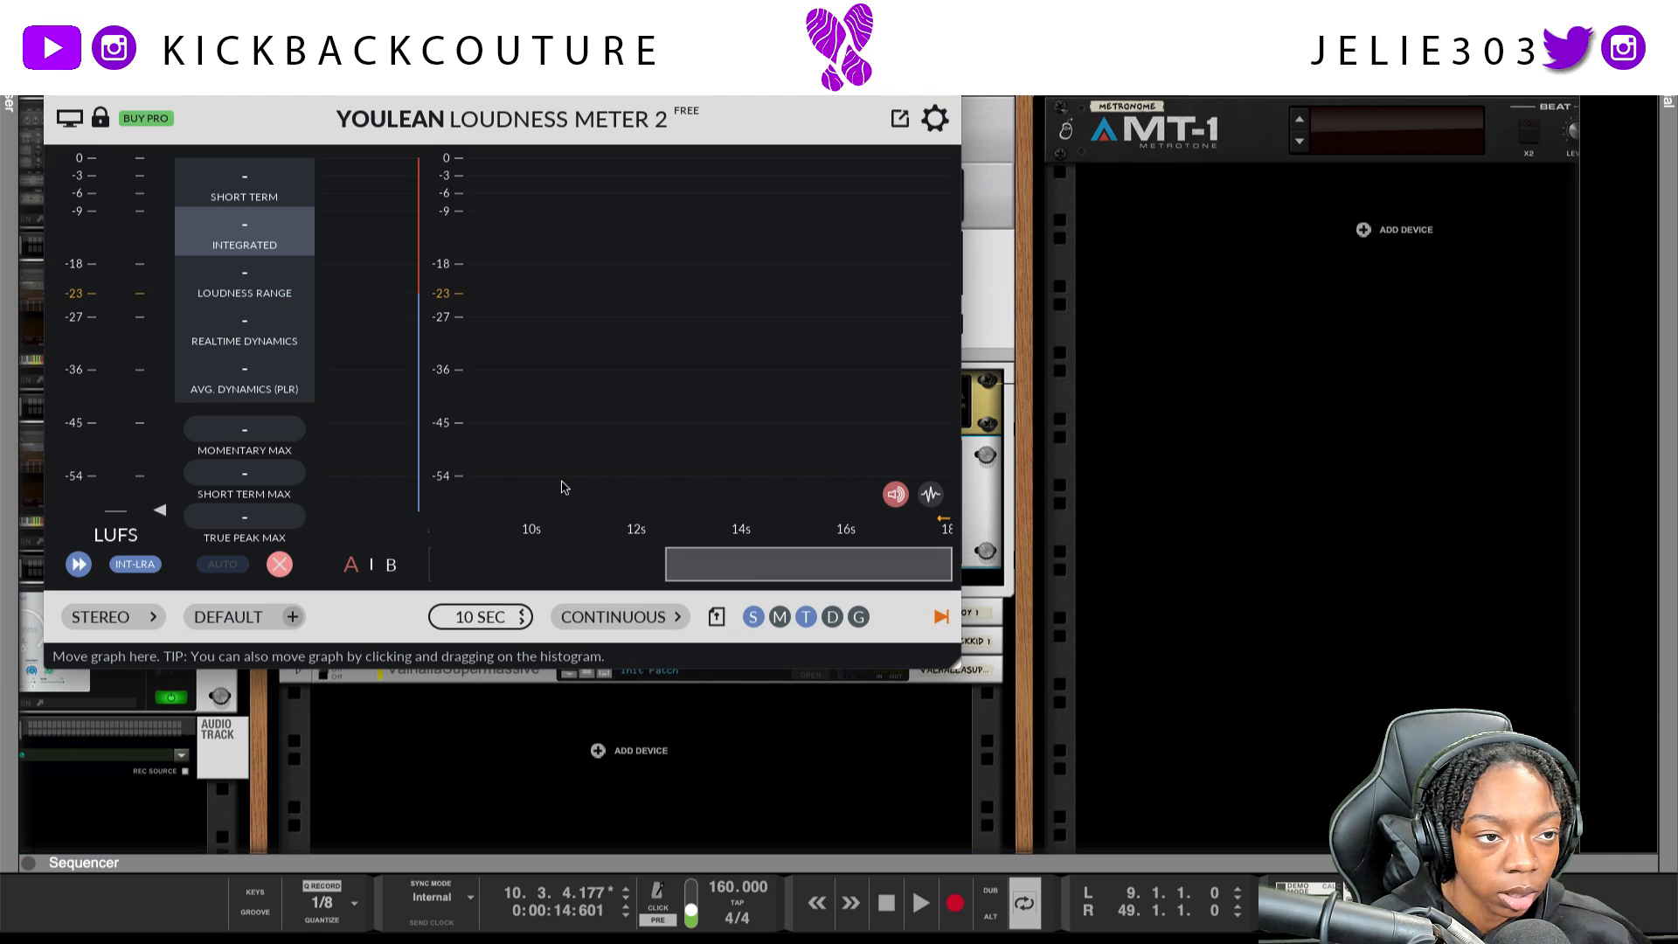
{"action": "left_click_drag", "start_coordinate": [475, 46], "coordinate": [894, 238]}
{"action": "left_click", "coordinate": [492, 261]}
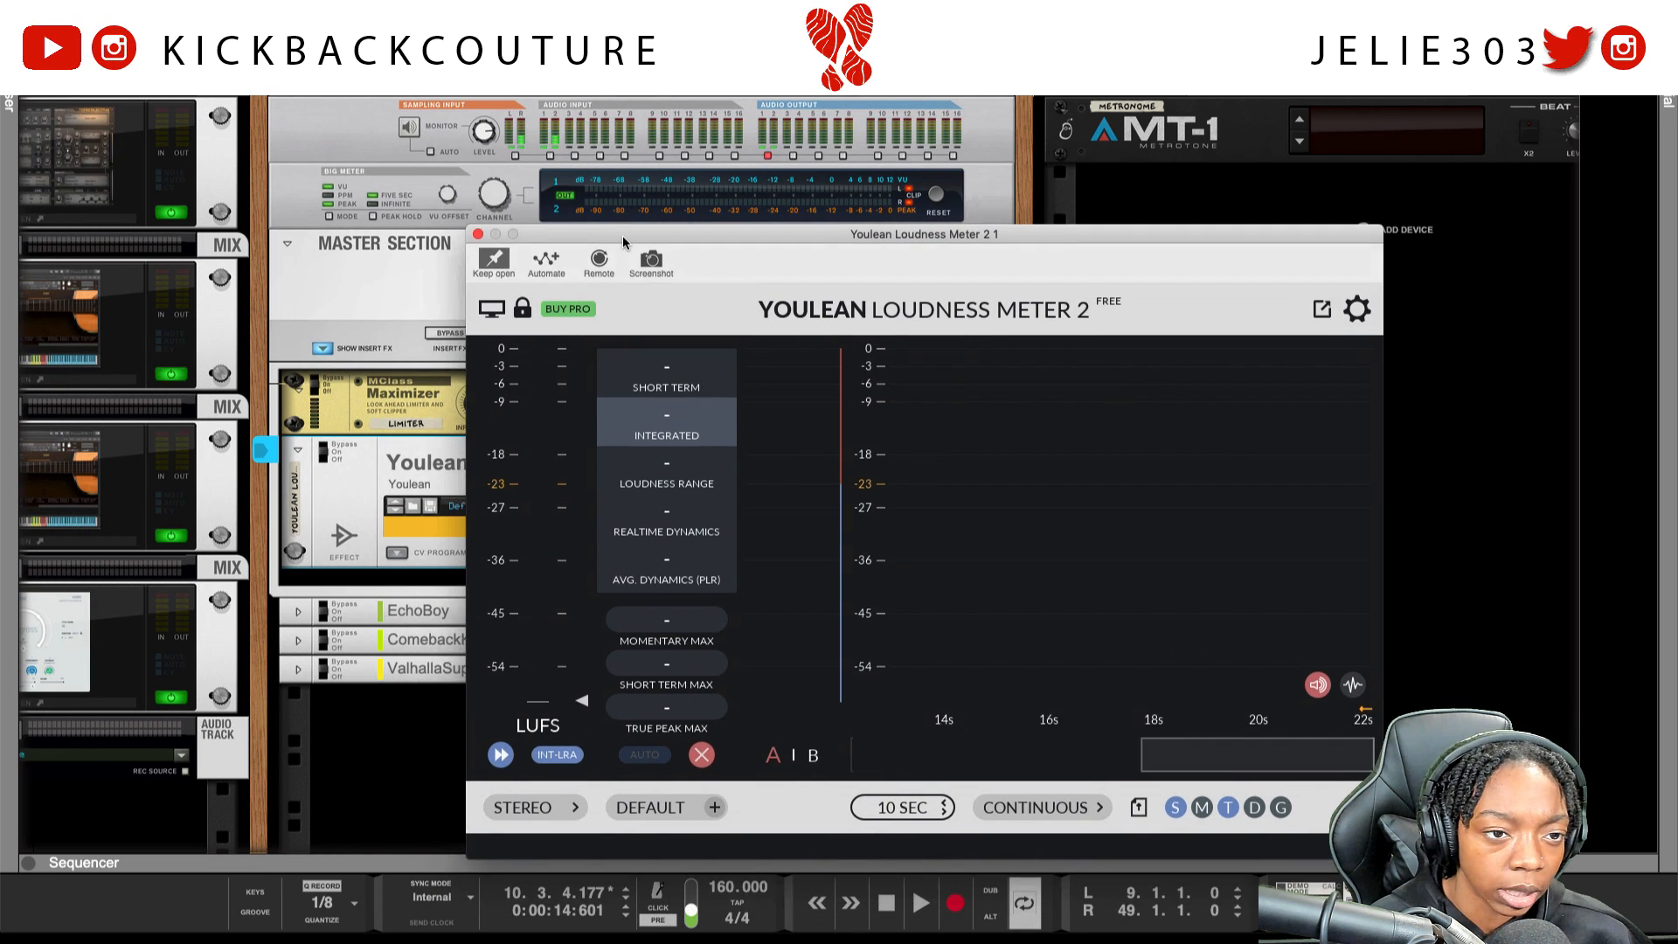
{"action": "left_click_drag", "start_coordinate": [623, 234], "coordinate": [821, 110]}
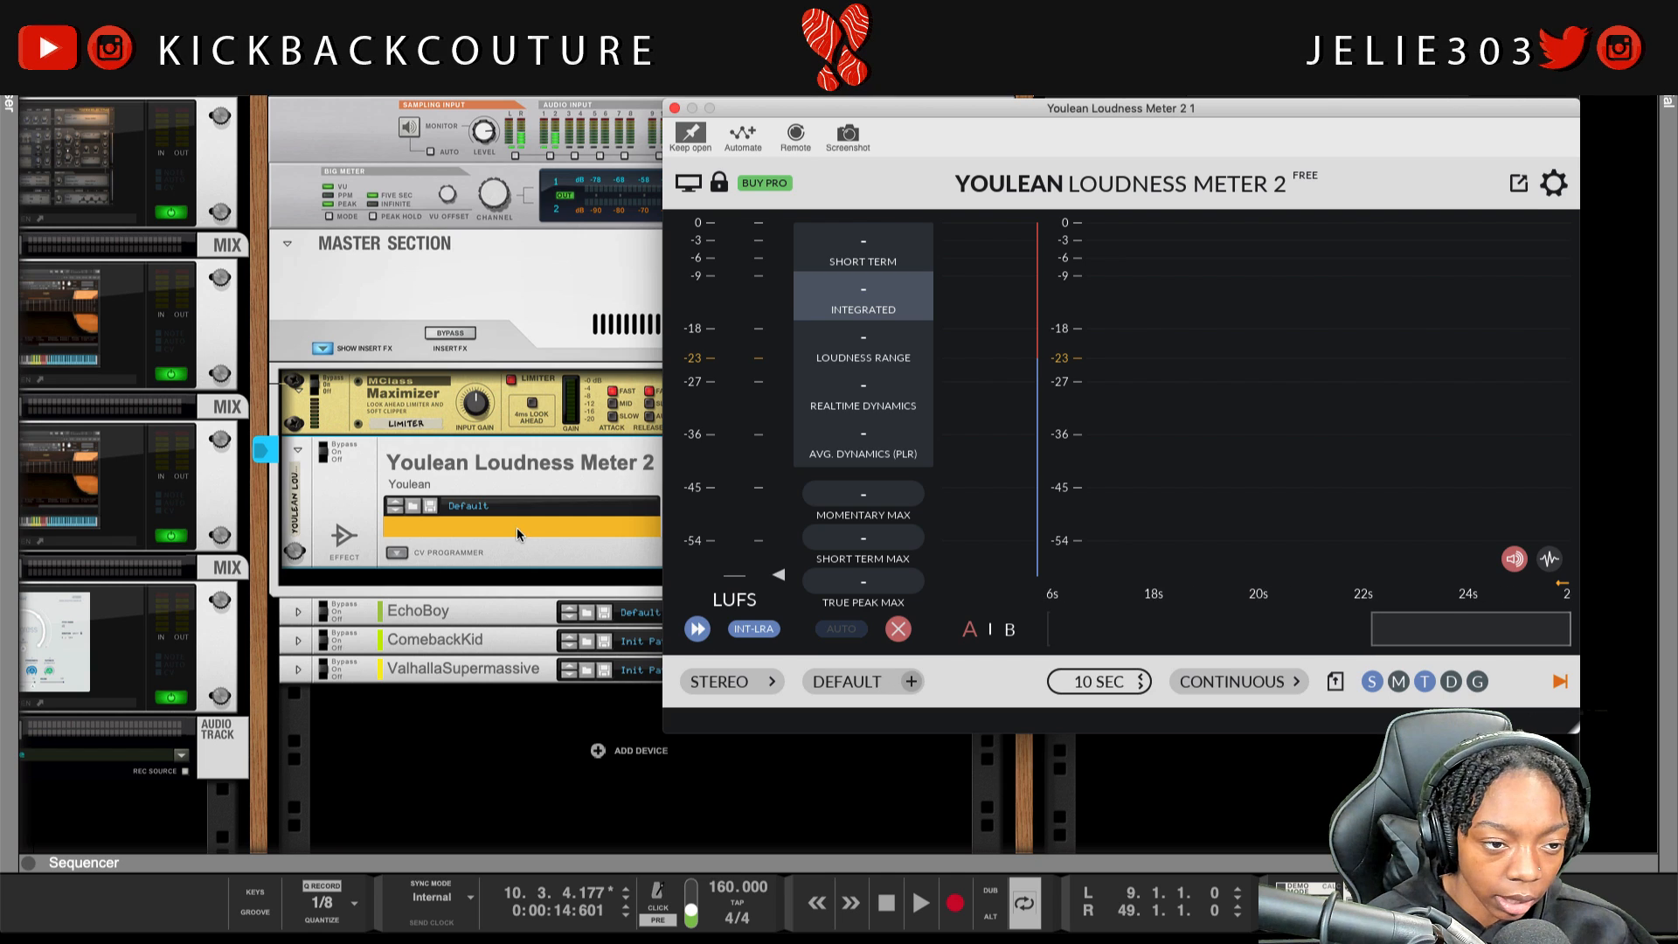
{"action": "key", "text": "space"}
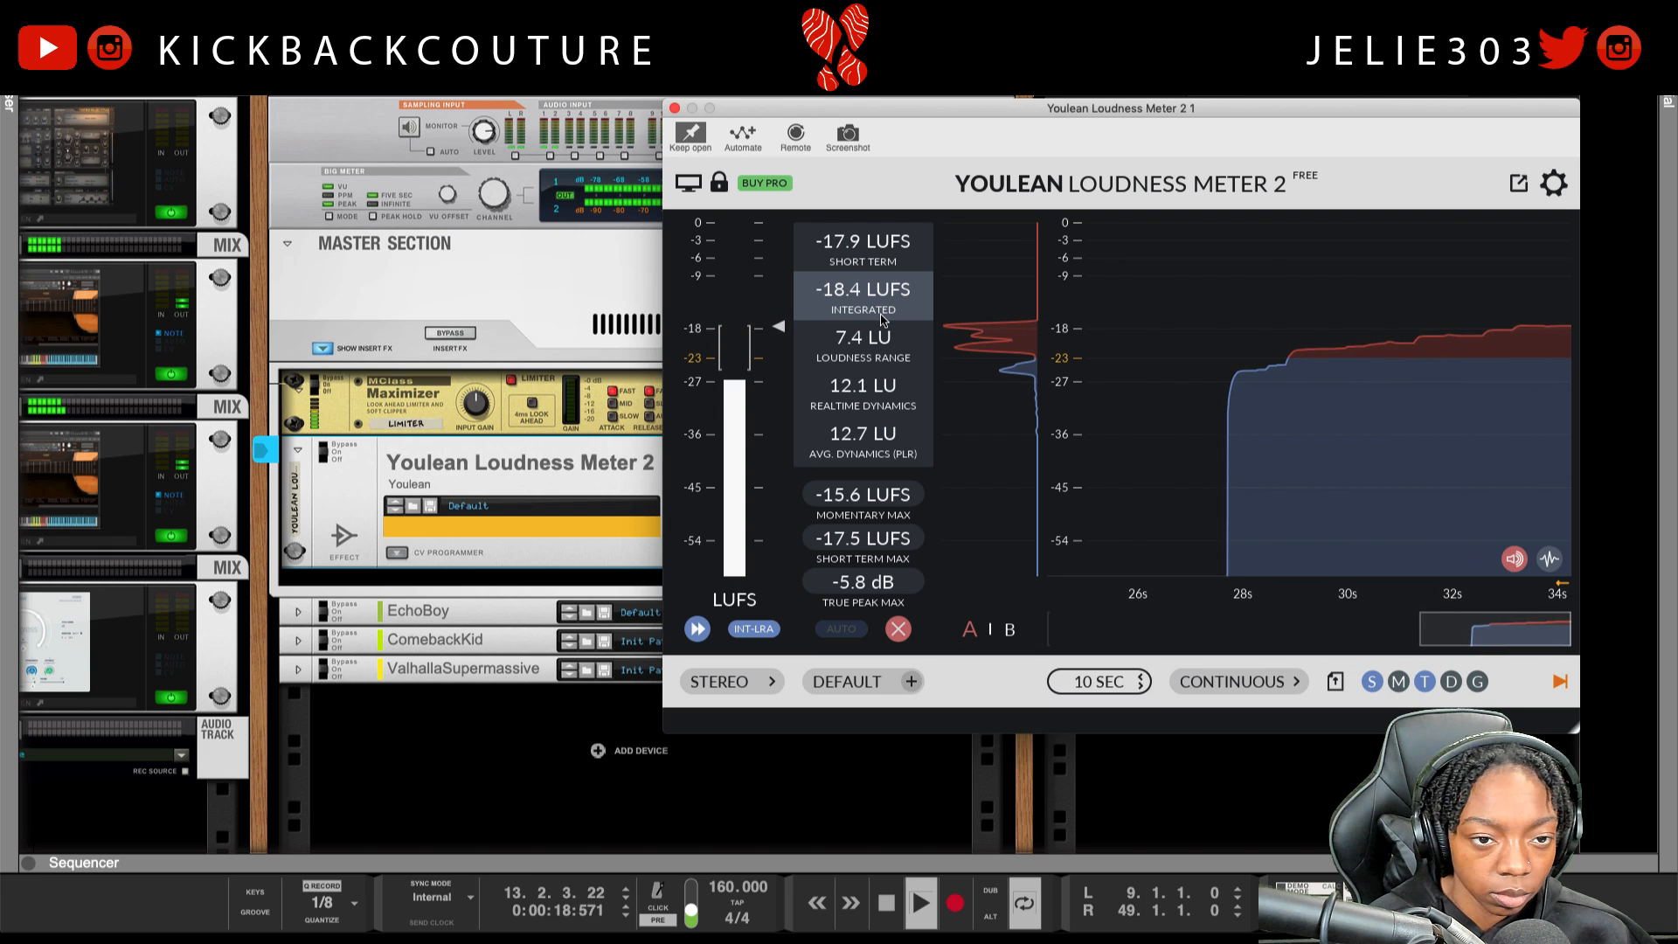
{"action": "key", "text": "space"}
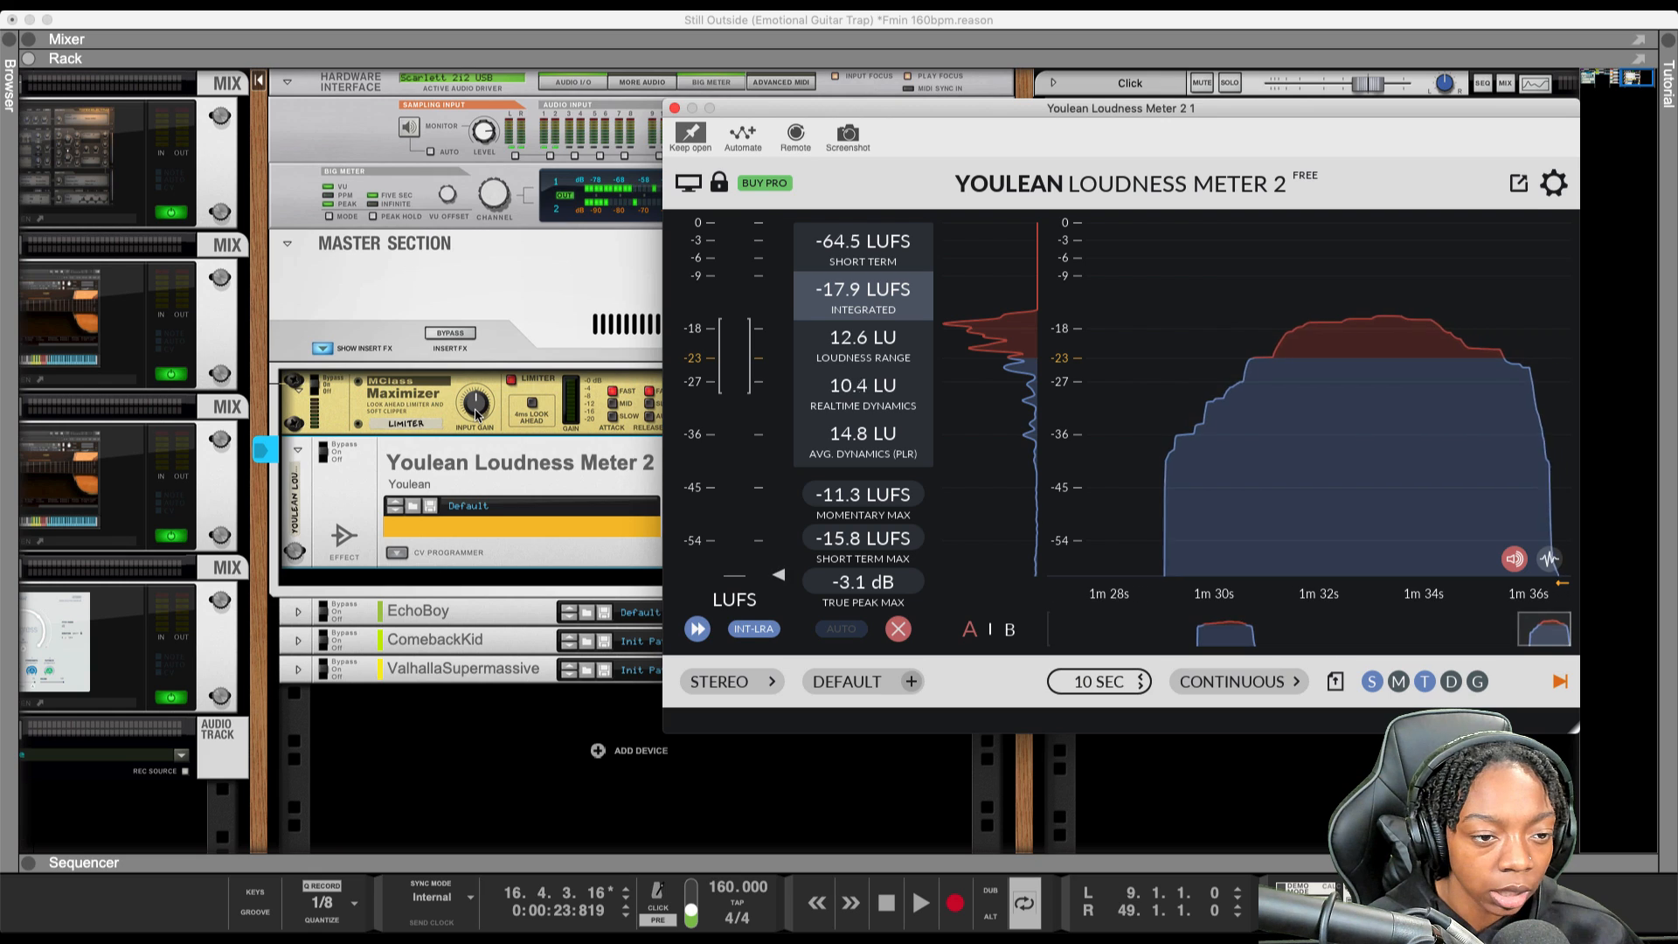
Disable the Maximizer's limiter and enable its soft clip
{"action": "left_click", "coordinate": [514, 379]}
{"action": "right_click", "coordinate": [513, 378]}
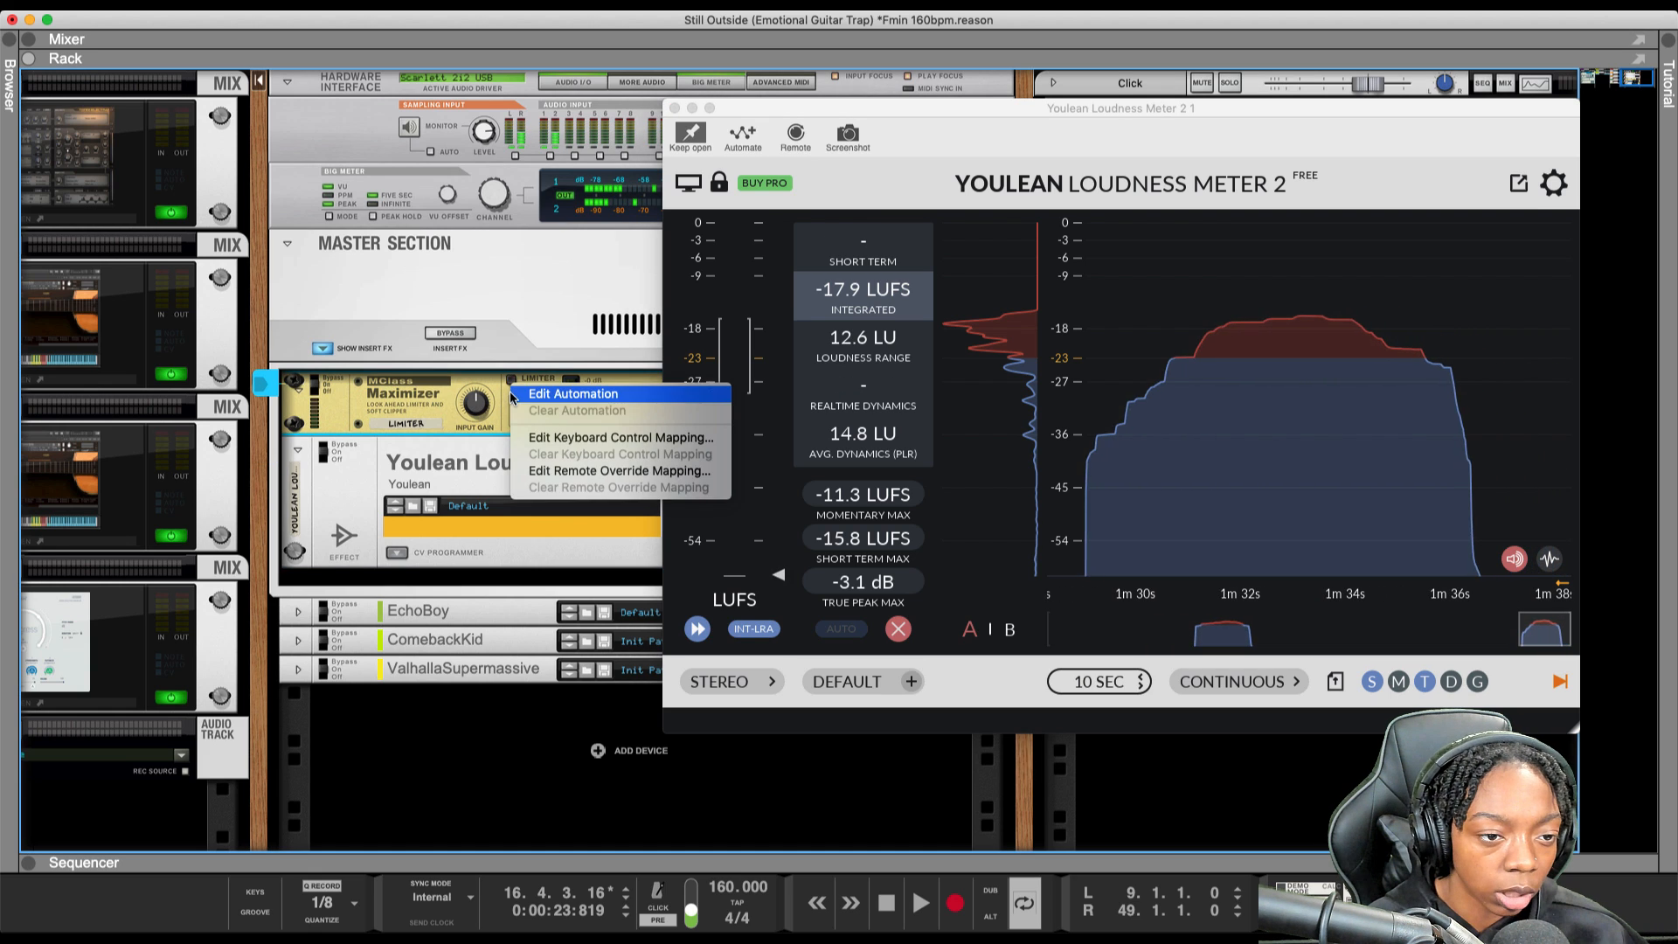
{"action": "left_click", "coordinate": [490, 344]}
{"action": "scroll", "coordinate": [507, 367], "scroll_direction": "right", "scroll_amount": 5}
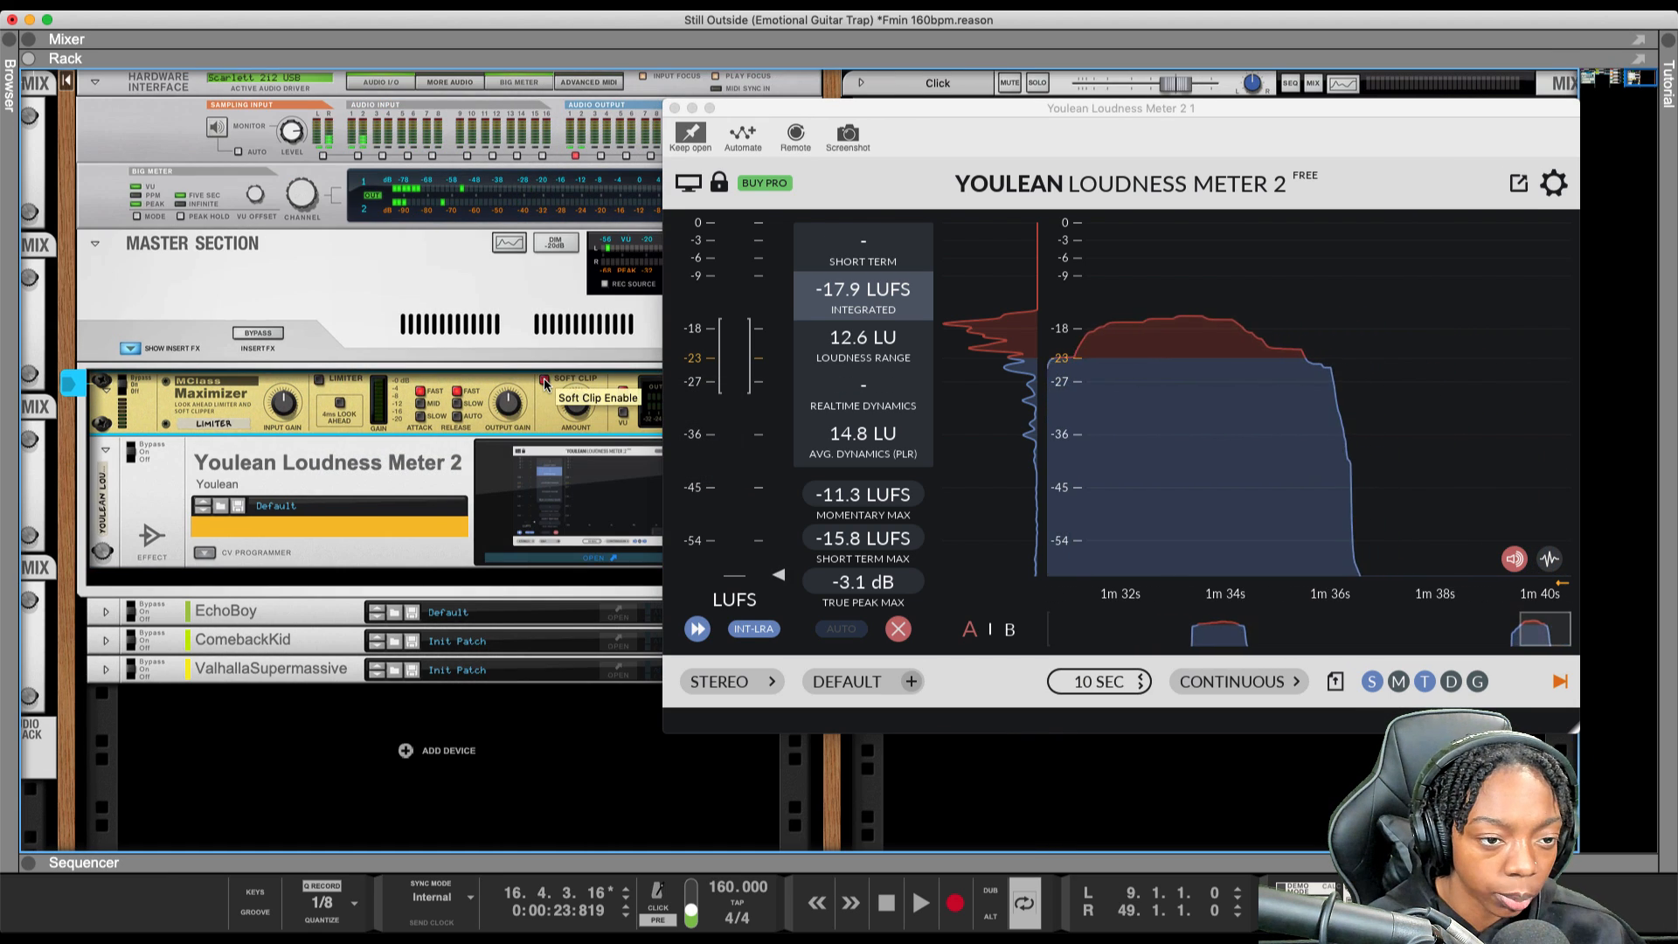
Play the song while adjusting the soft clip amount and raising the input gain to measure loudness, and move the meter window to uncover the Big Meter
{"action": "key", "text": "space"}
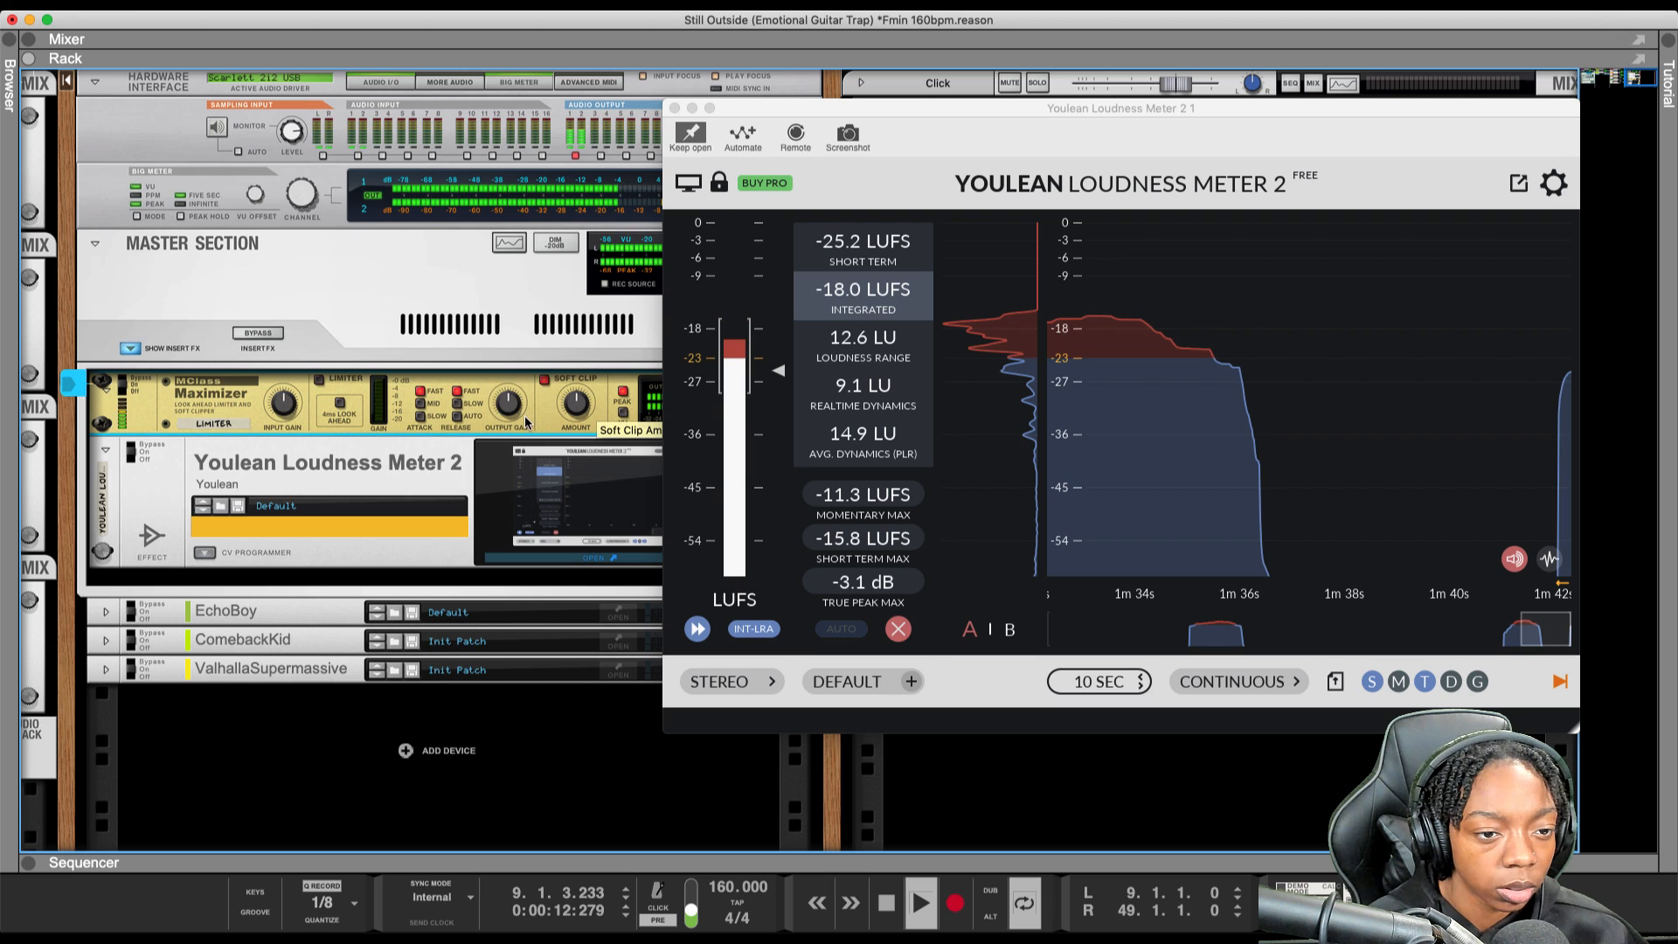
{"action": "left_click", "coordinate": [580, 349]}
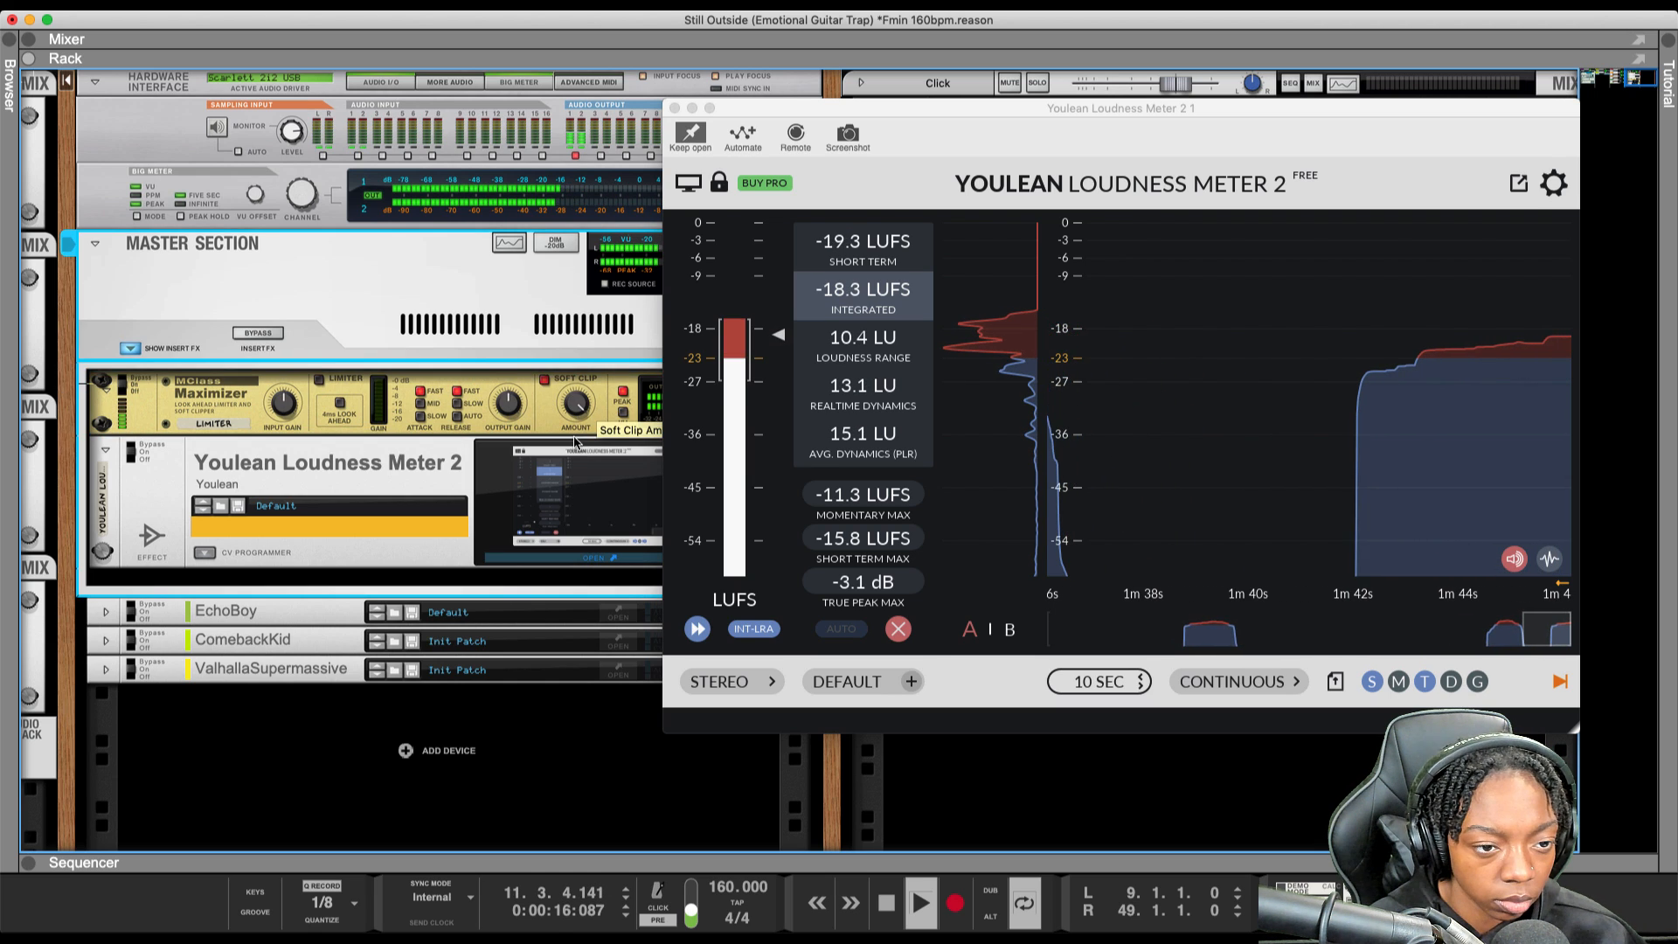
{"action": "left_click", "coordinate": [587, 412]}
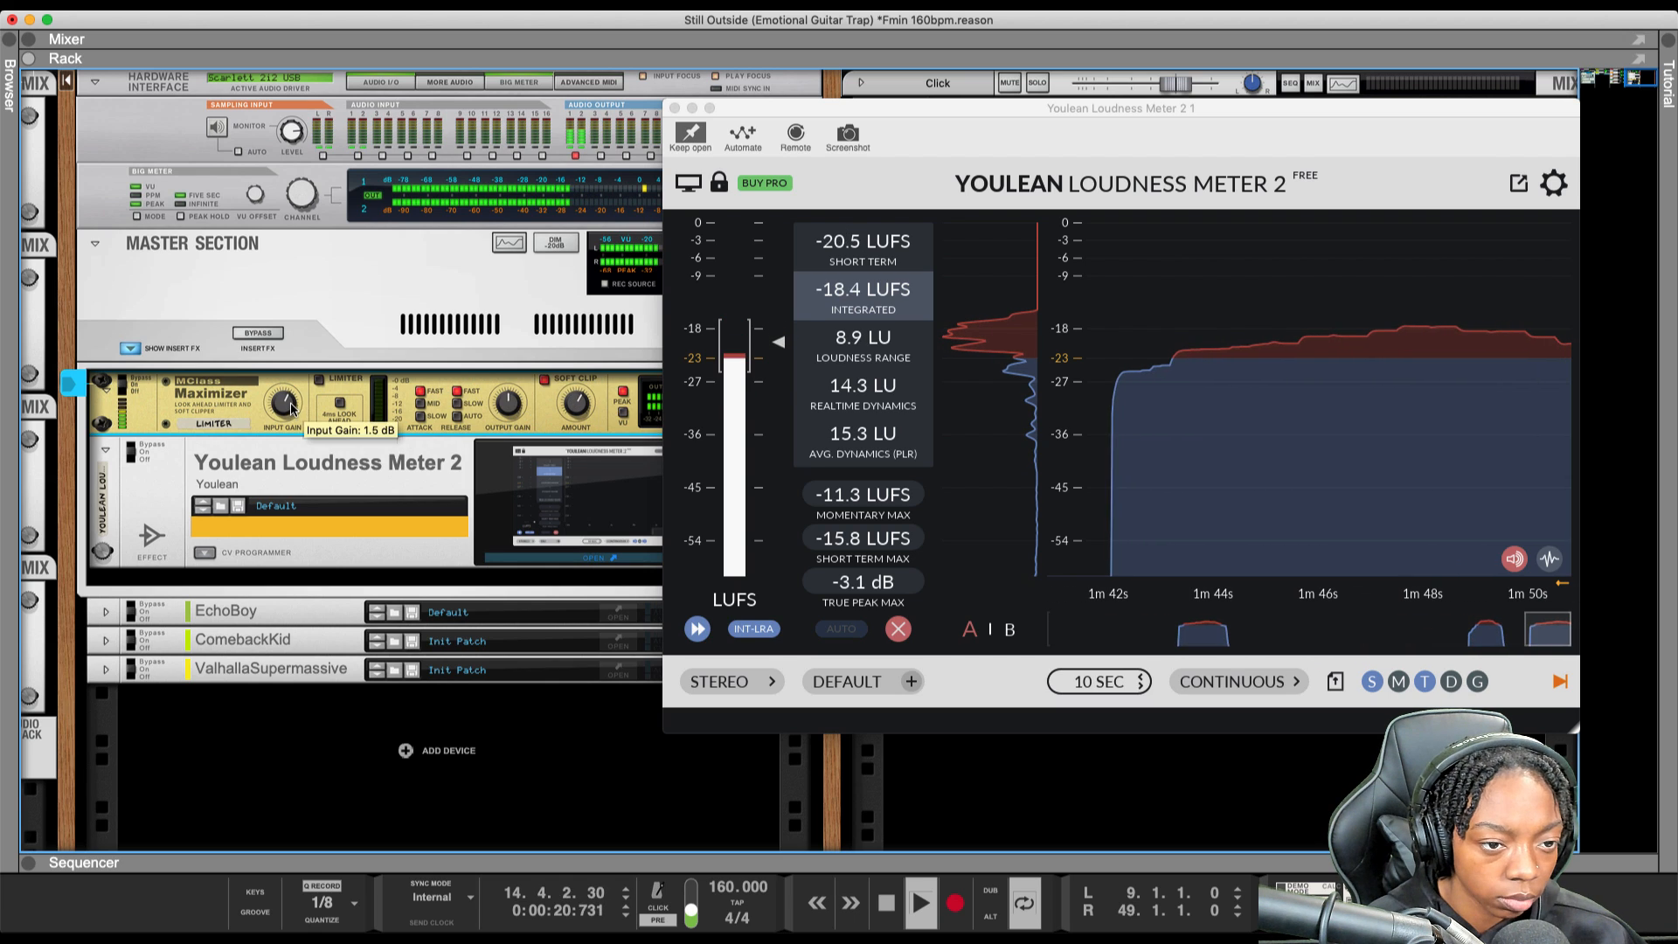
{"action": "scroll", "coordinate": [292, 407], "scroll_direction": "up", "scroll_amount": 5}
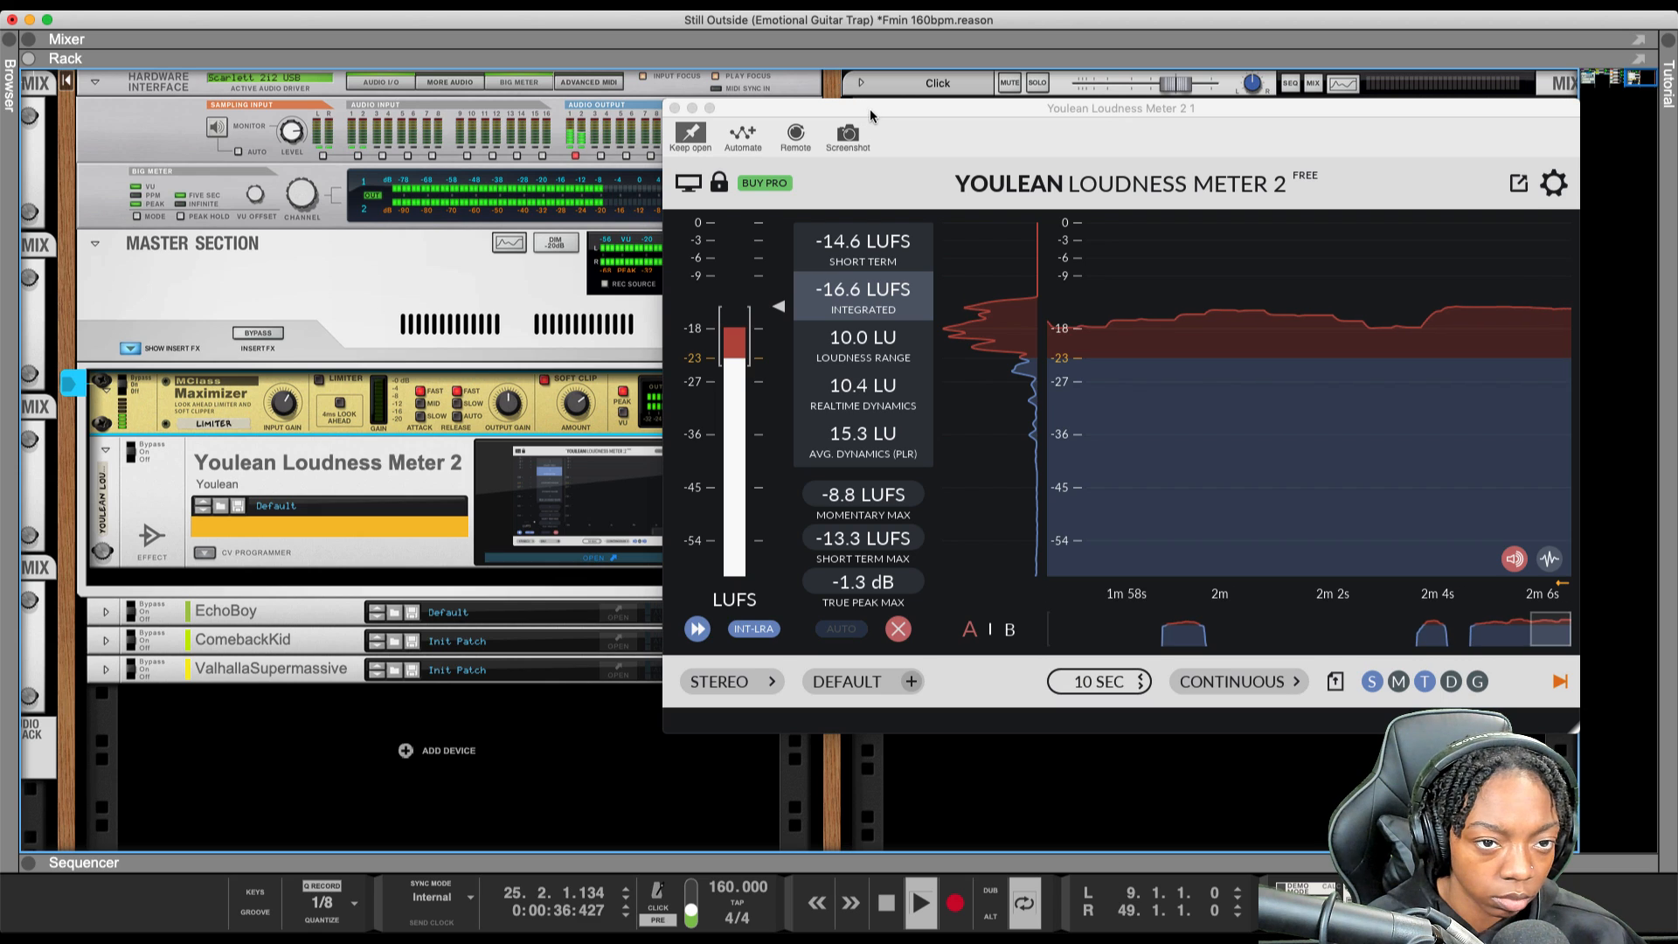
{"action": "left_click_drag", "start_coordinate": [868, 108], "coordinate": [688, 271]}
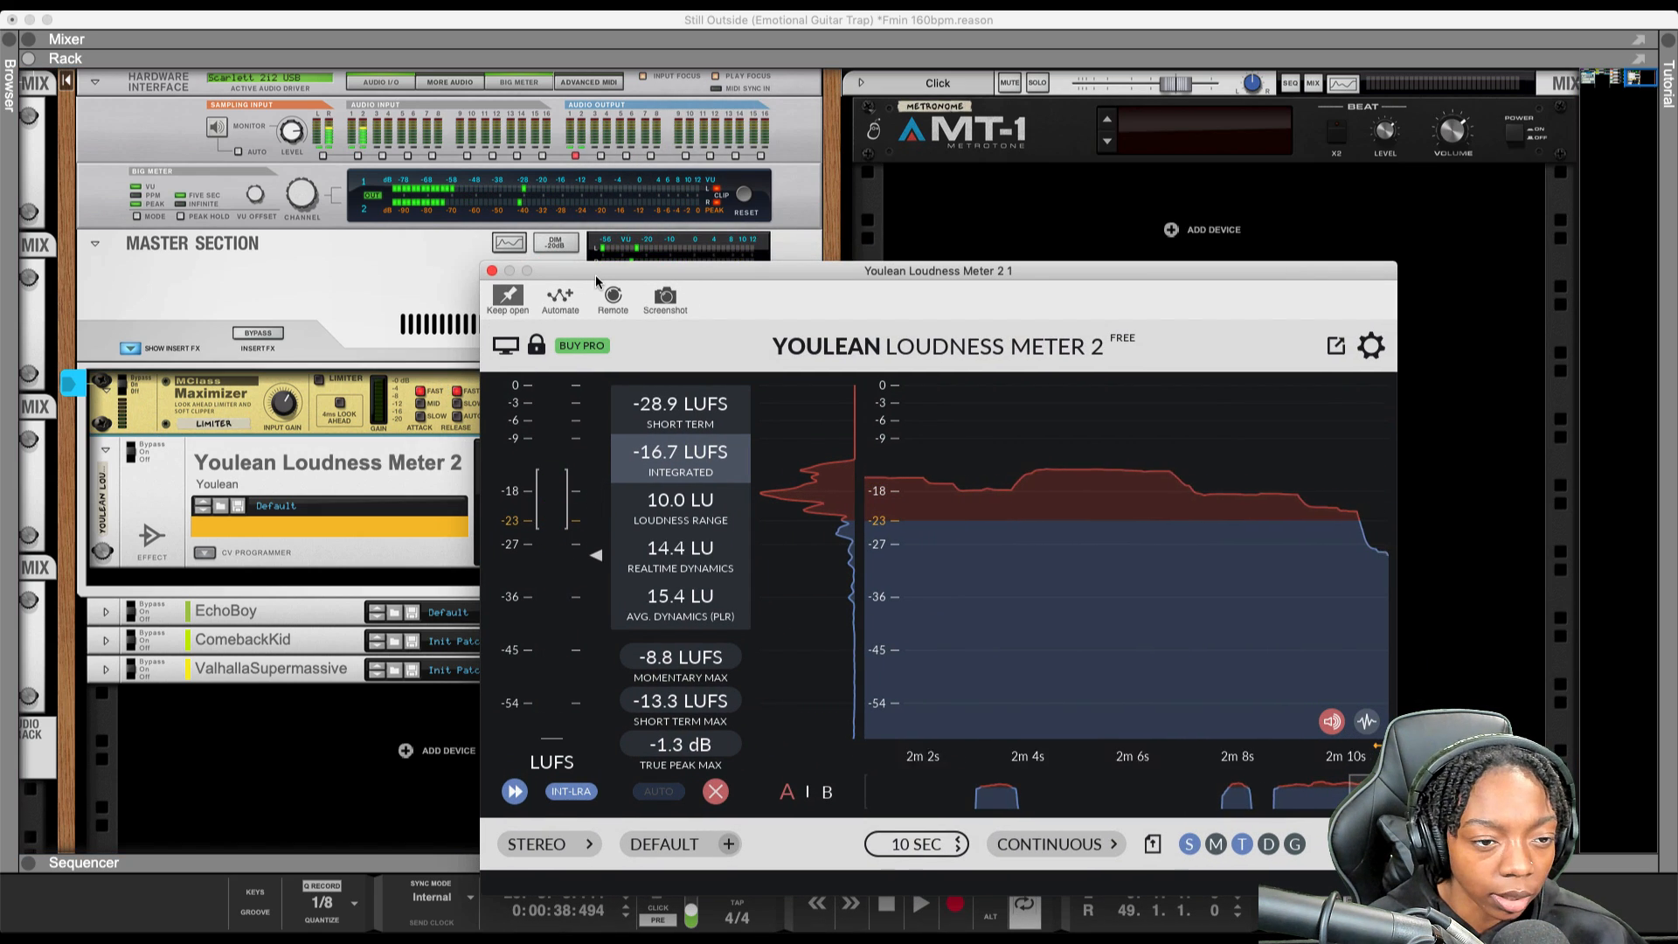
{"action": "left_click_drag", "start_coordinate": [595, 275], "coordinate": [689, 260]}
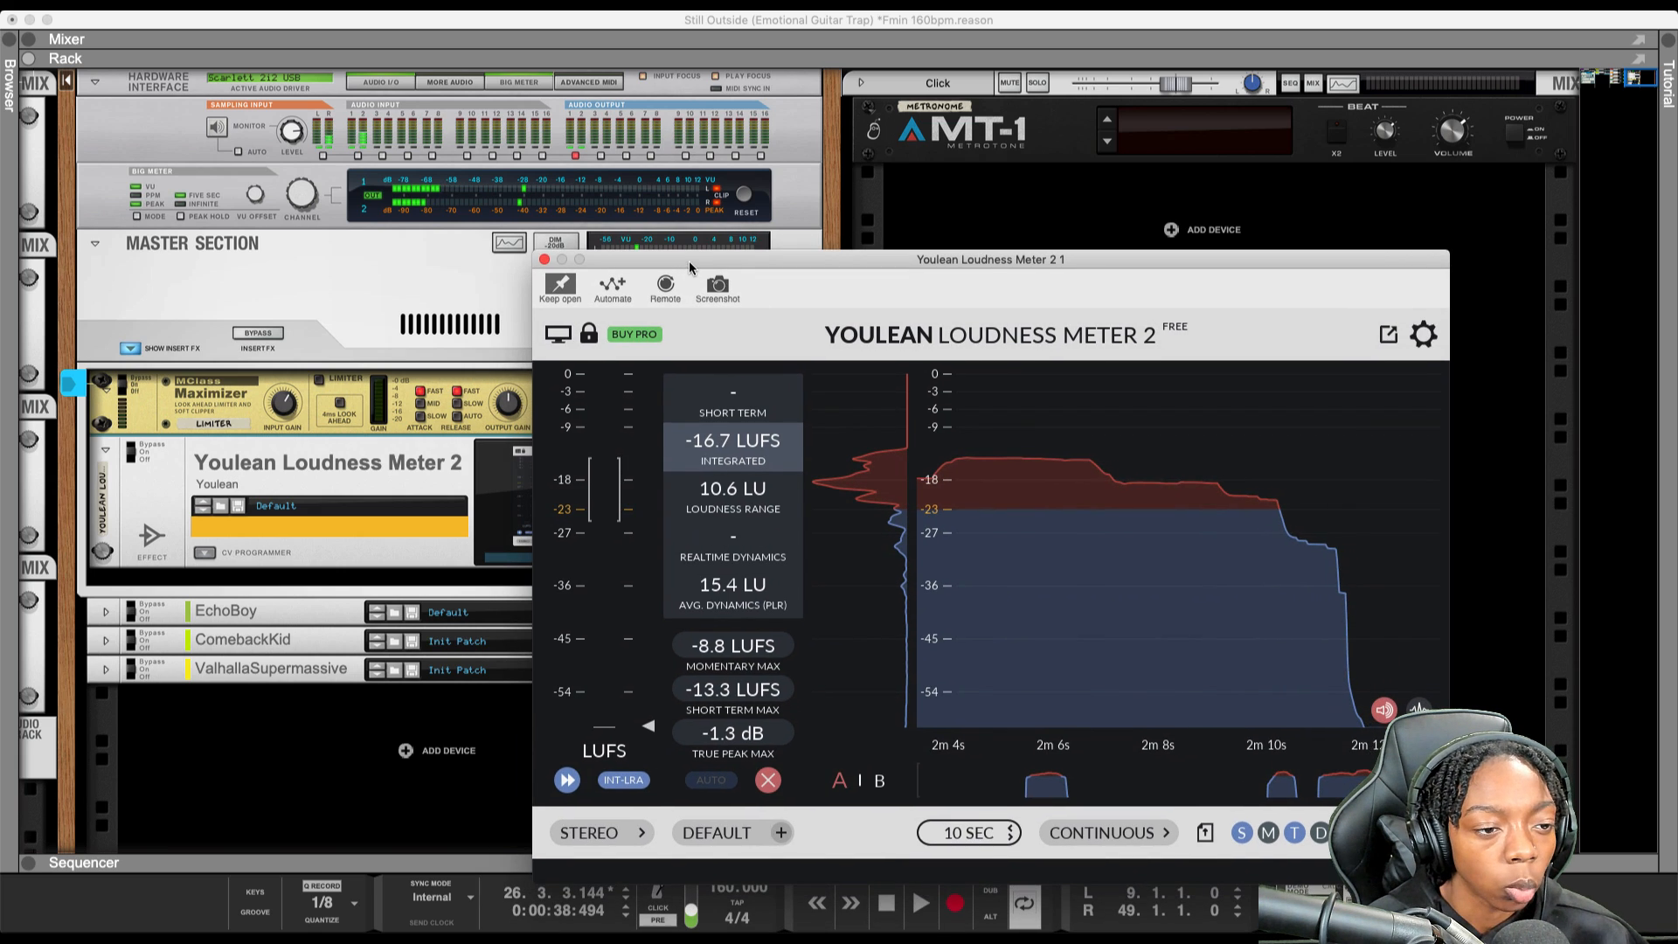
Enable the Maximizer's limiter and 4 ms look-ahead, and play the song while raising the input gain to measure loudness
{"action": "left_click", "coordinate": [322, 382]}
{"action": "left_click", "coordinate": [342, 406]}
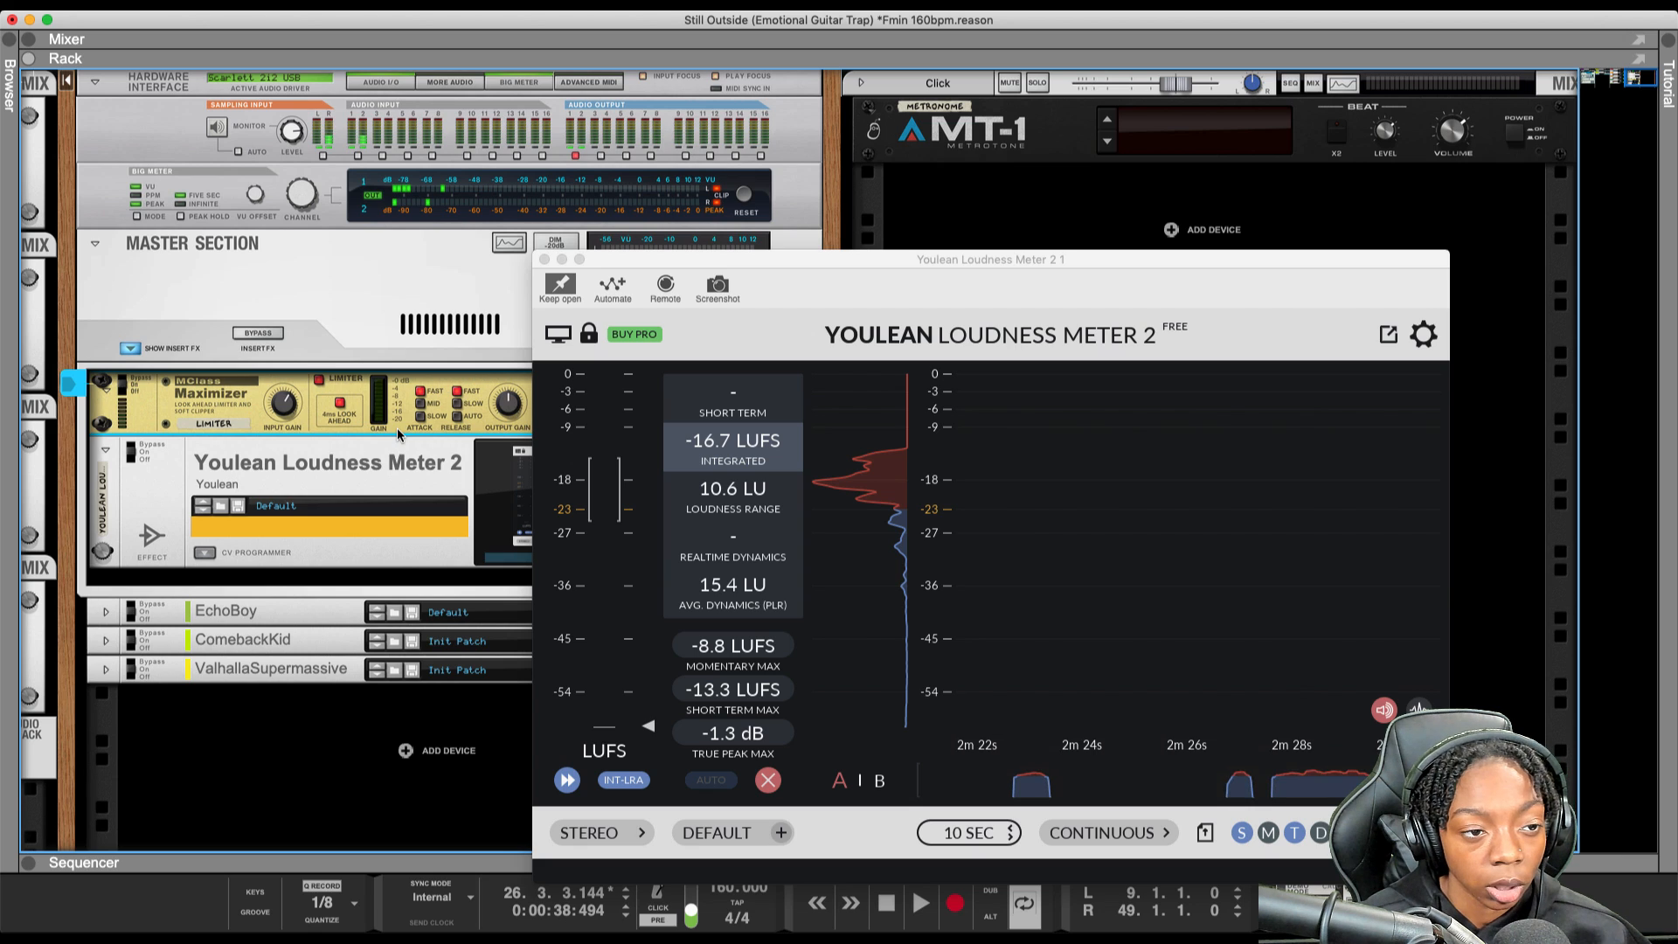
{"action": "key", "text": "space"}
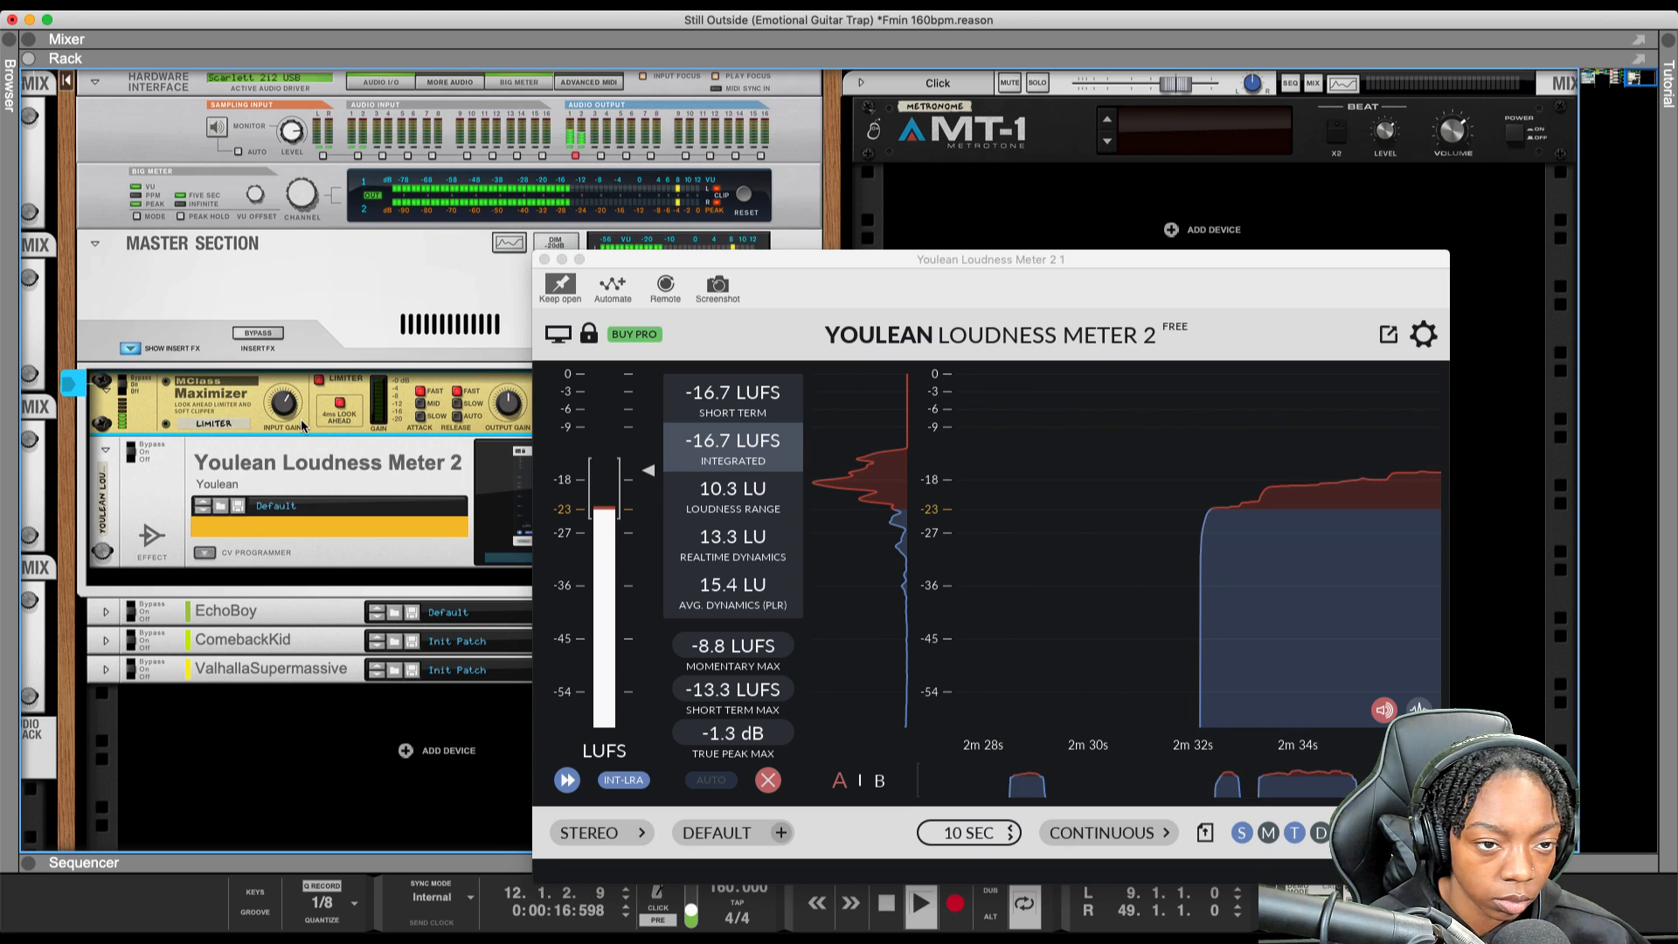
{"action": "left_click", "coordinate": [737, 205]}
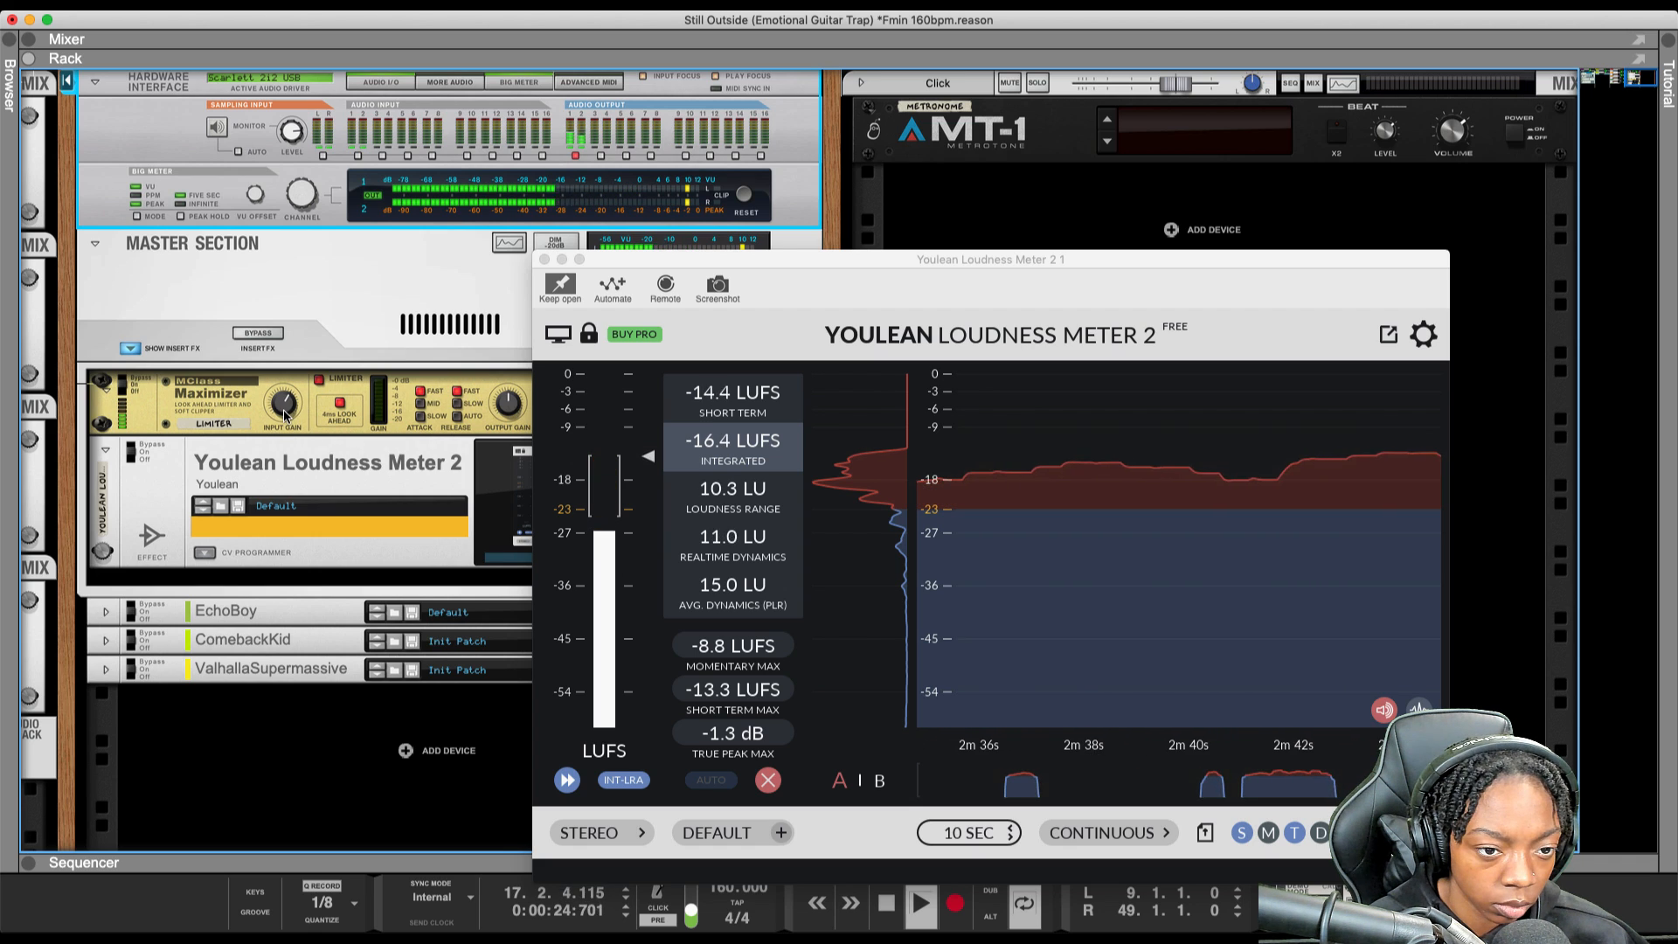
{"action": "mouse_move", "coordinate": [284, 416]}
{"action": "left_click_drag", "start_coordinate": [285, 416], "coordinate": [285, 414]}
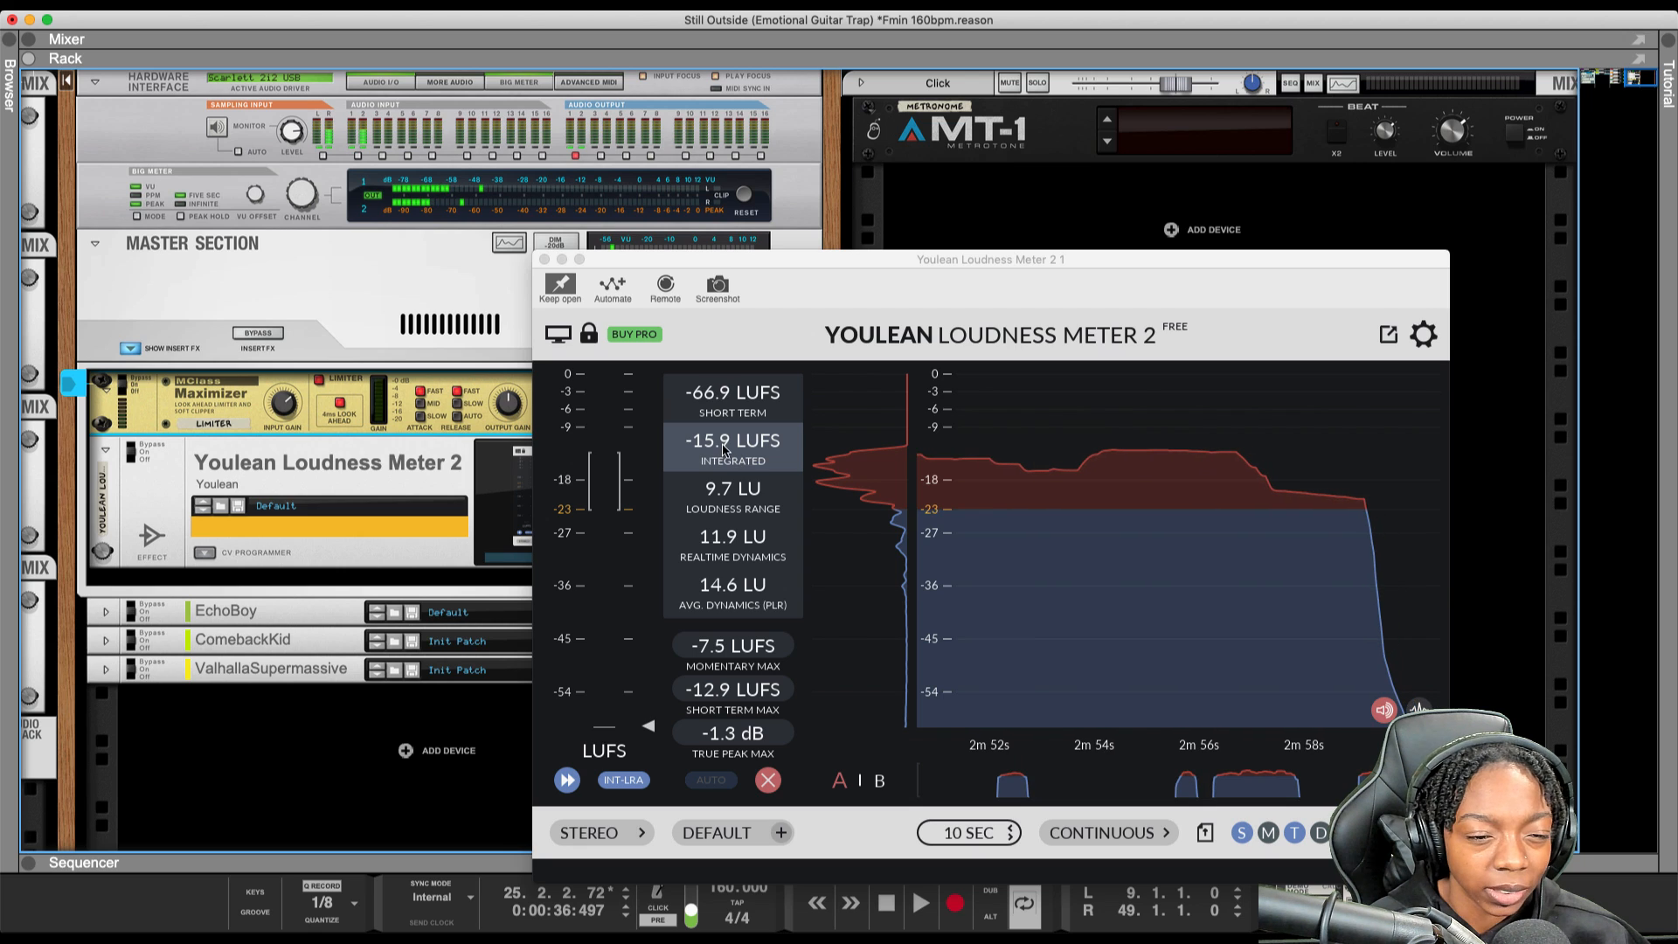
Reset the Youlean Loudness Meter 2 measurement and return the song position to the left locator at bar 9
{"action": "left_click", "coordinate": [766, 781]}
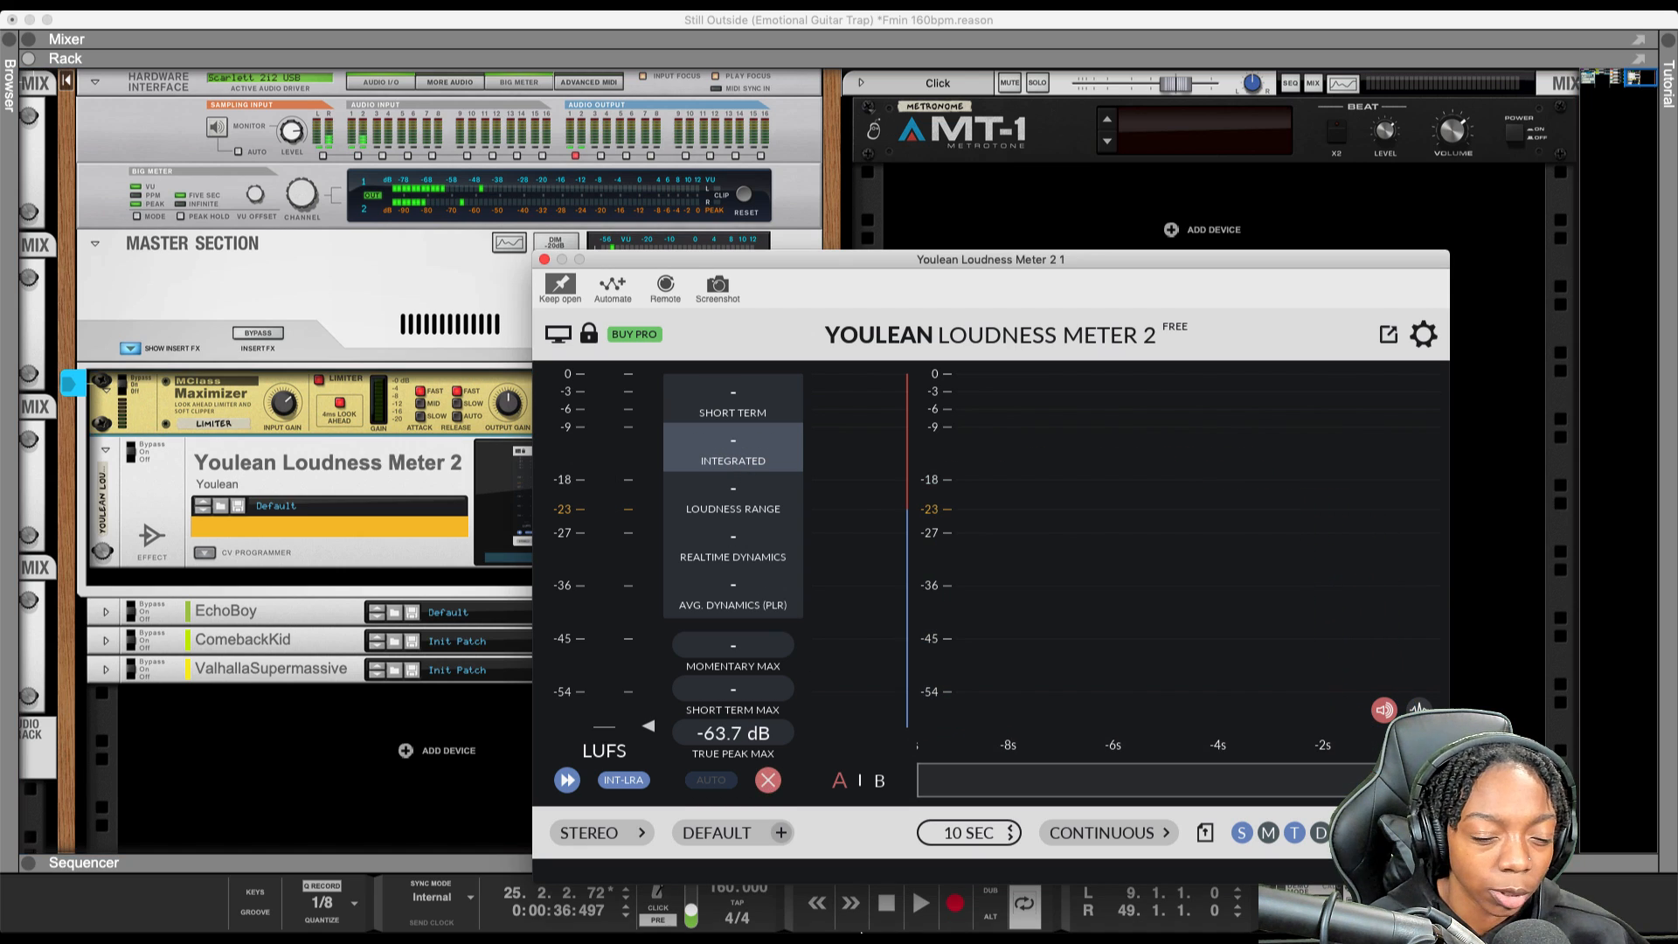
{"action": "left_click", "coordinate": [888, 913]}
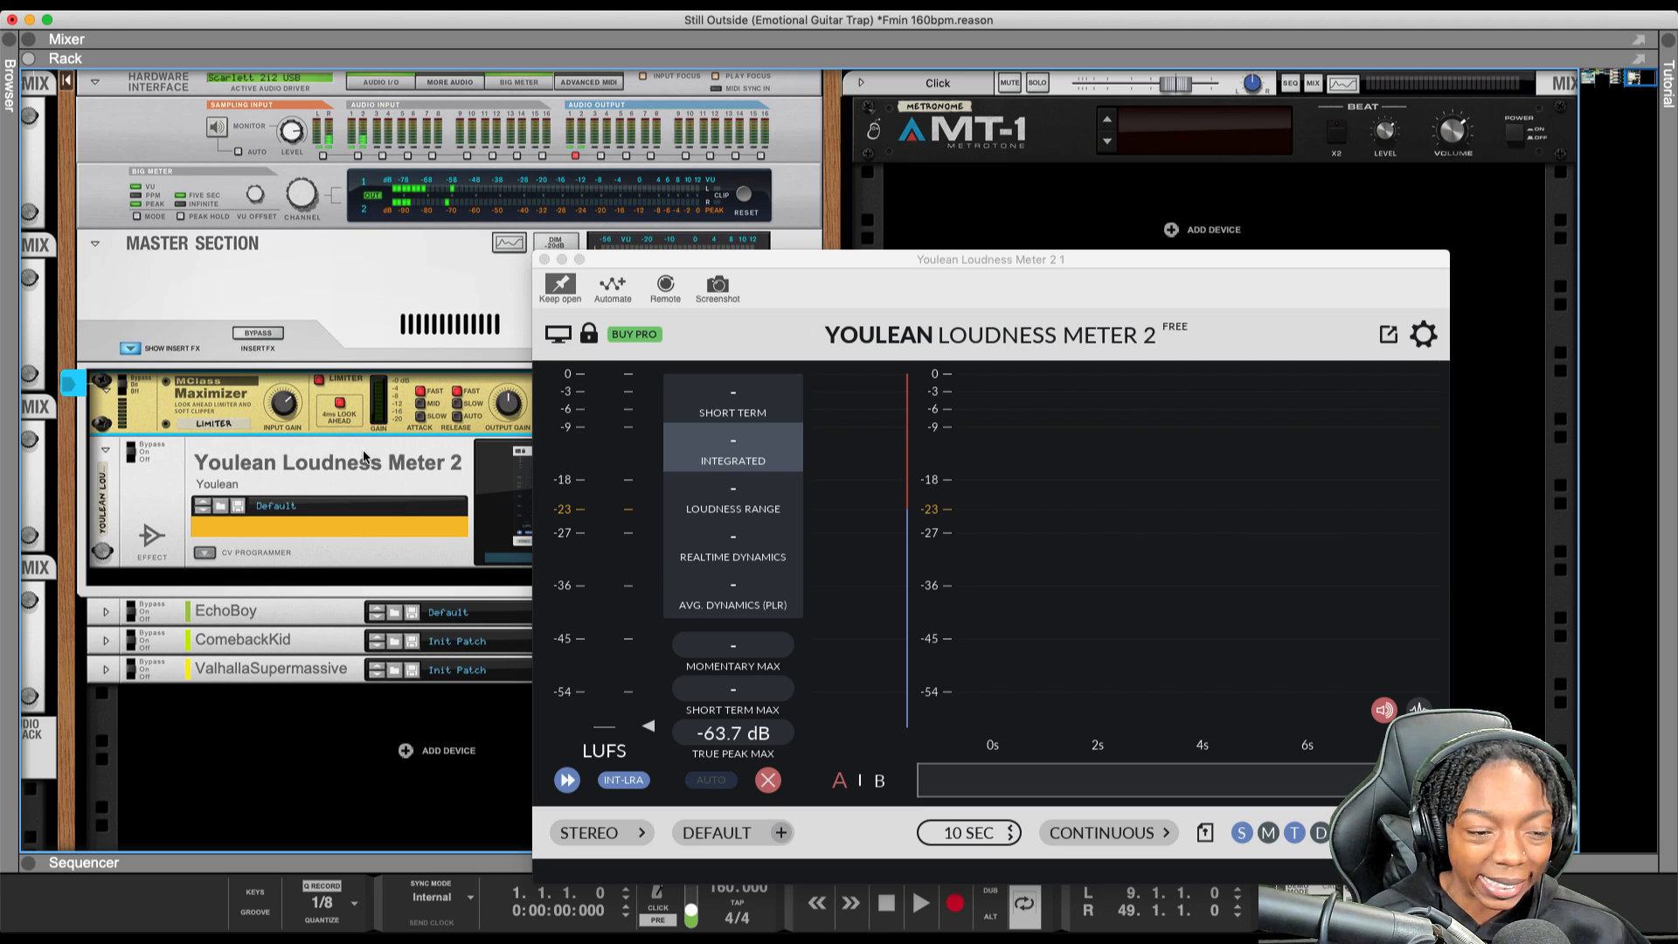
{"action": "key", "text": "KP_1"}
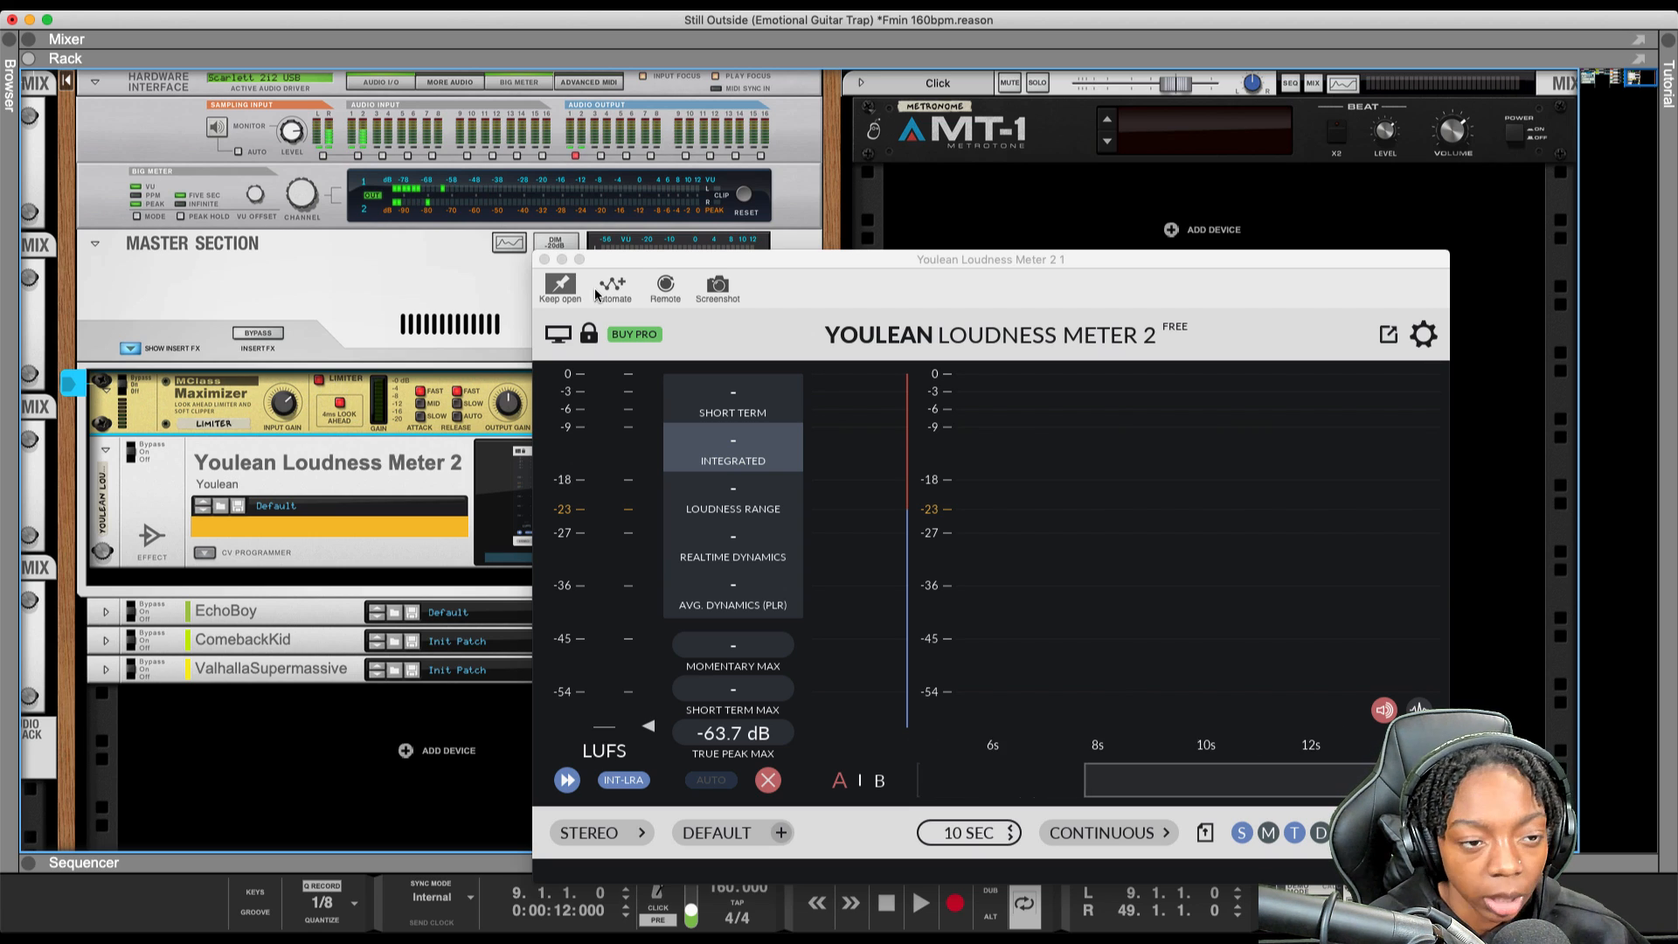
Close the loudness meter window and add an MClass Equalizer above the Maximizer in the Master Section's insert effects
{"action": "left_click_drag", "start_coordinate": [641, 261], "coordinate": [734, 238]}
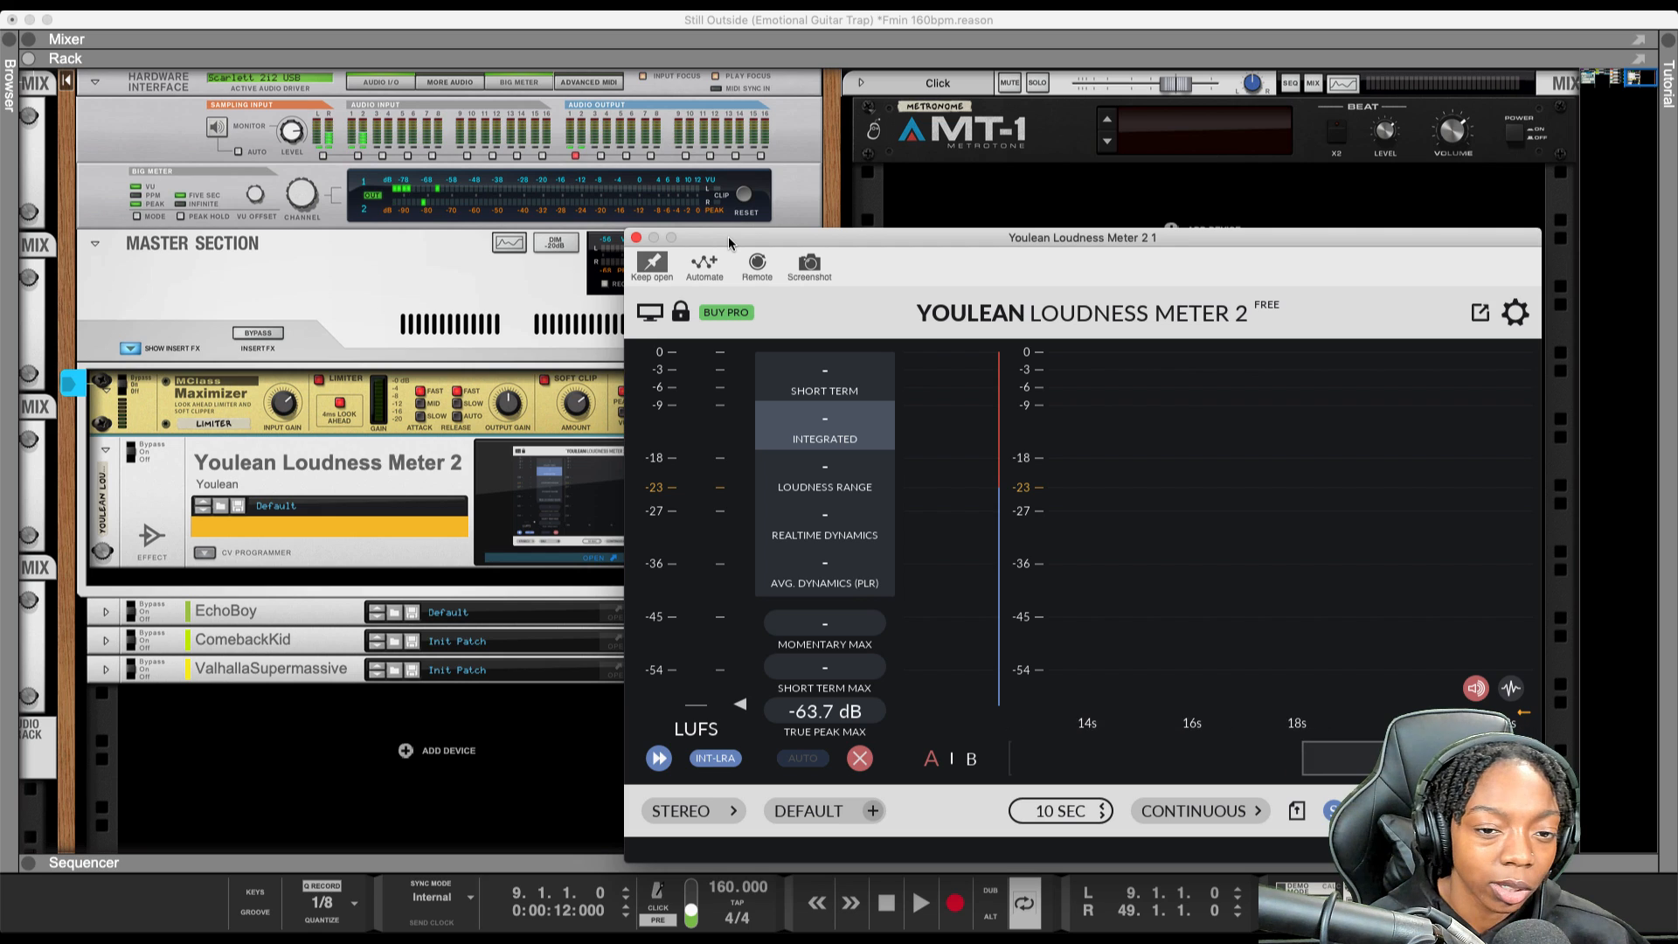
{"action": "left_click", "coordinate": [636, 239]}
{"action": "left_click", "coordinate": [62, 180]}
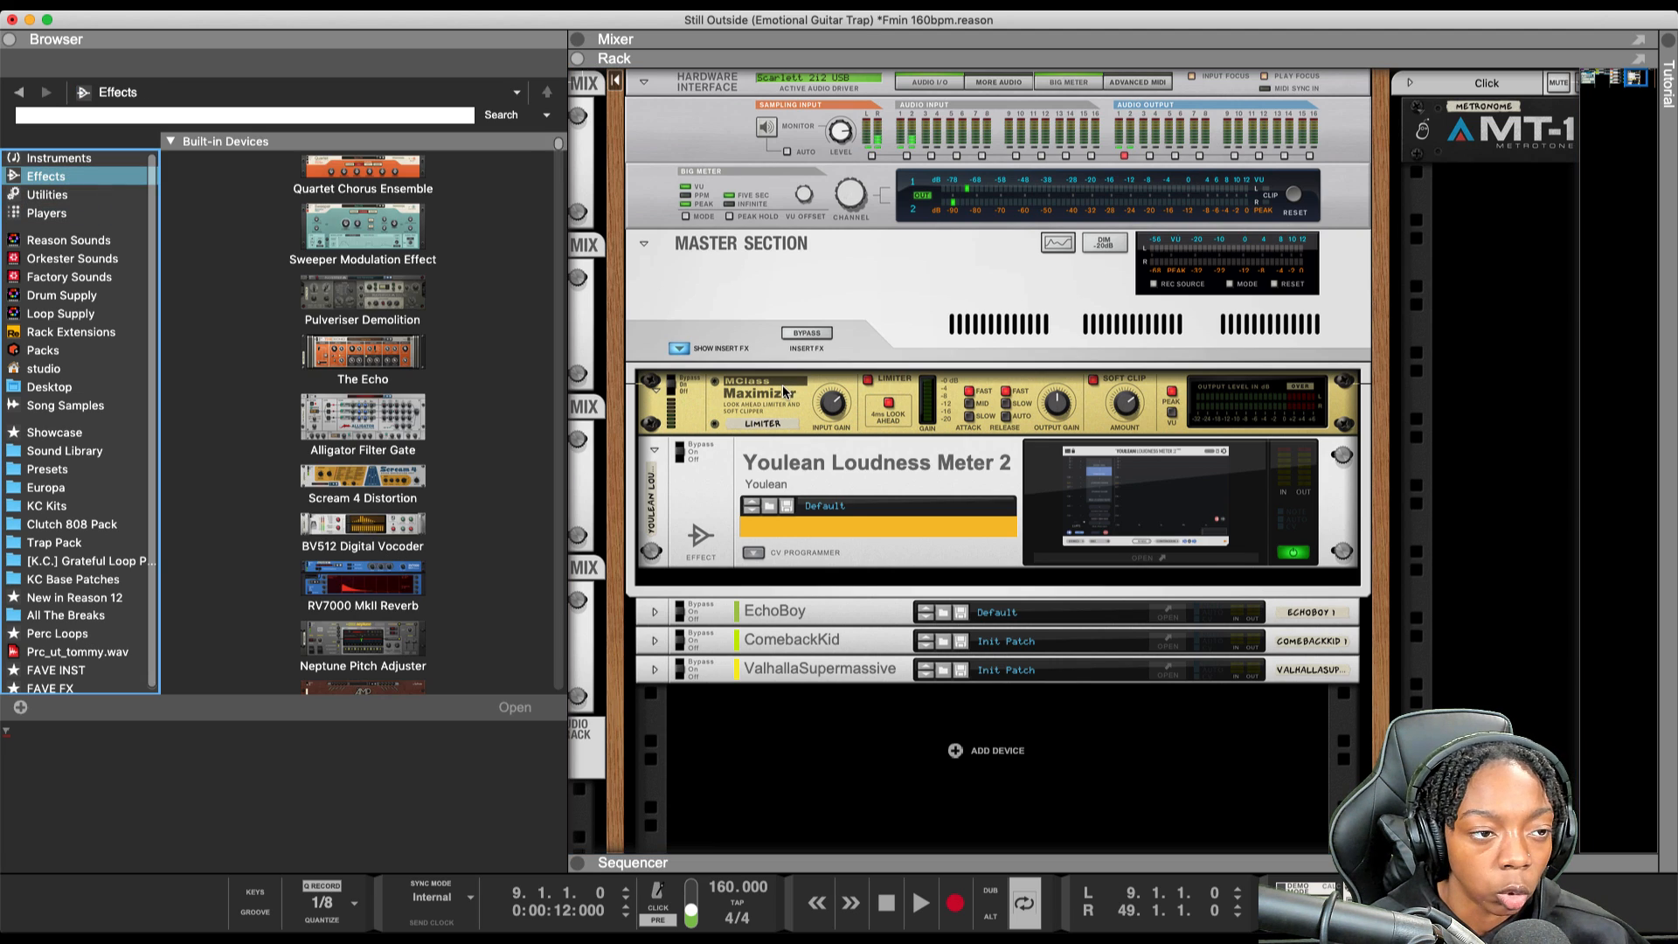
{"action": "scroll", "coordinate": [414, 431], "scroll_direction": "down", "scroll_amount": 8}
{"action": "scroll", "coordinate": [411, 436], "scroll_direction": "down", "scroll_amount": 3}
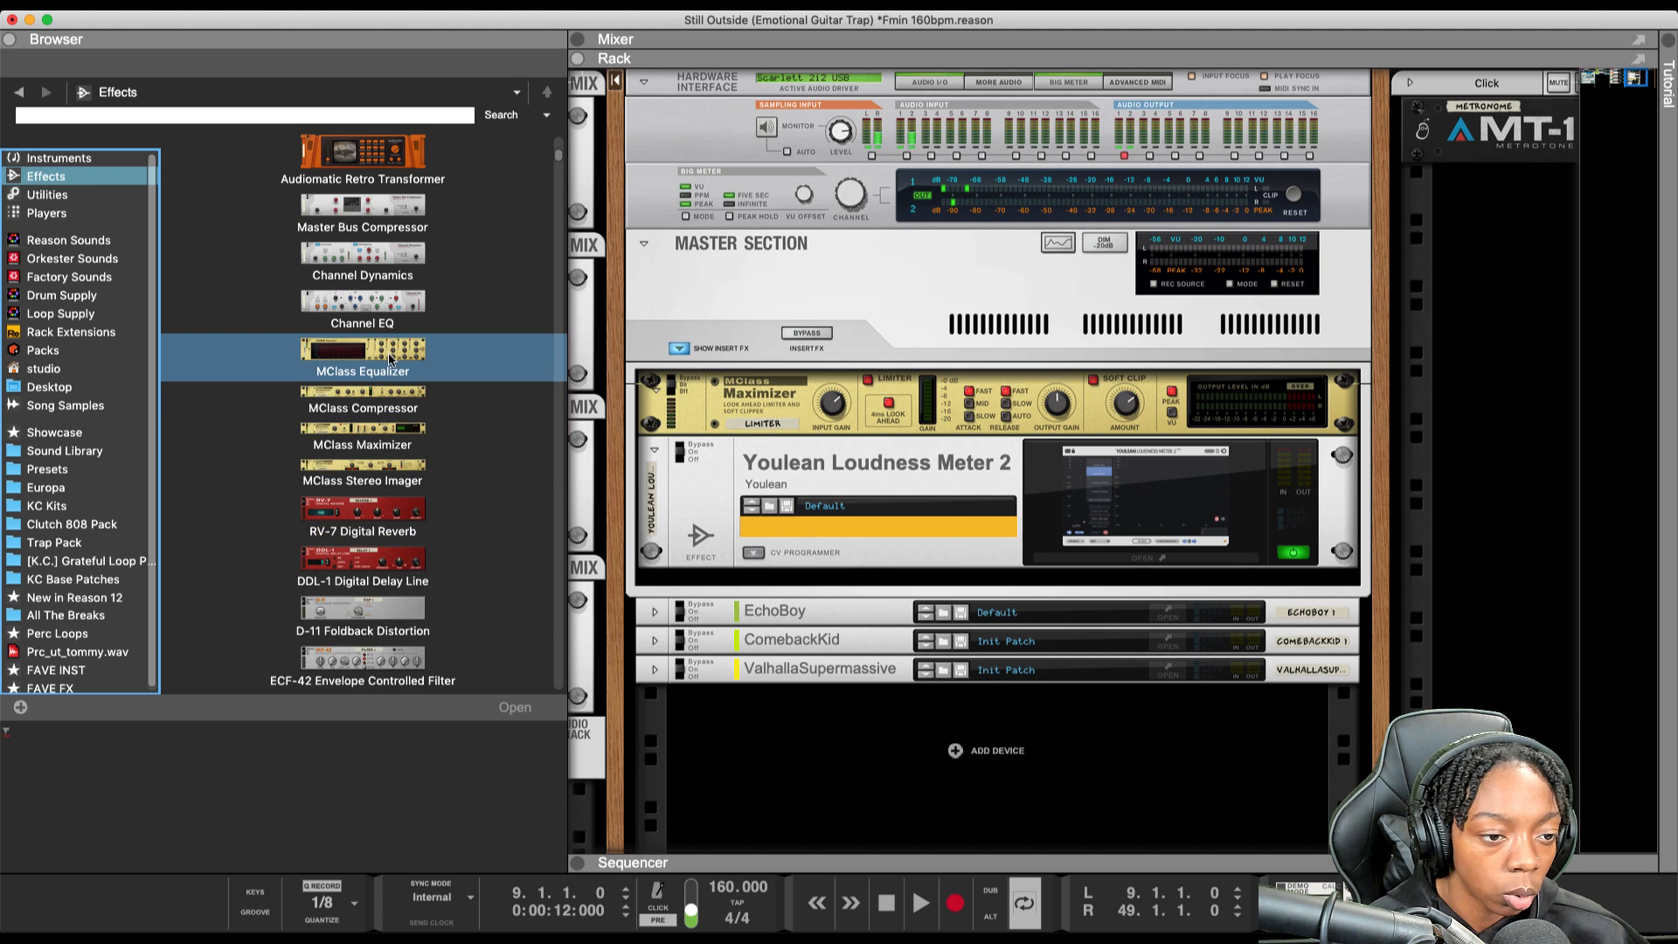
{"action": "left_click_drag", "start_coordinate": [342, 358], "coordinate": [826, 374]}
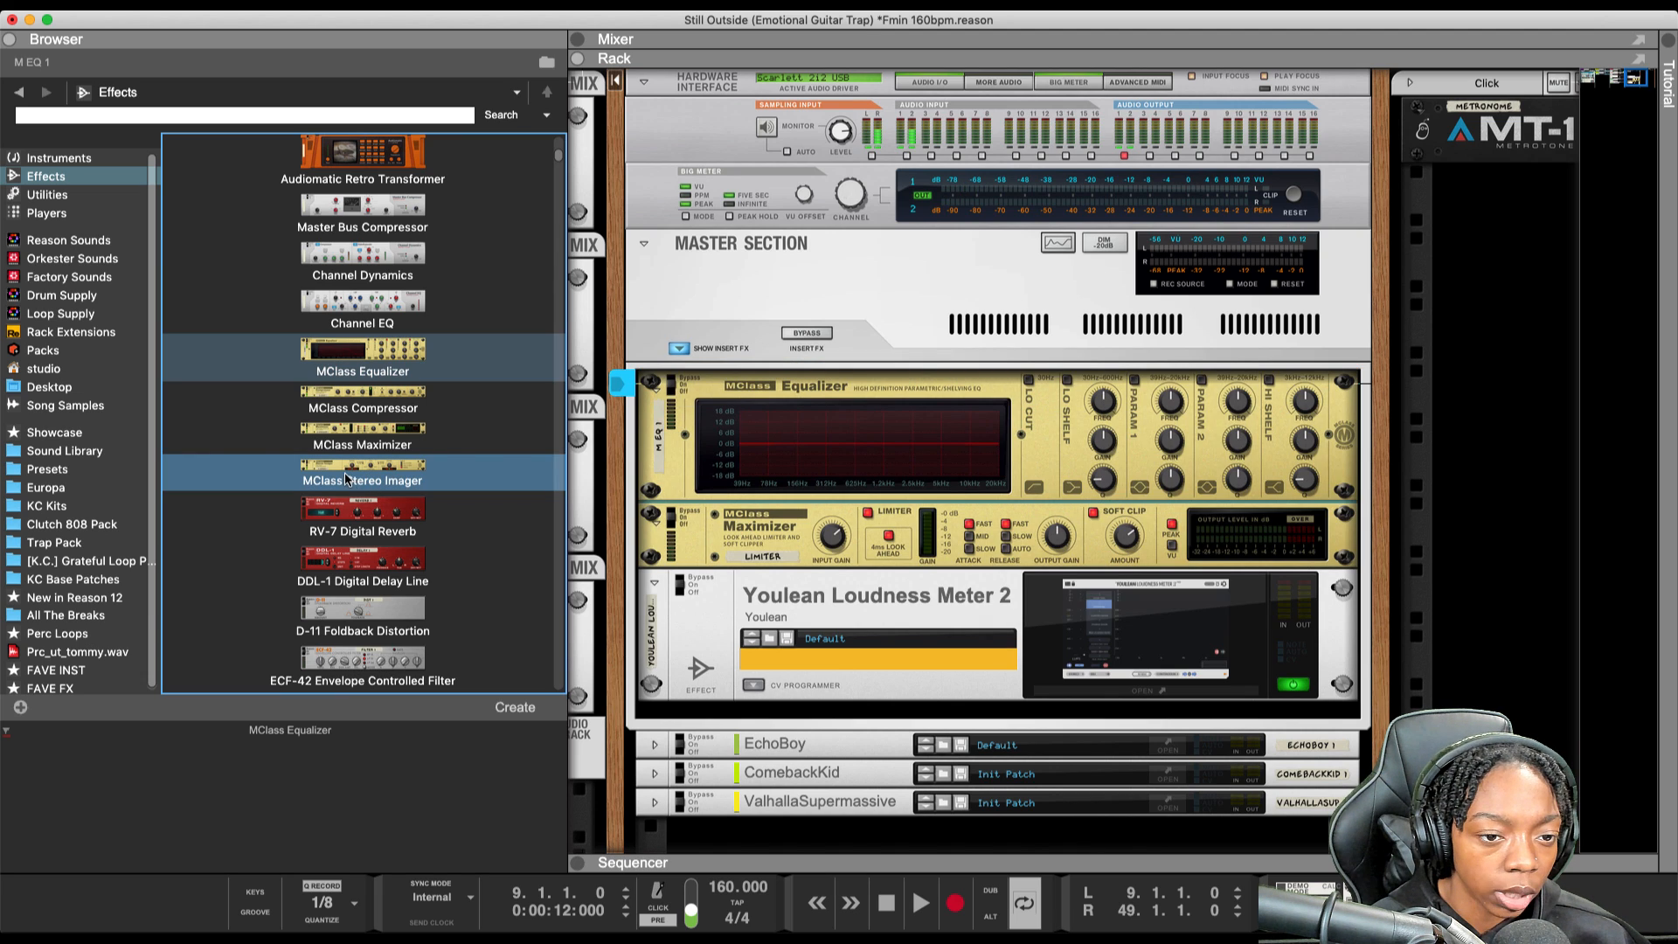
Add an MClass Stereo Imager above the Maximizer, replace the MClass Equalizer with a Channel EQ, and close the device browser
{"action": "left_click_drag", "start_coordinate": [346, 478], "coordinate": [724, 499]}
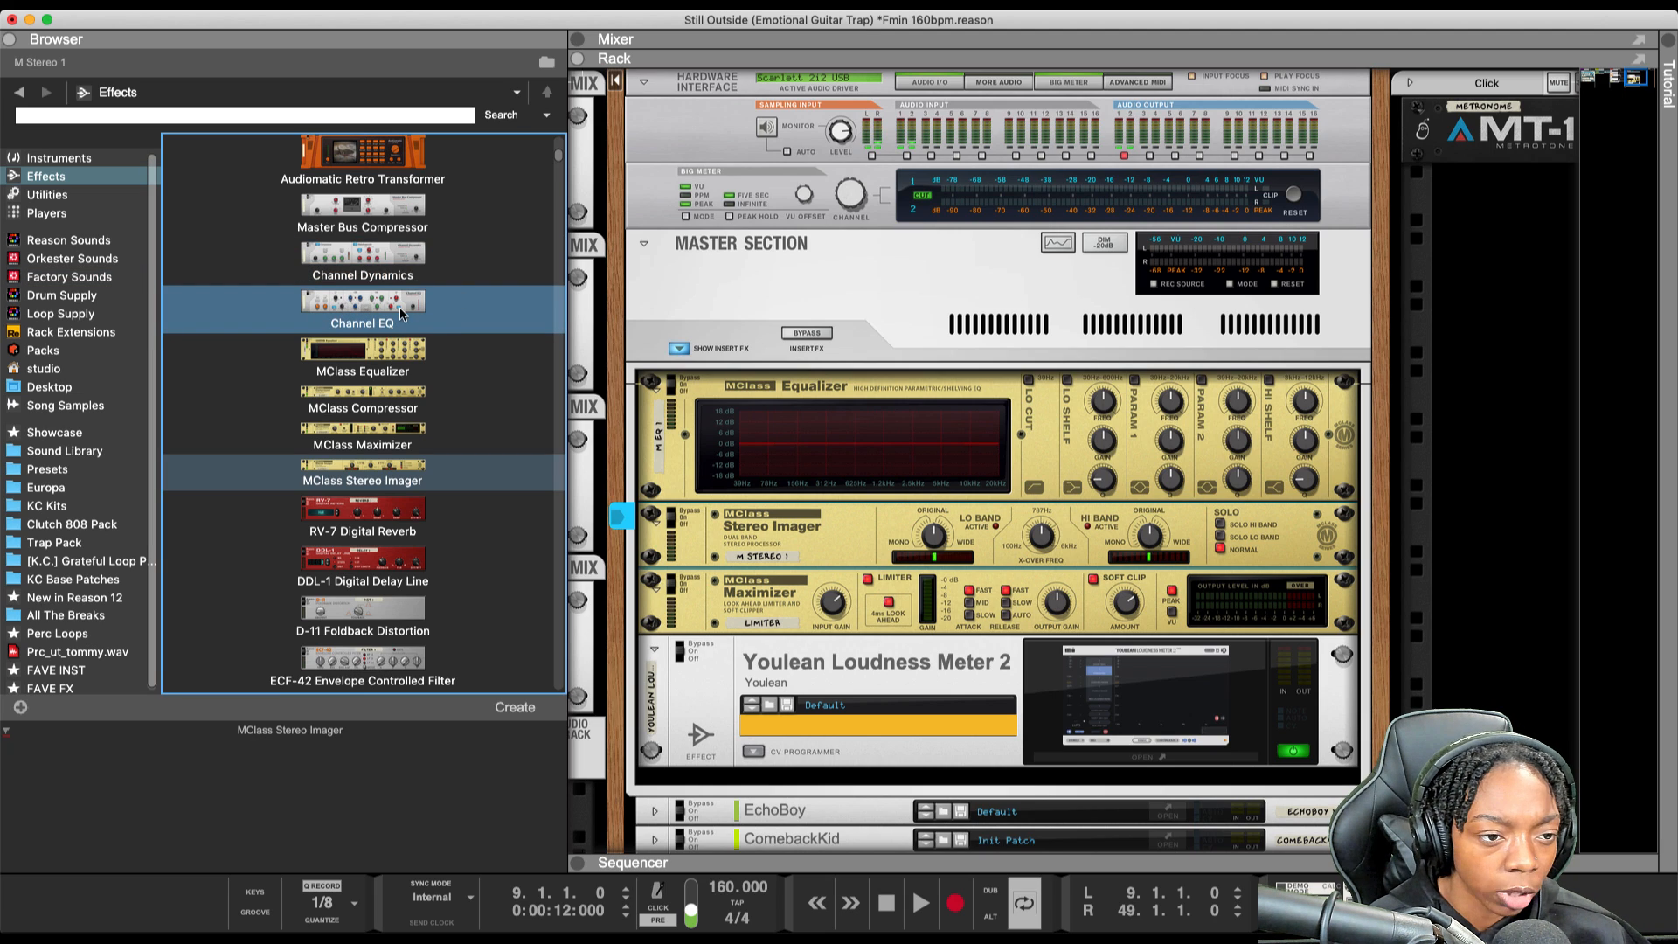
{"action": "left_click_drag", "start_coordinate": [380, 313], "coordinate": [780, 404]}
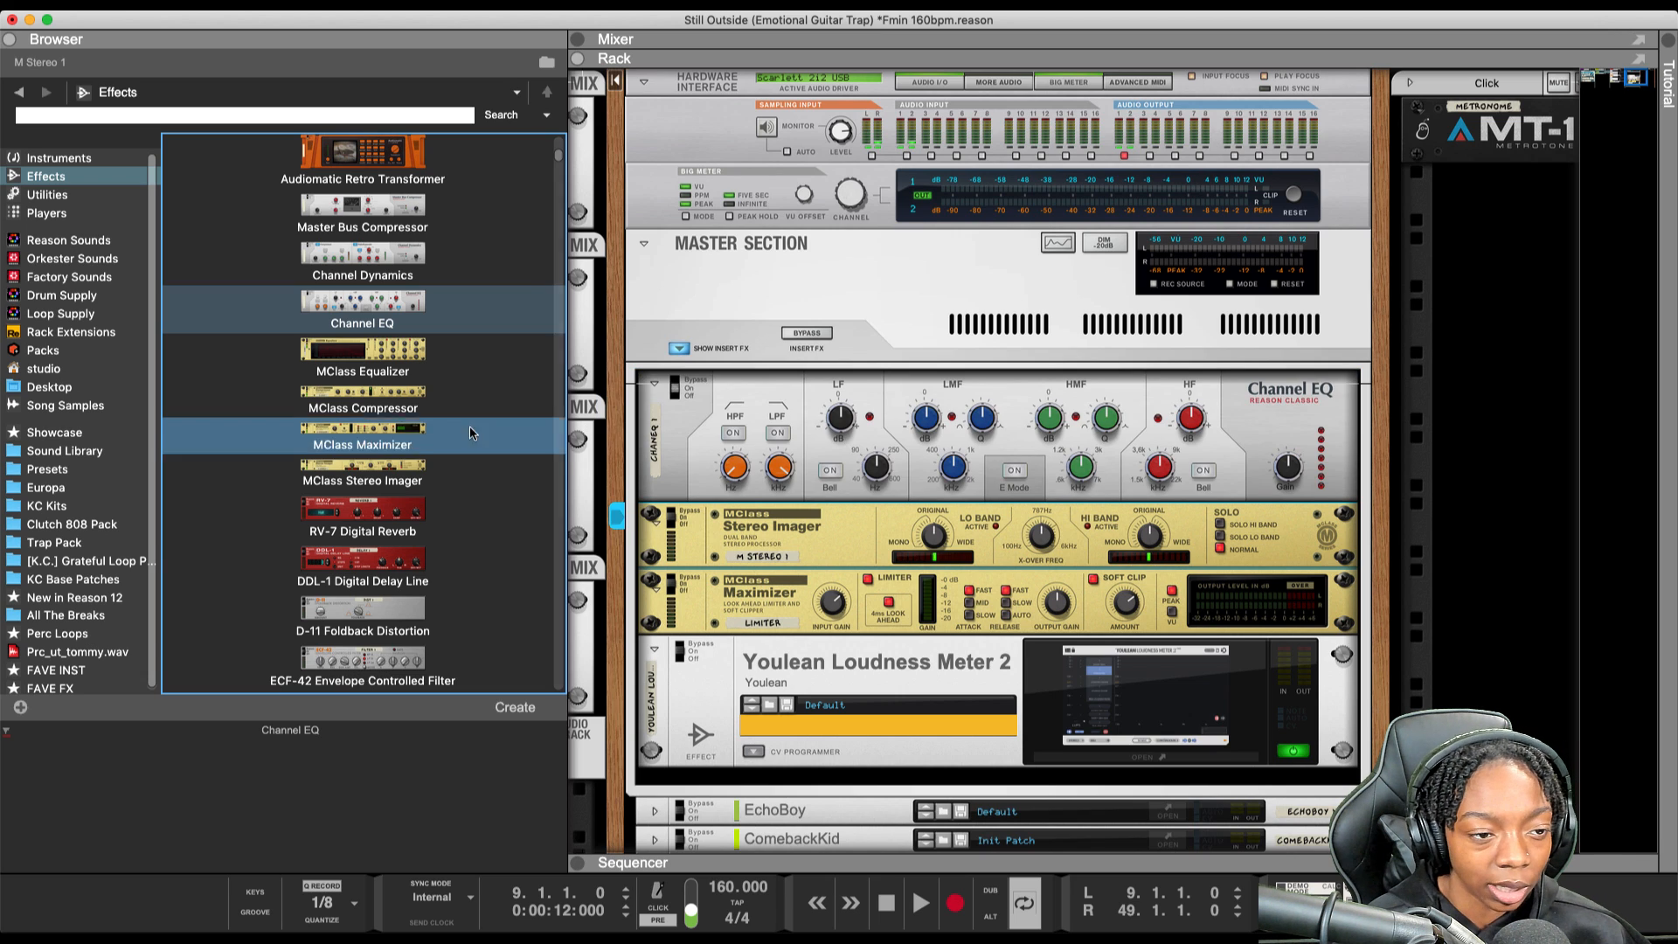
{"action": "left_click", "coordinate": [9, 39]}
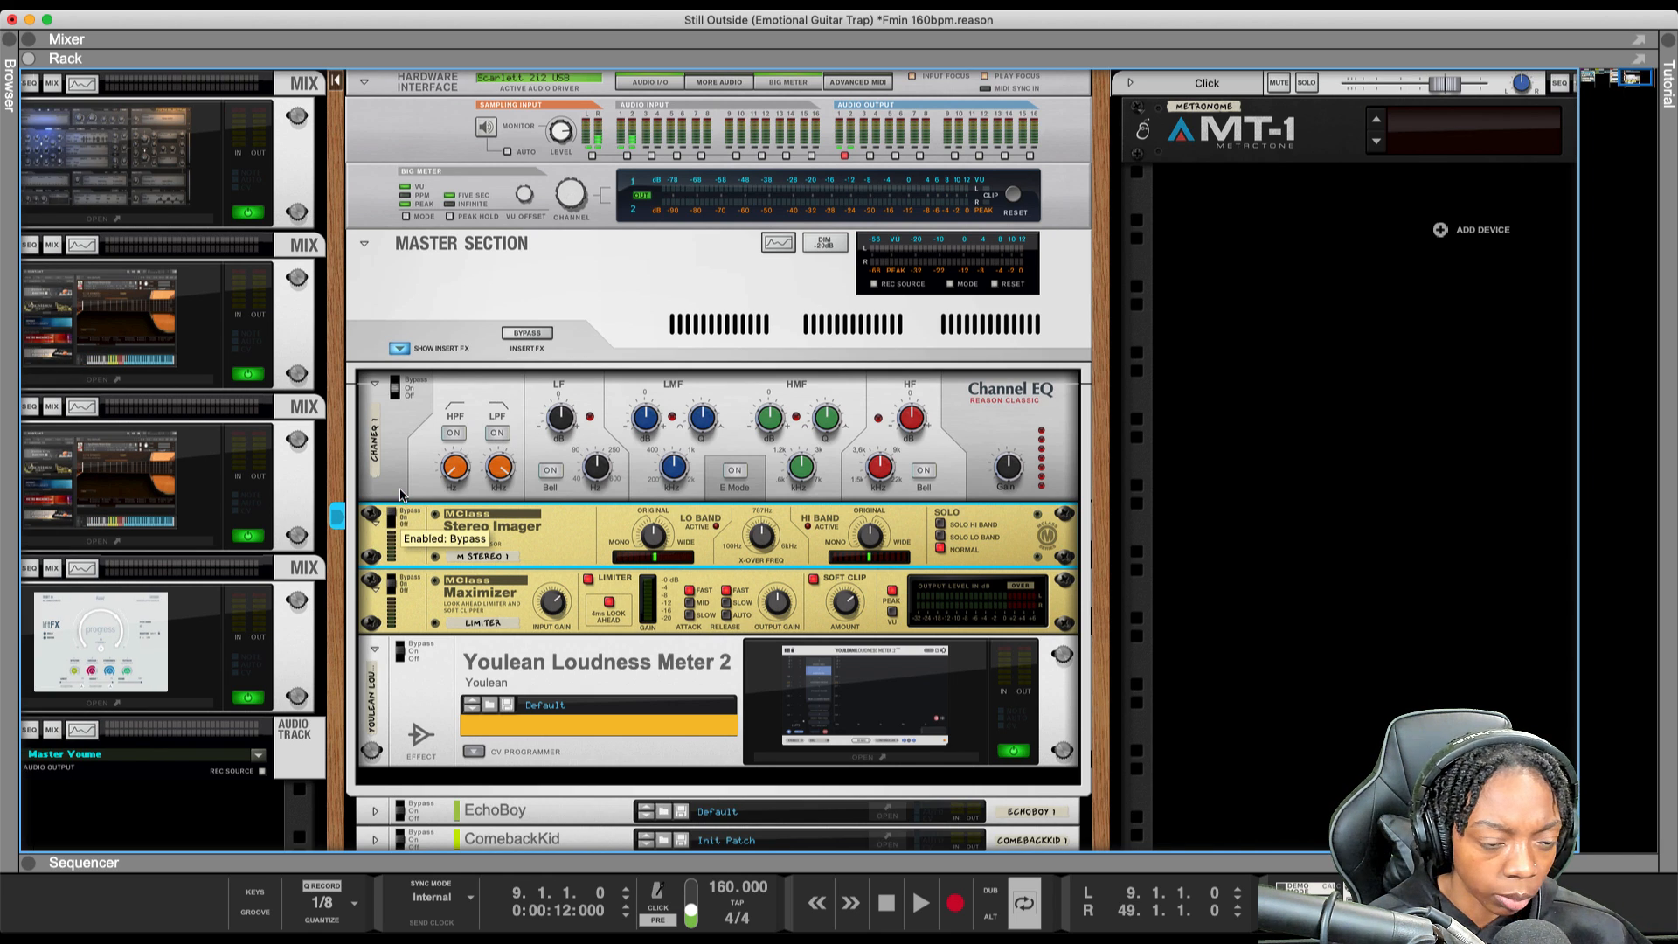
Rename the Channel EQ device to EQ and turn on its high-pass filter
{"action": "left_click", "coordinate": [399, 444]}
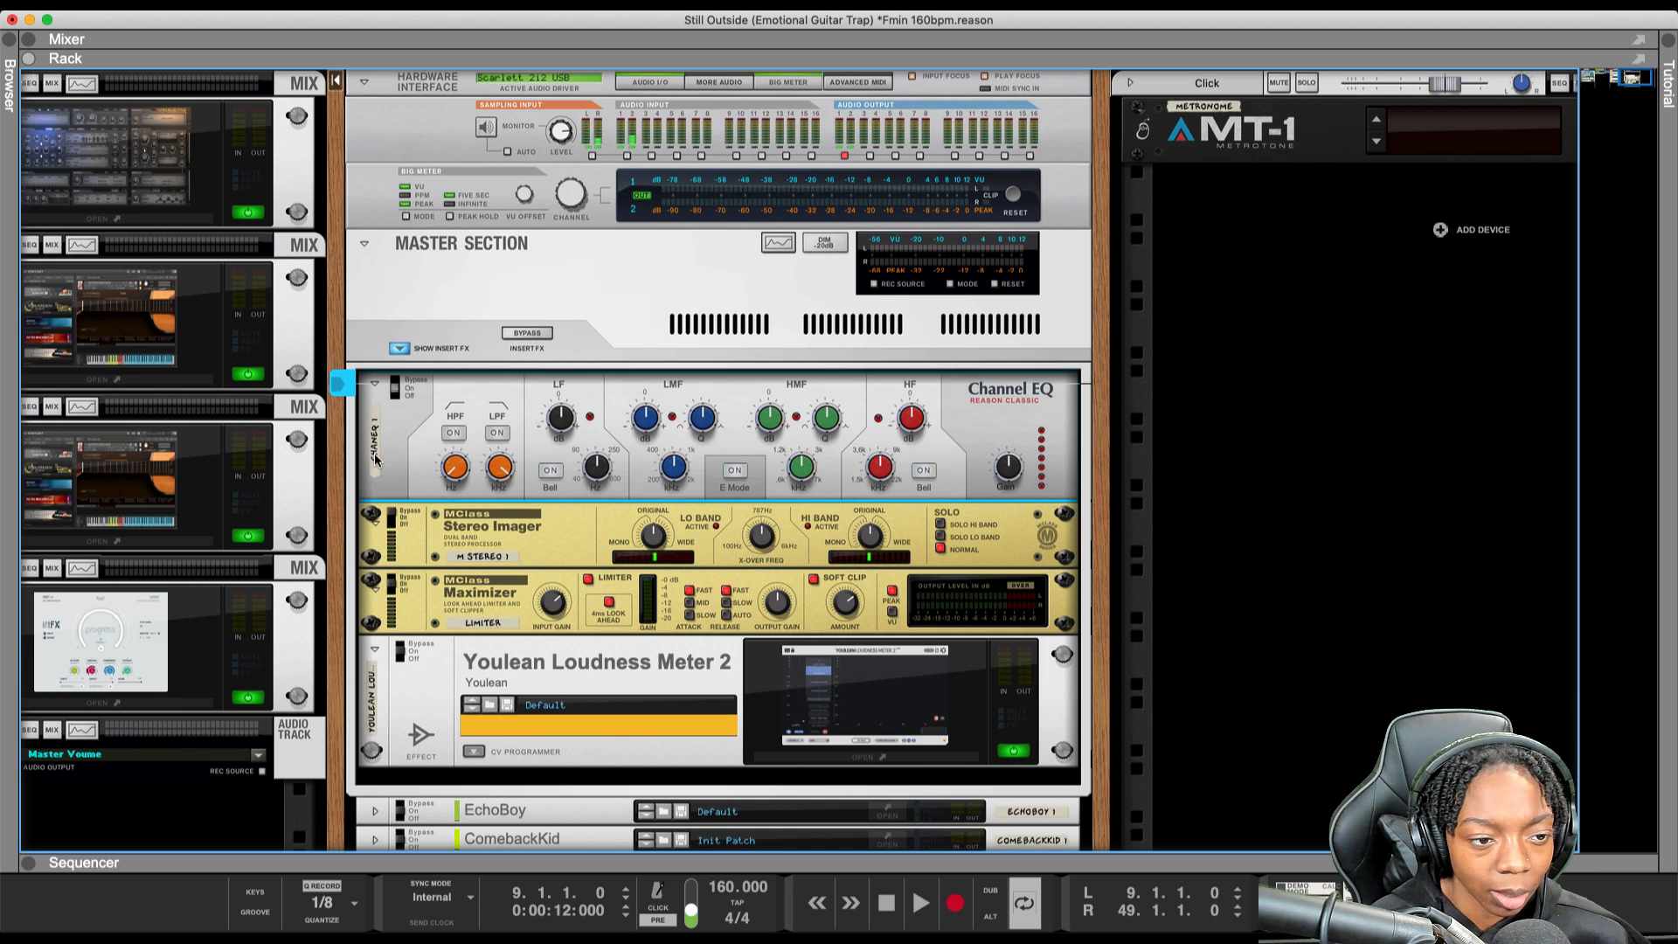
{"action": "left_click", "coordinate": [453, 433]}
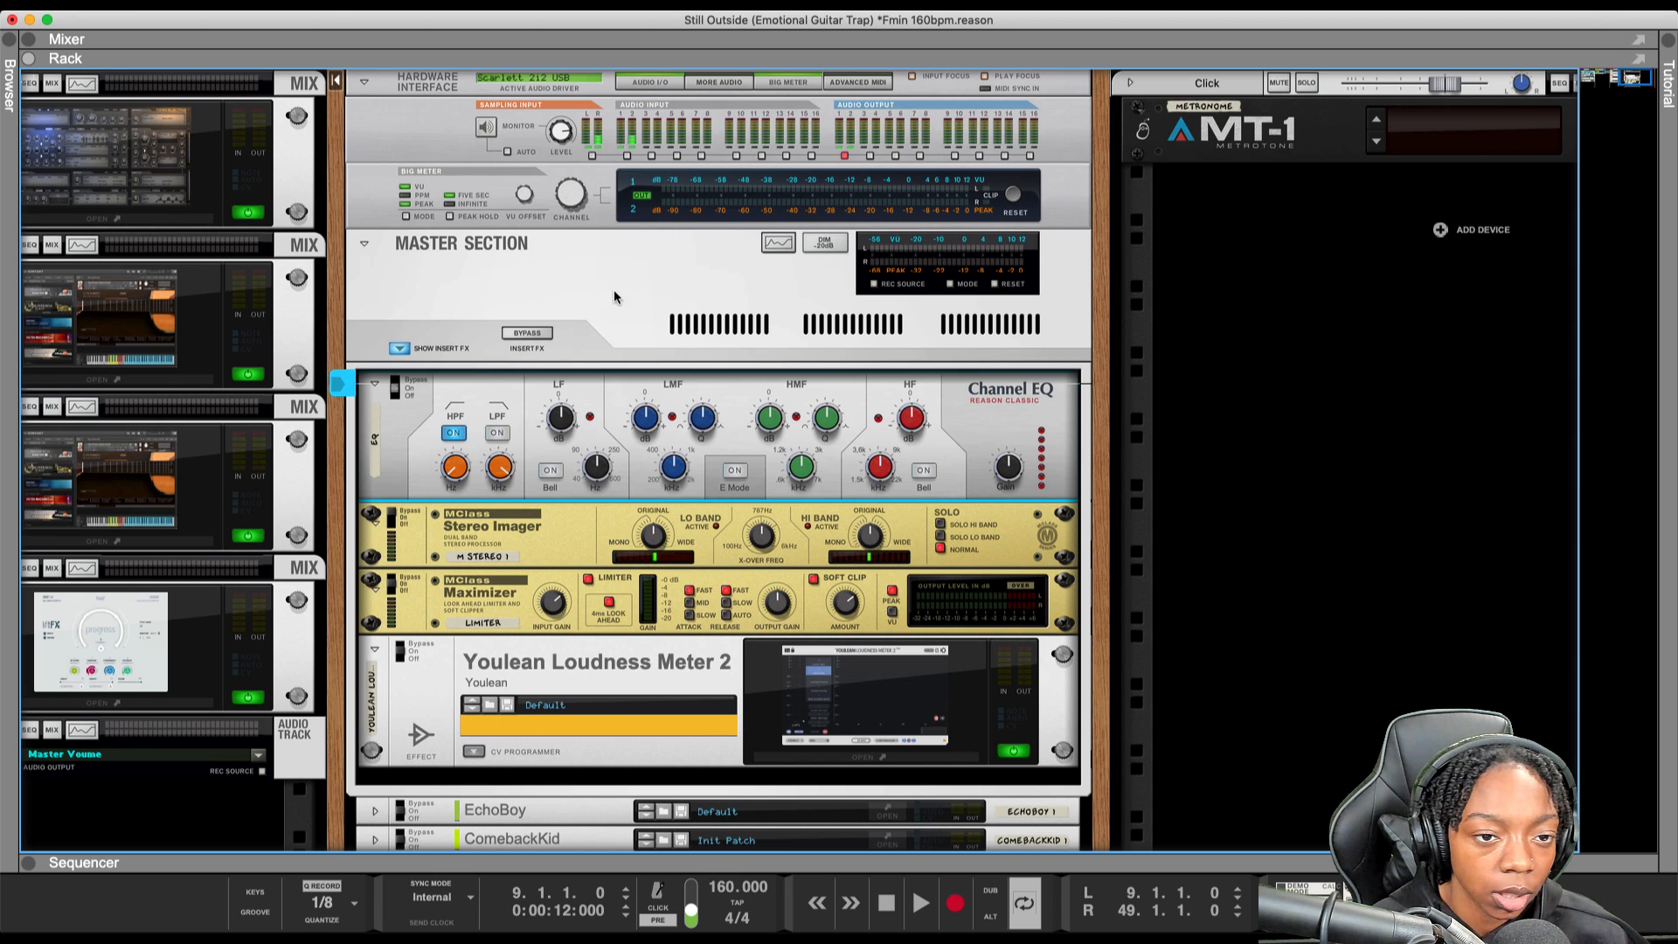
Show the Master Section's Spectrum EQ, shrink it to uncover the Channel EQ, and set the high-pass filter frequency to 30.3 Hz
{"action": "left_click", "coordinate": [778, 245]}
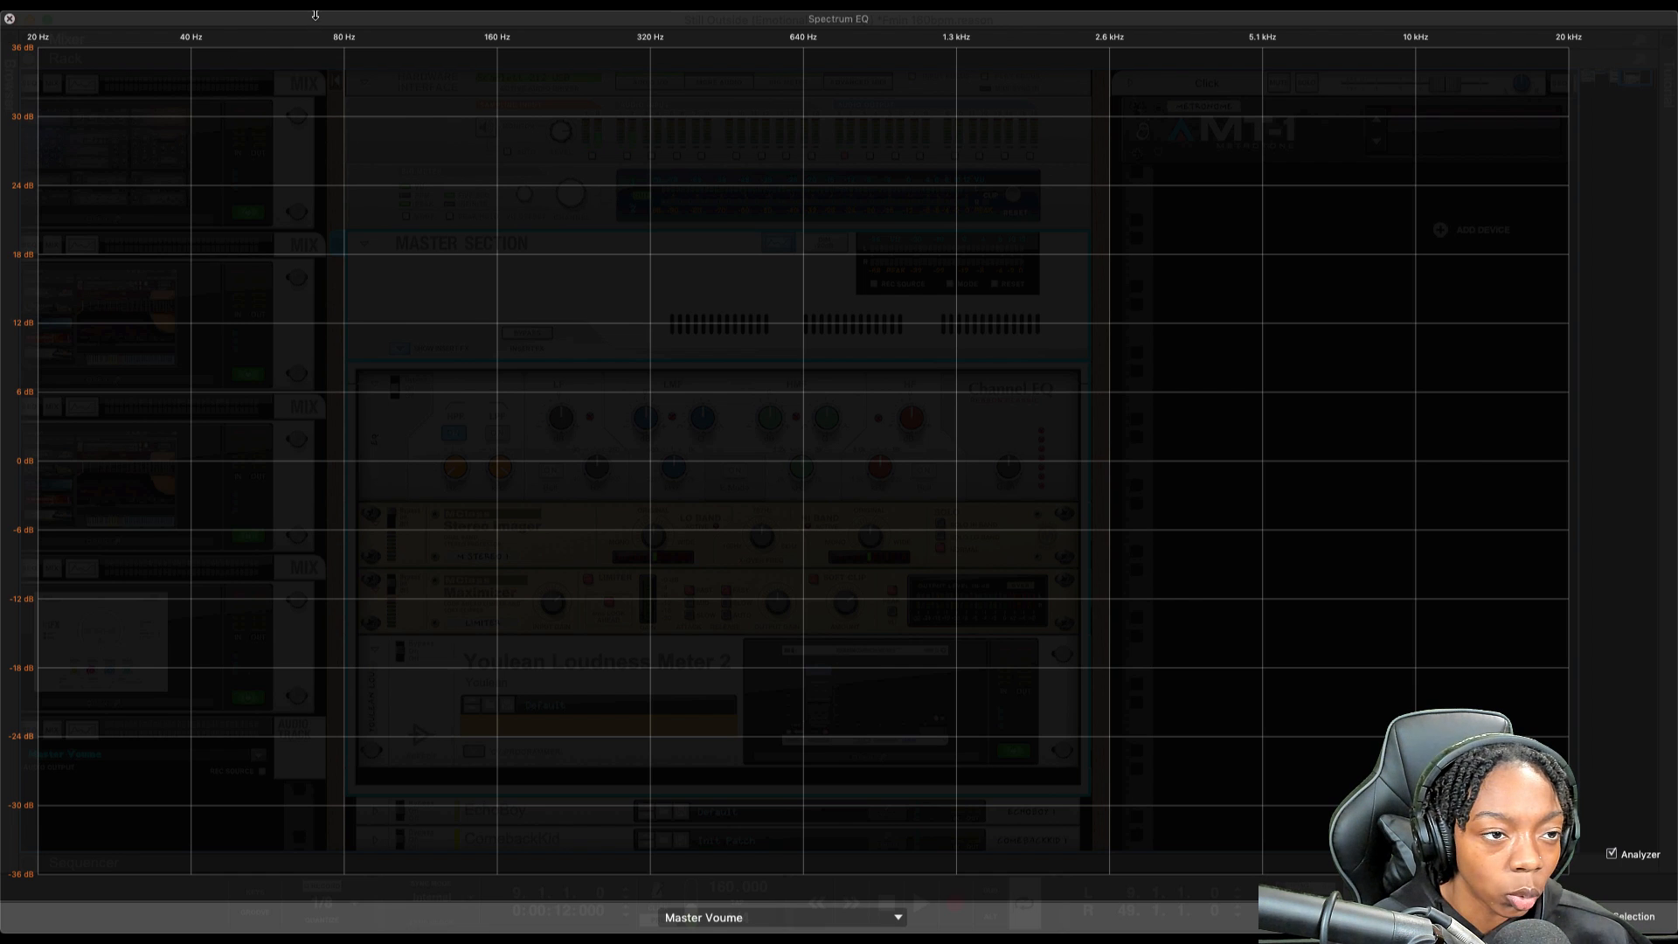
{"action": "left_click_drag", "start_coordinate": [317, 15], "coordinate": [301, 598]}
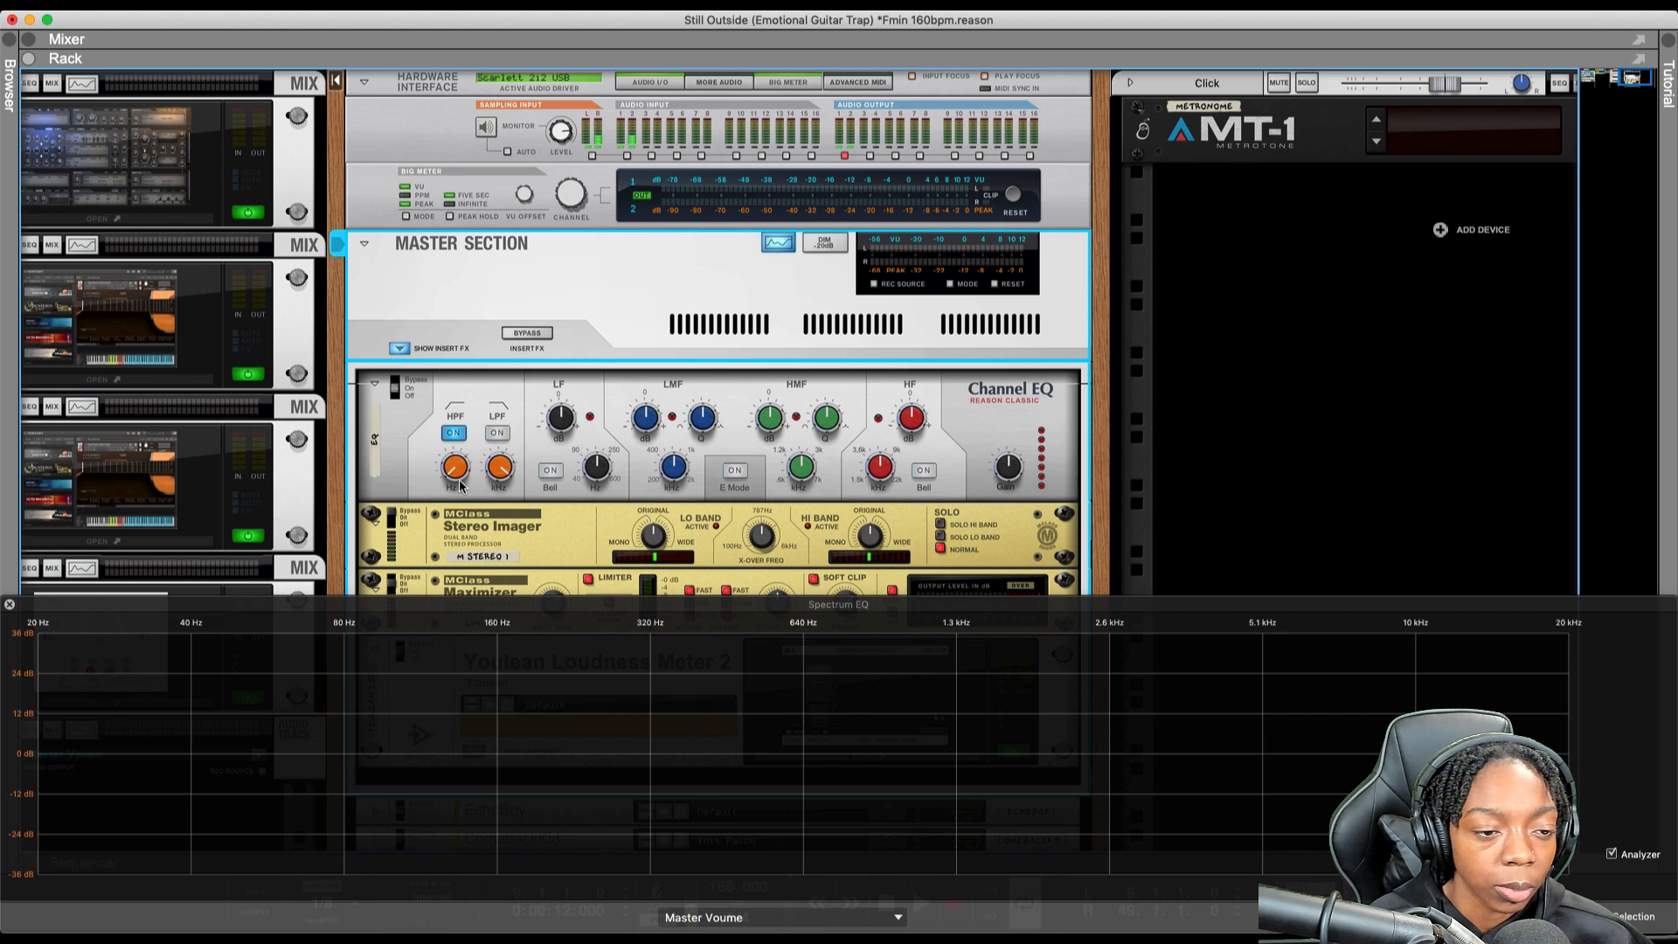
{"action": "mouse_move", "coordinate": [453, 479]}
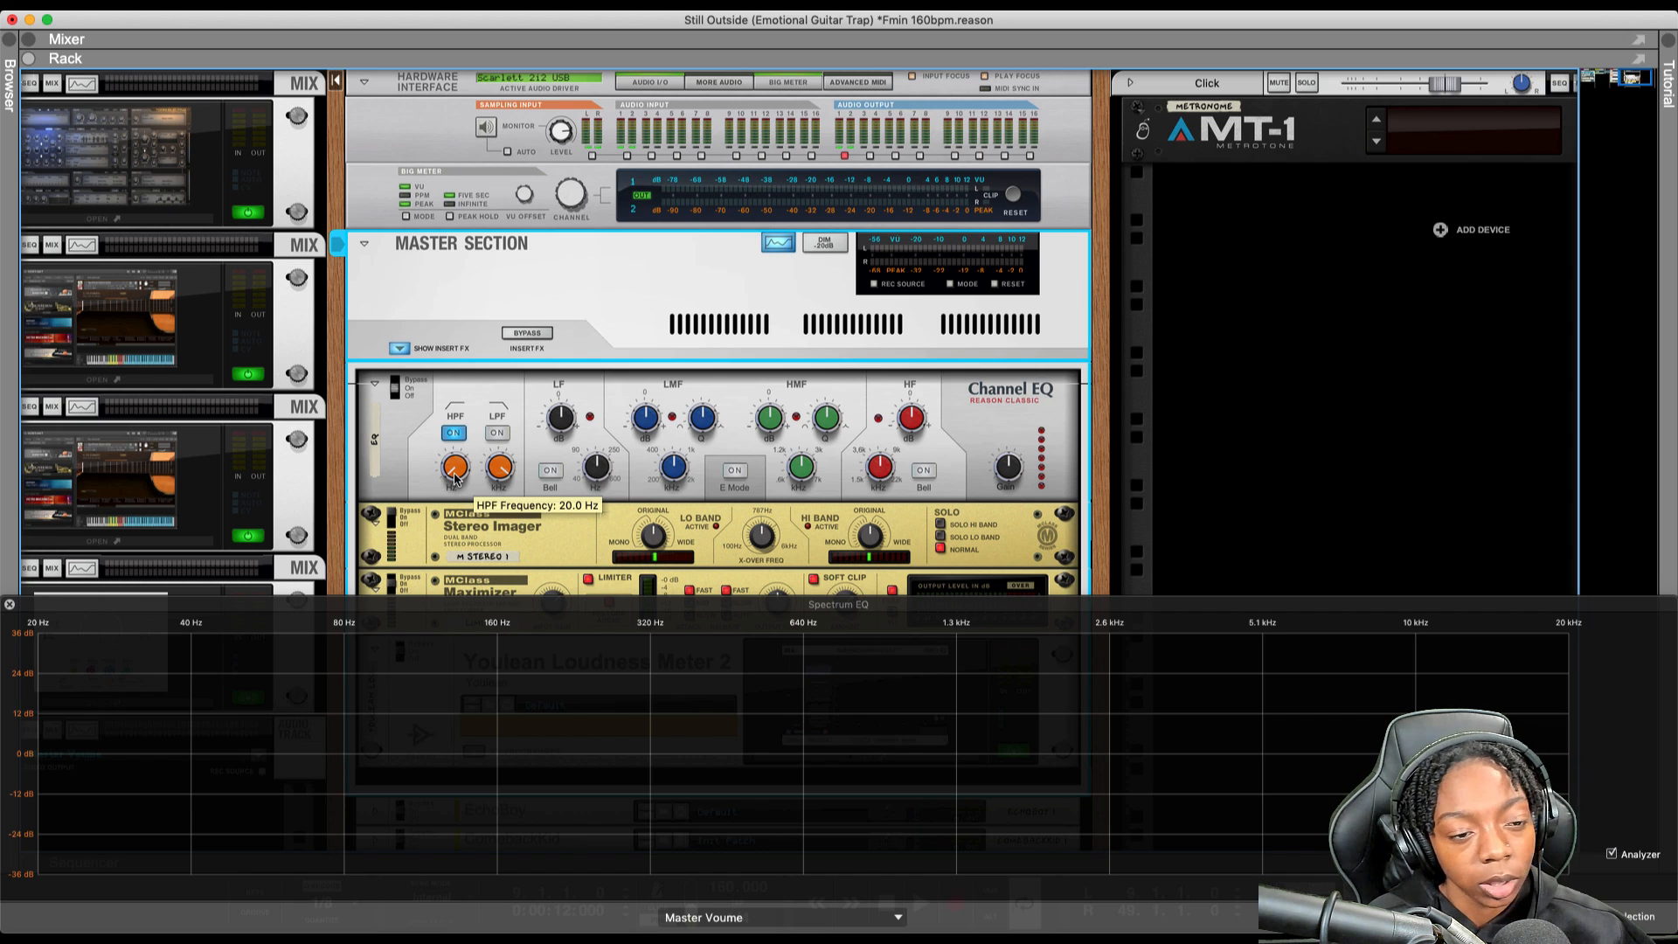
{"action": "left_click", "coordinate": [453, 478]}
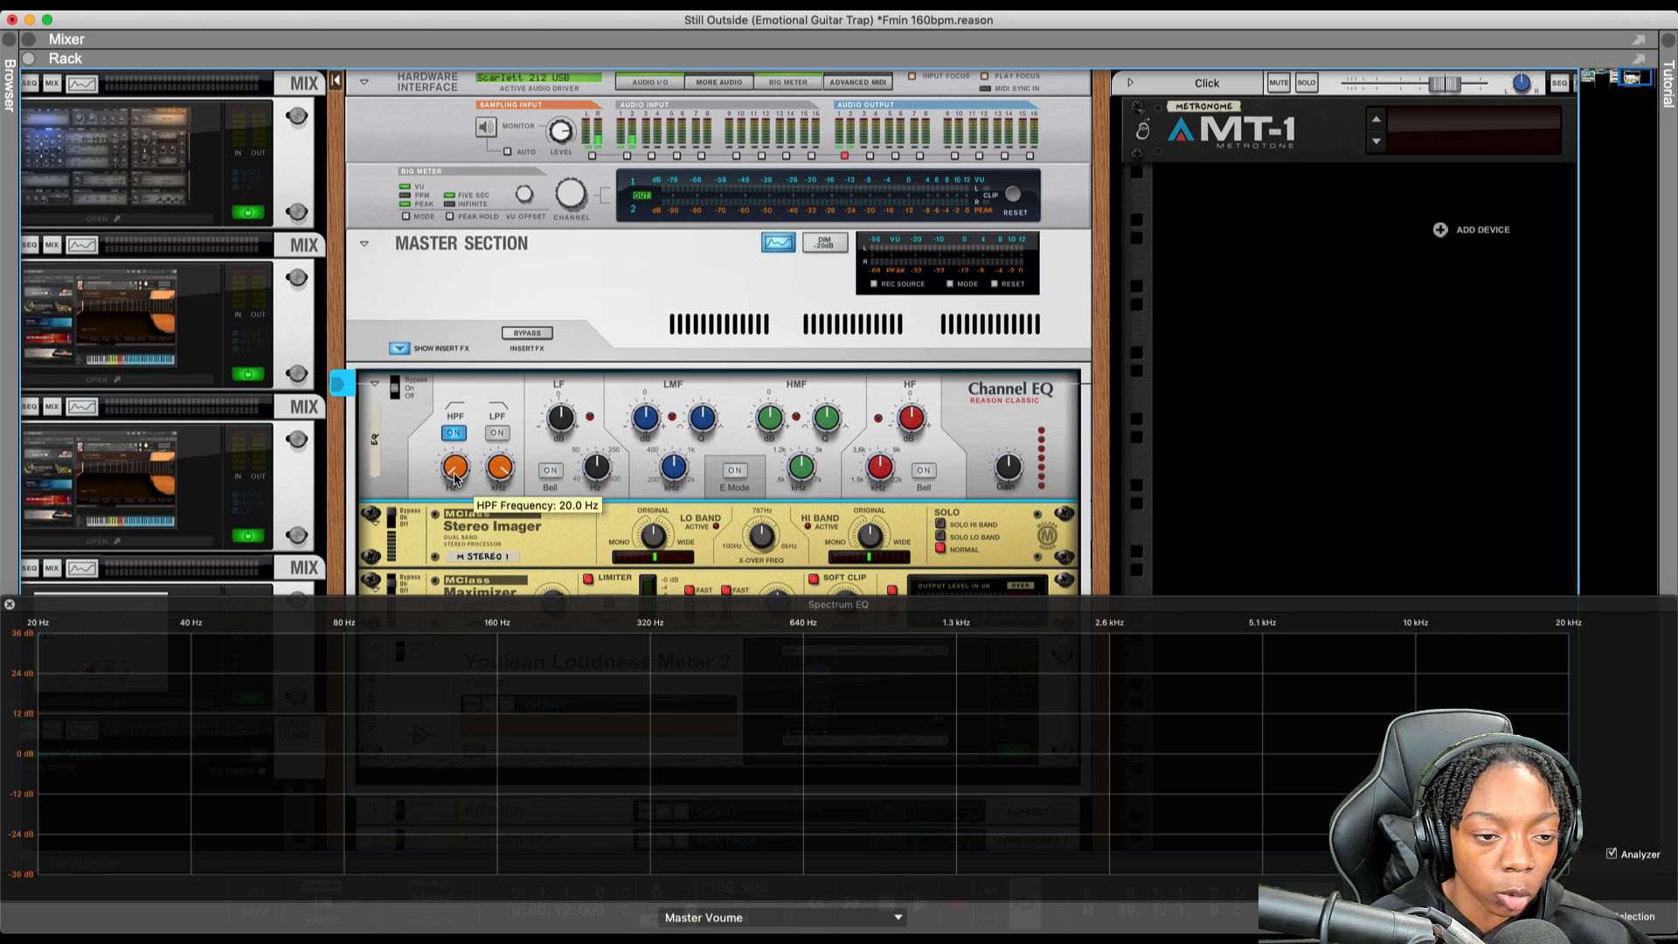
{"action": "left_click_drag", "start_coordinate": [454, 478], "coordinate": [451, 473]}
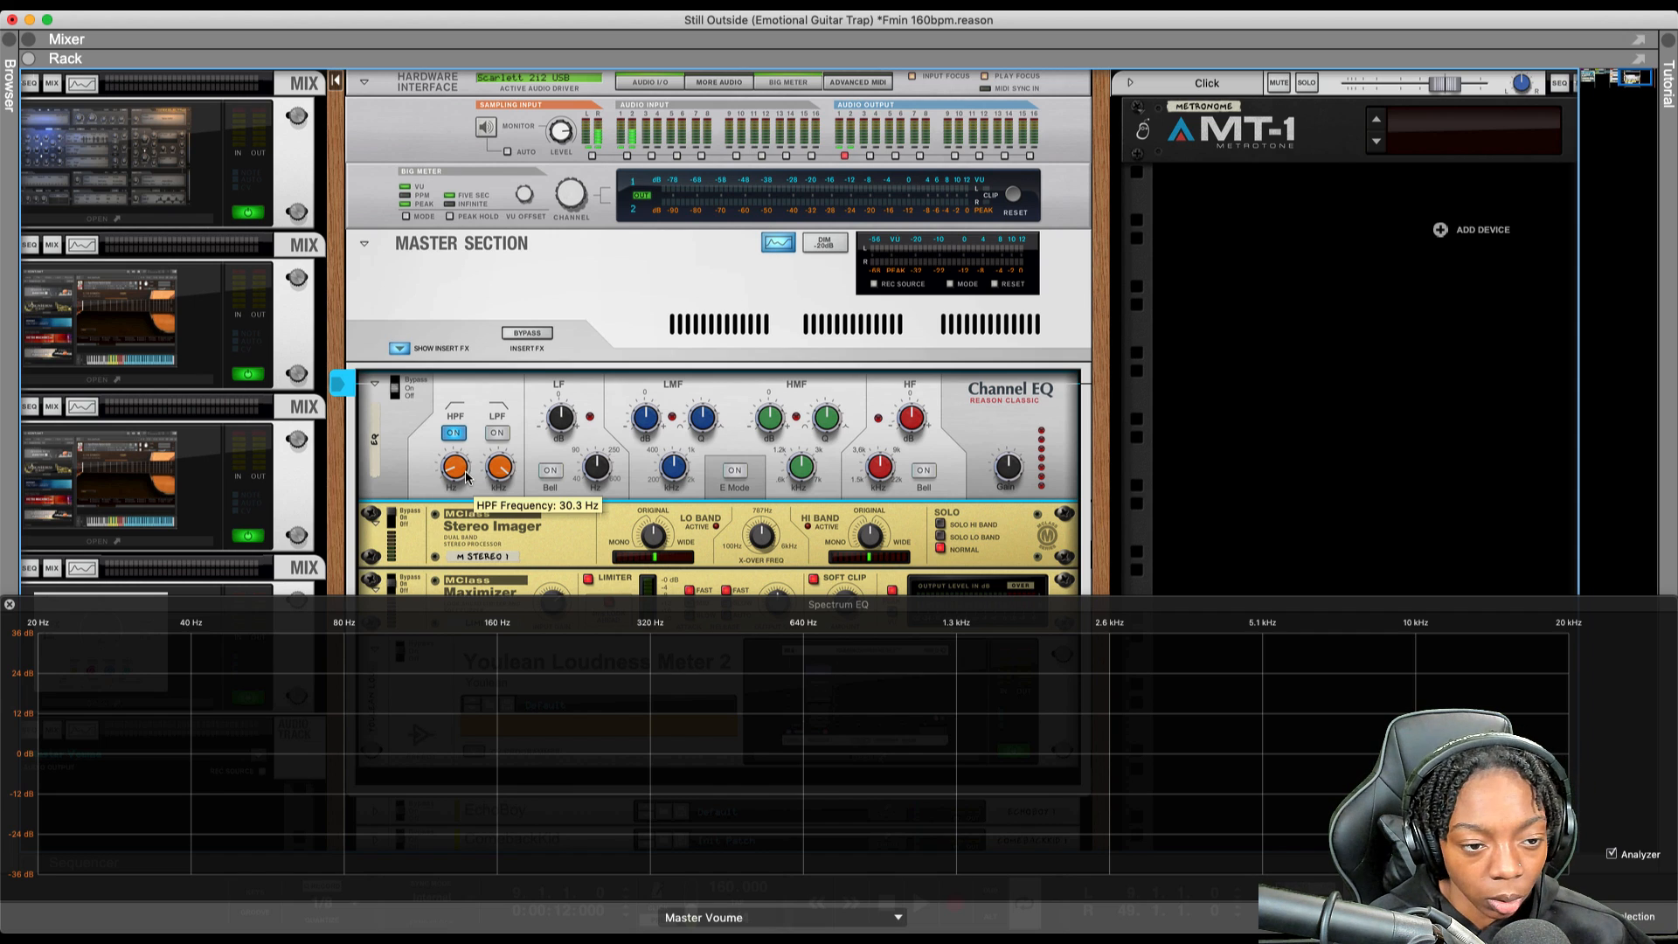
Play the song while switching the Channel EQ between bypass and on to compare the low end in the spectrum analyzer
{"action": "key", "text": "space"}
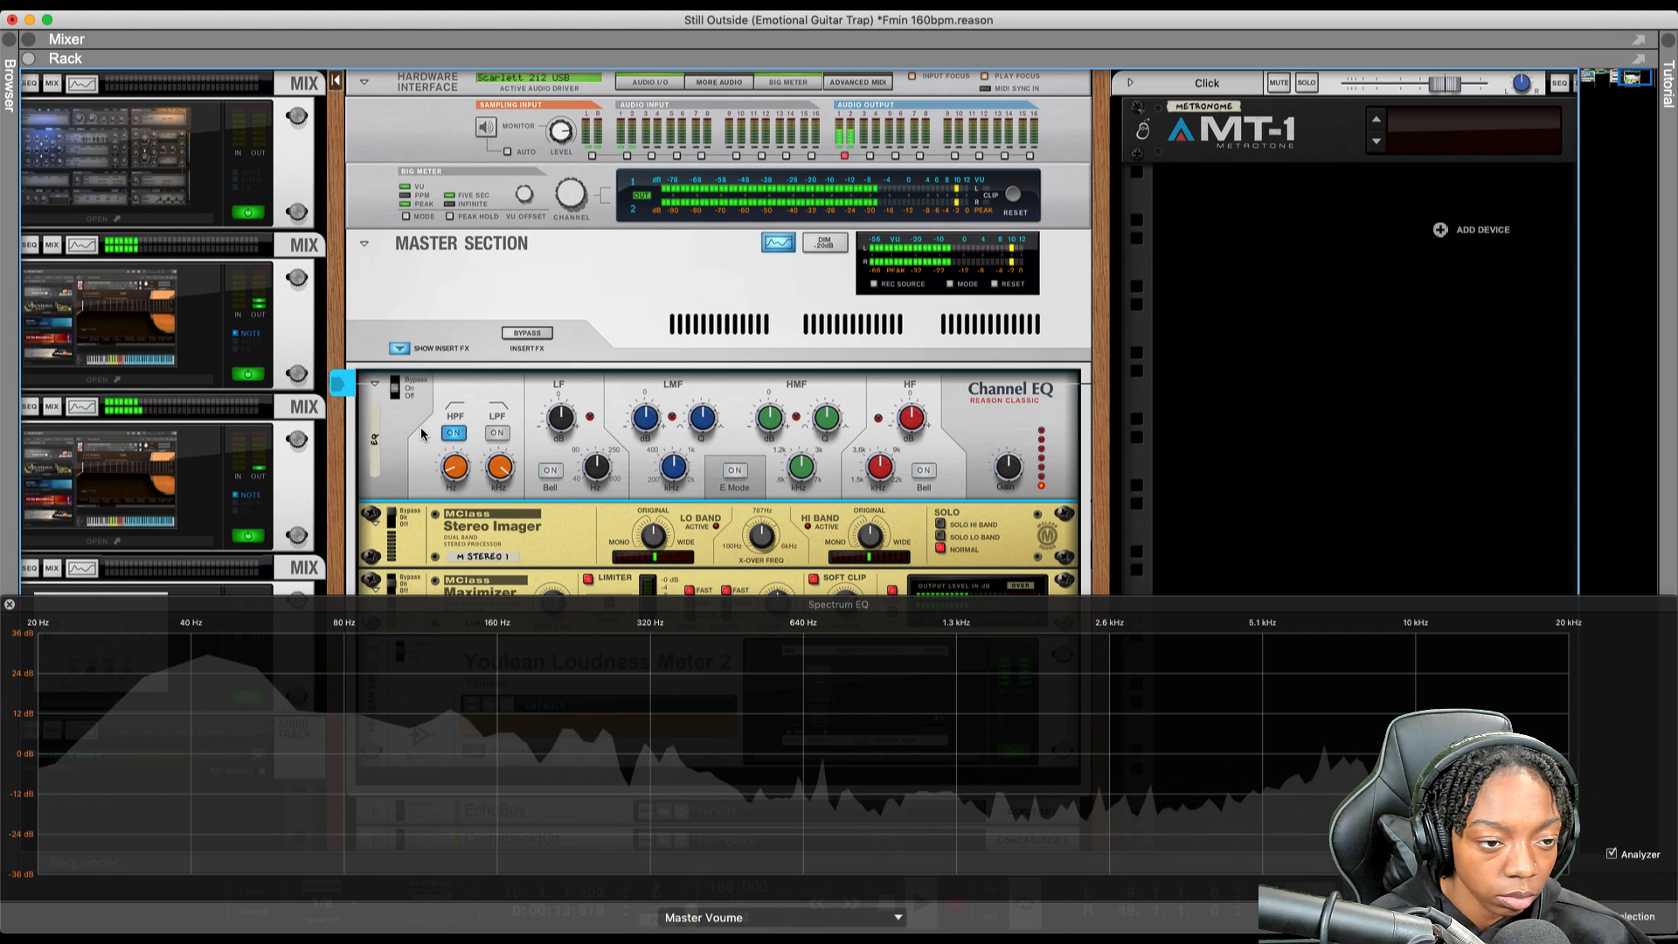
{"action": "scroll", "coordinate": [432, 450], "scroll_direction": "down", "scroll_amount": 3}
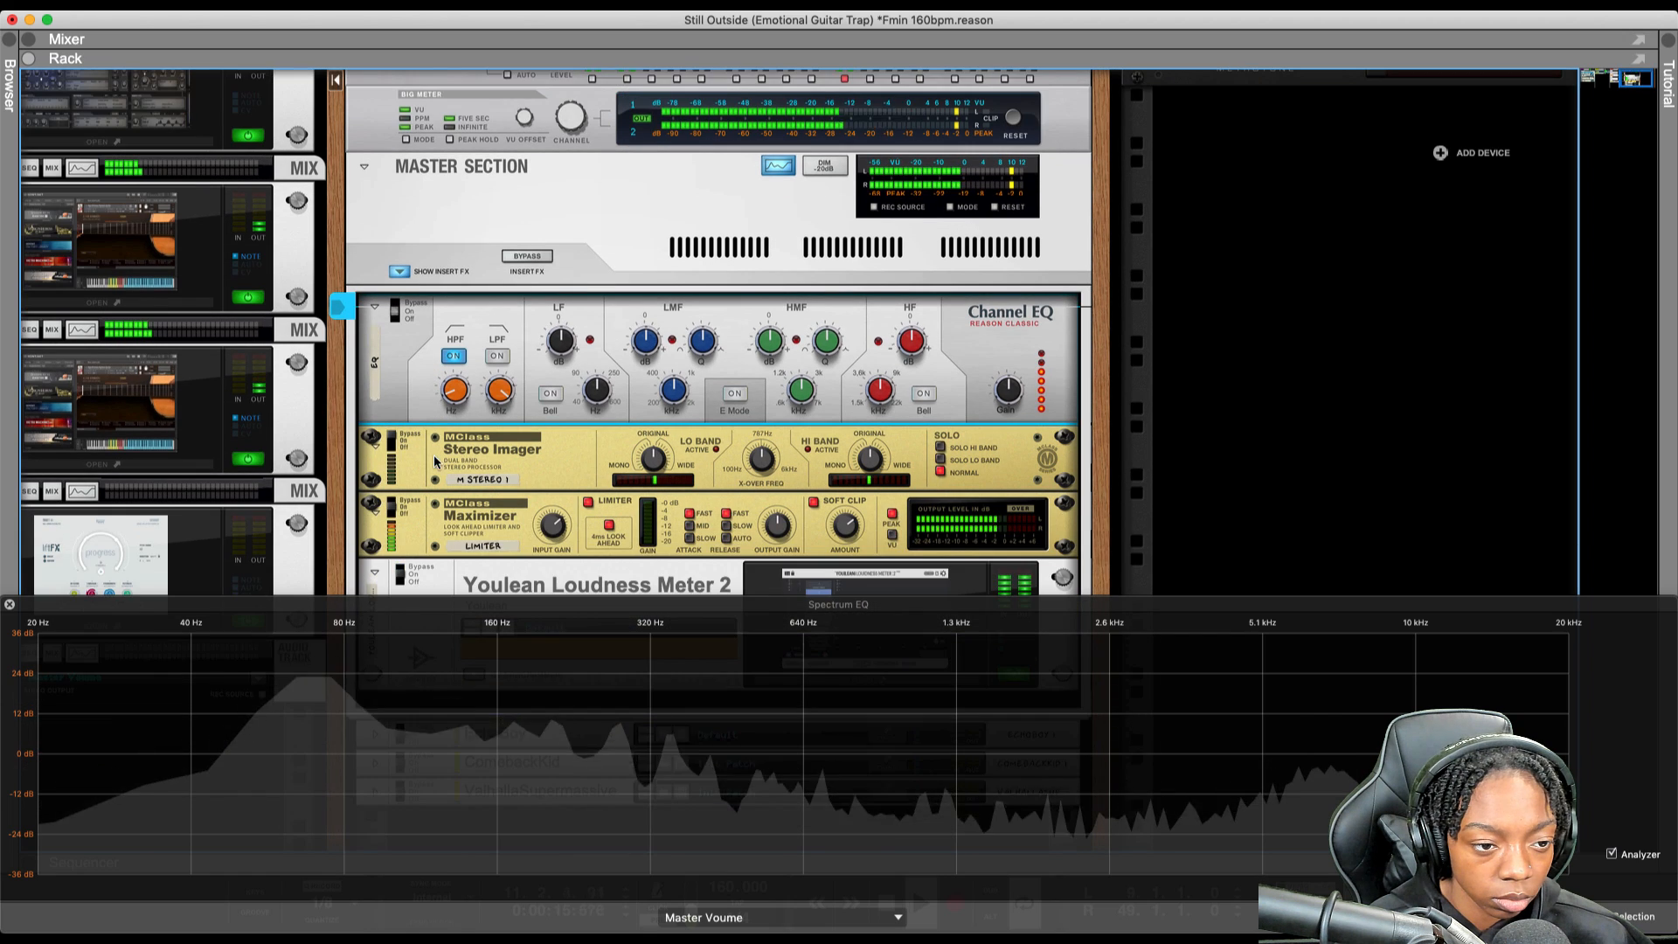
{"action": "scroll", "coordinate": [430, 459], "scroll_direction": "down", "scroll_amount": 2}
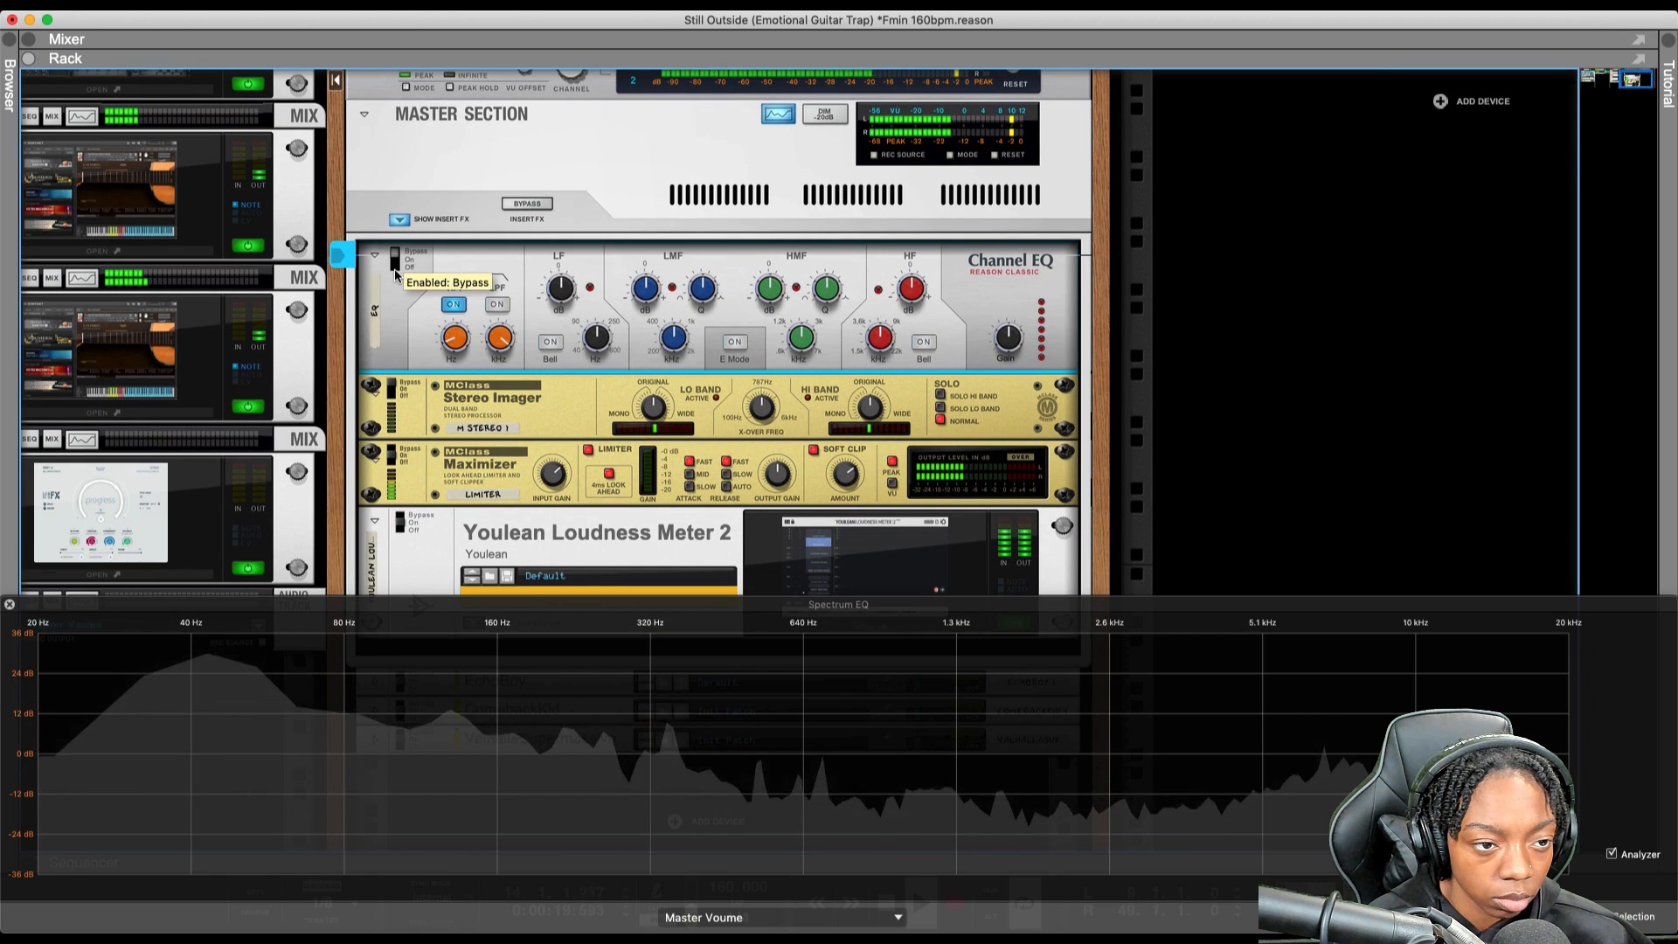
{"action": "key", "text": "space"}
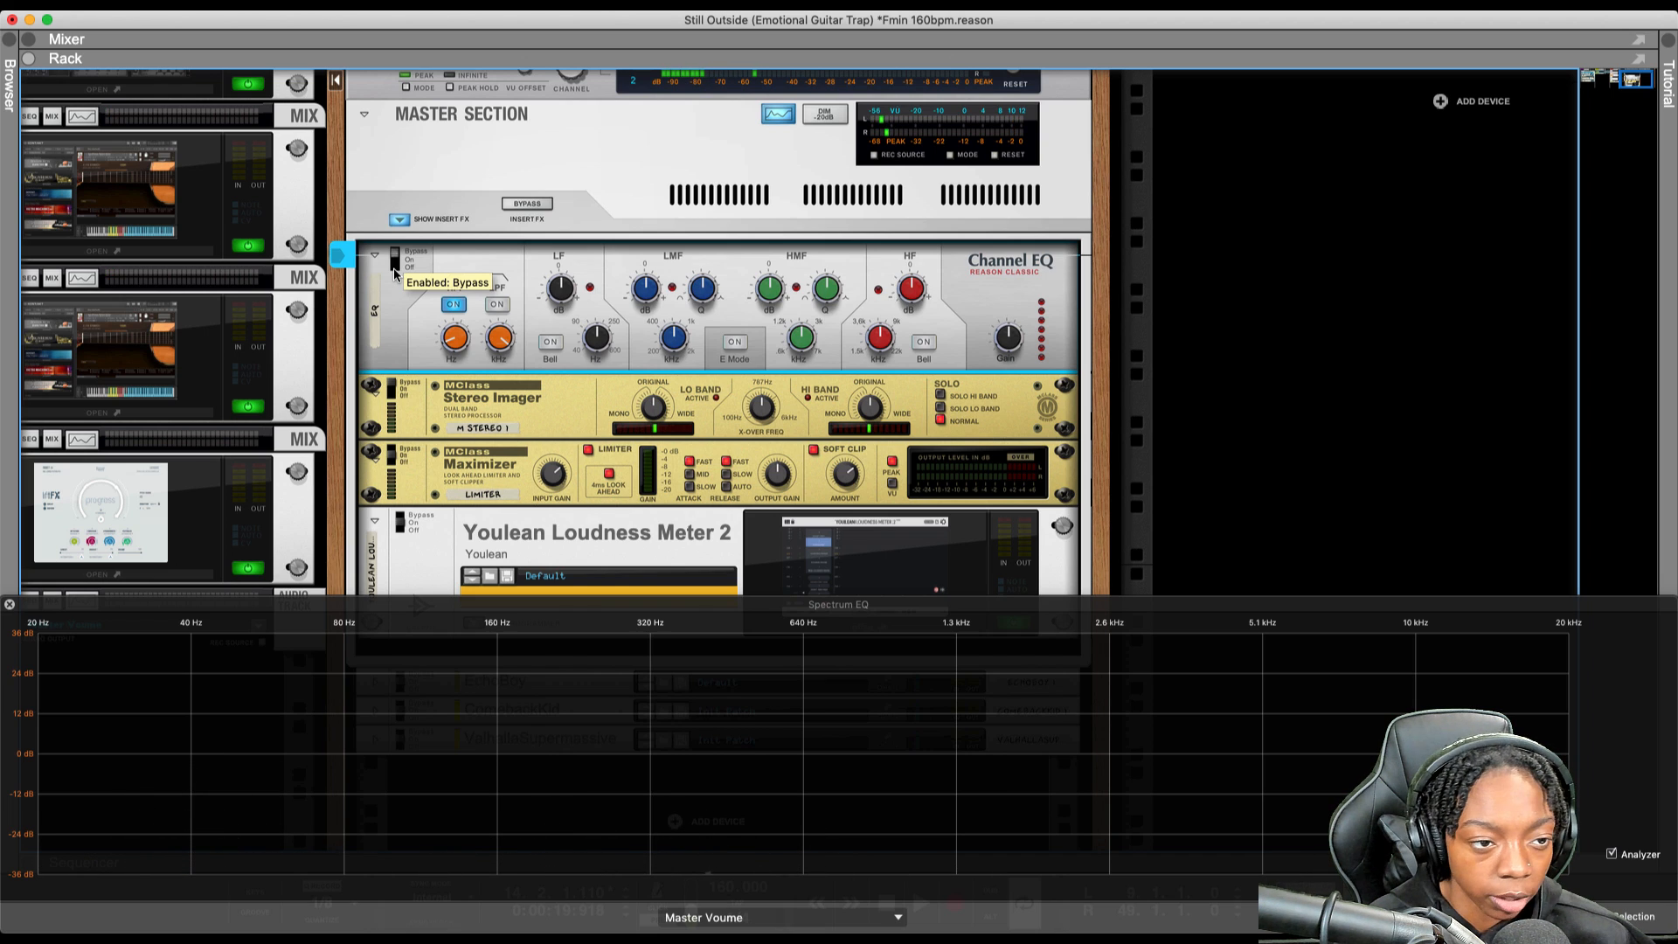
{"action": "key", "text": "space"}
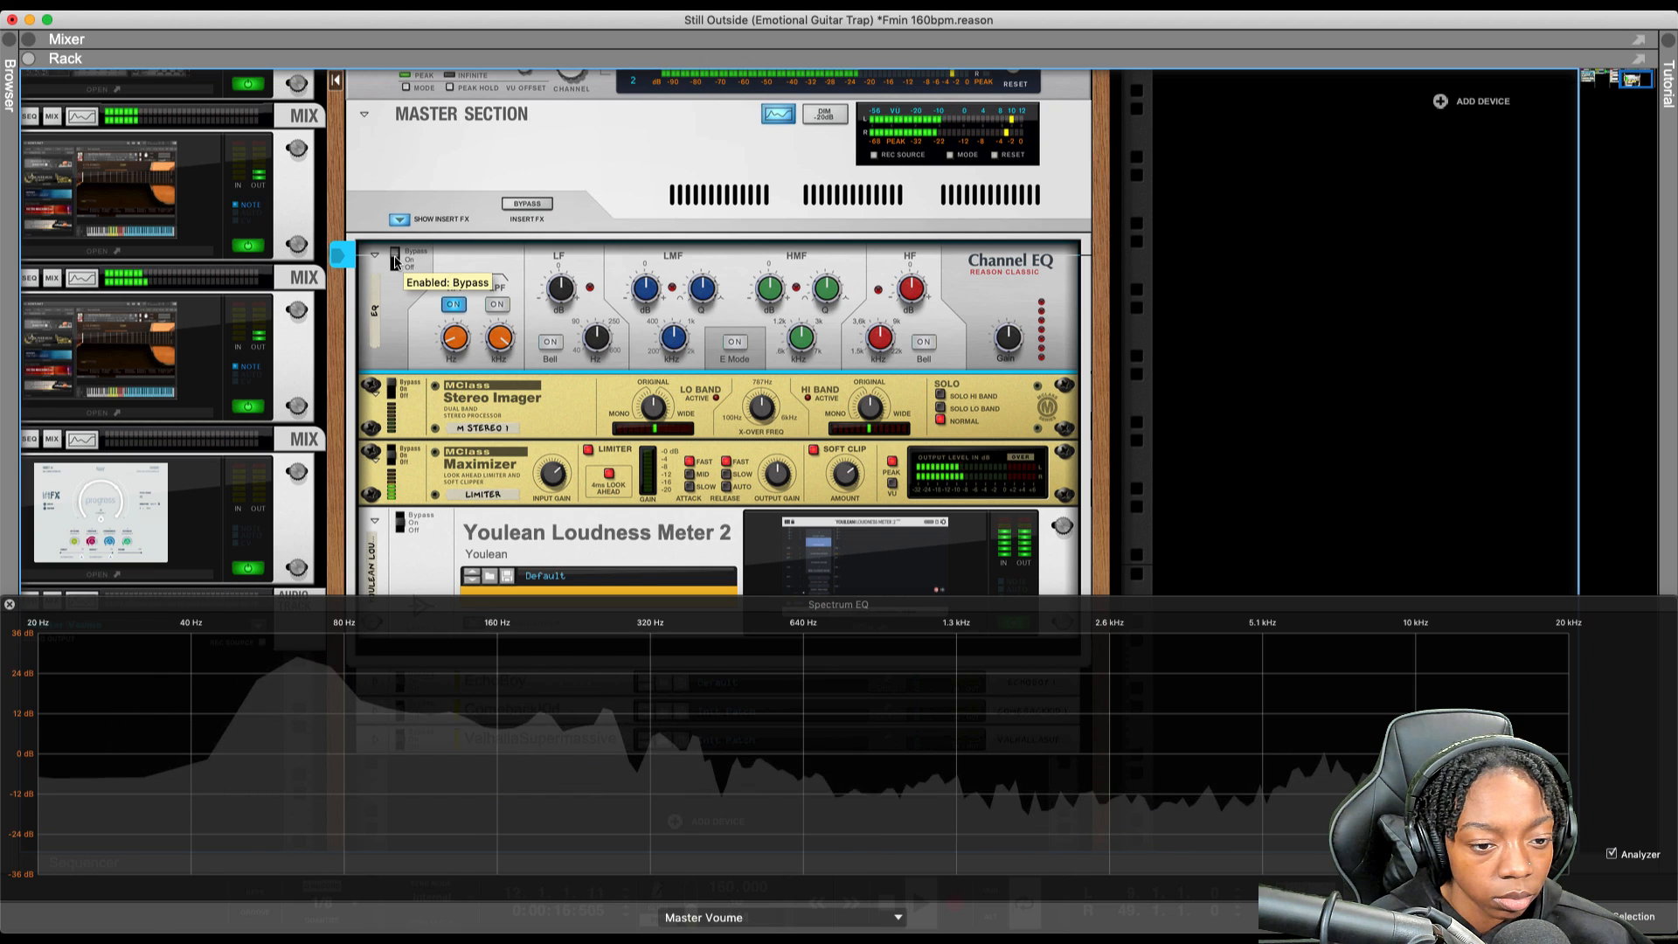
{"action": "left_click", "coordinate": [395, 260]}
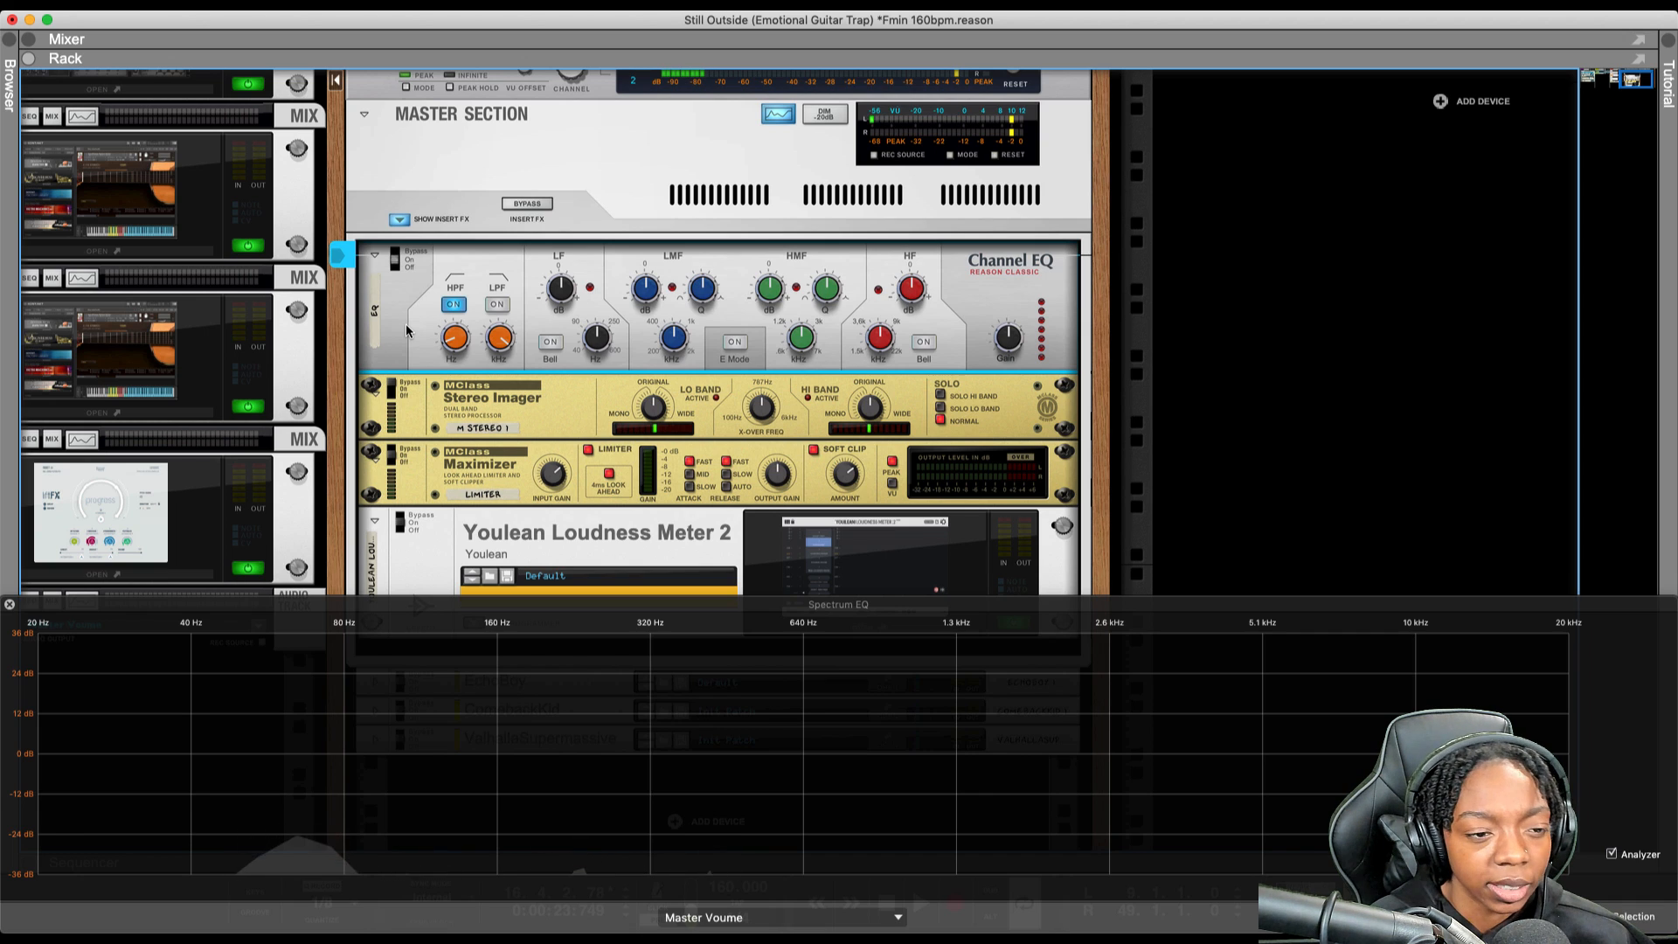
Rename the MClass Stereo Imager device to Stereo Imager
{"action": "left_click", "coordinate": [398, 392]}
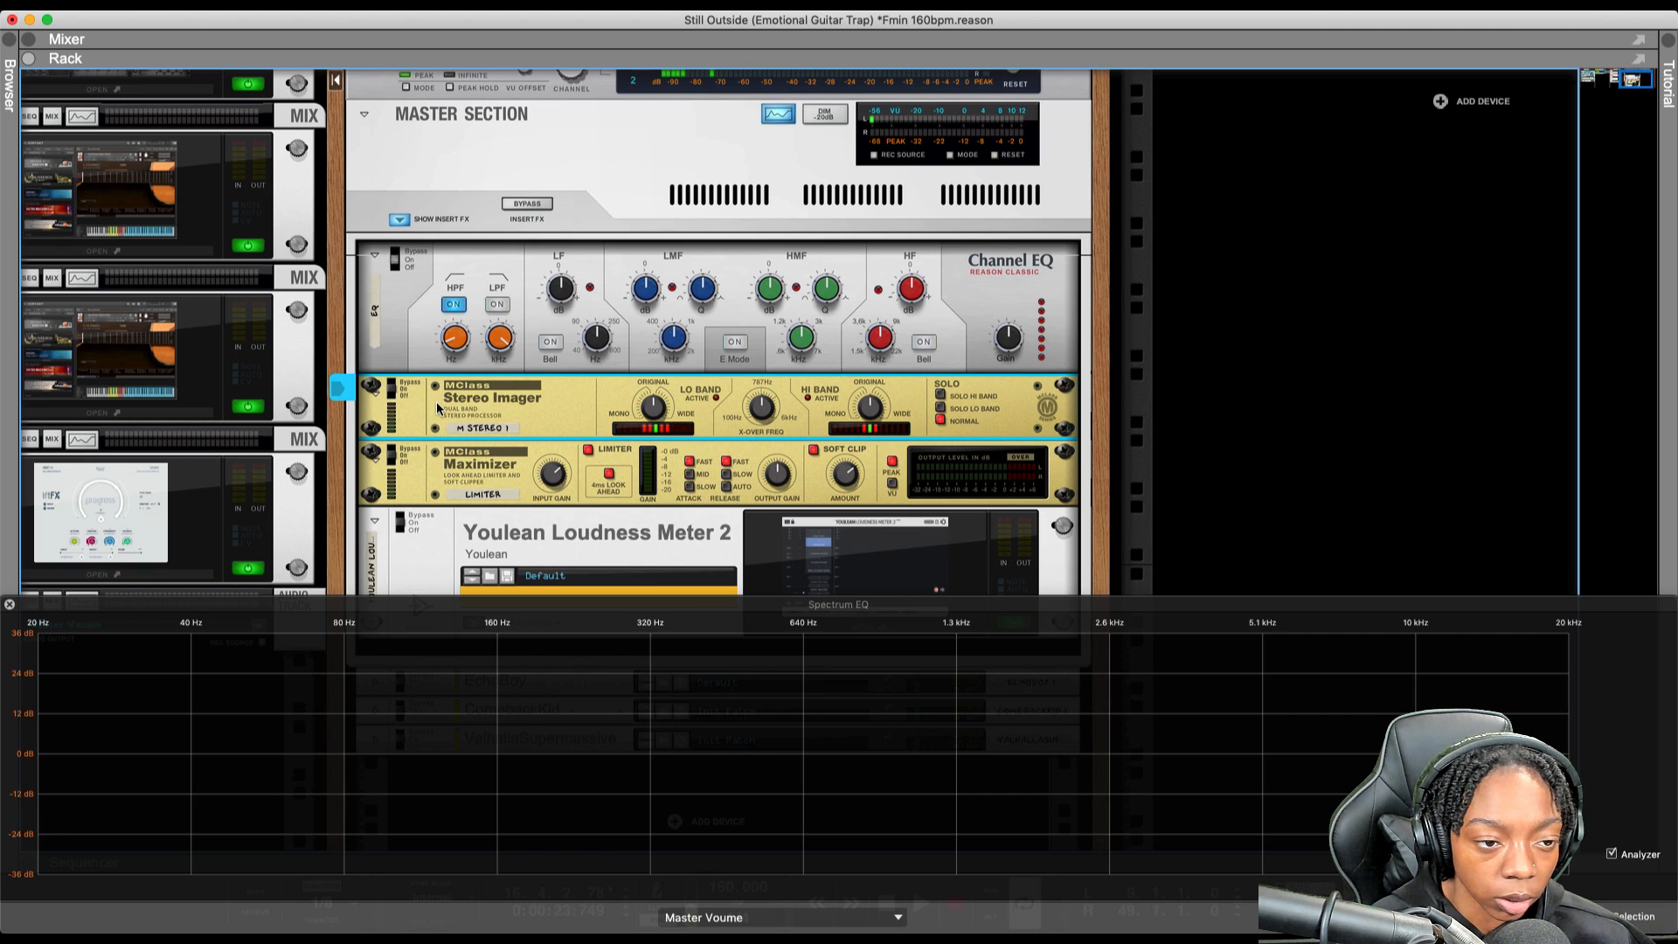
{"action": "double_click", "coordinate": [489, 427]}
{"action": "type", "text": "St"}
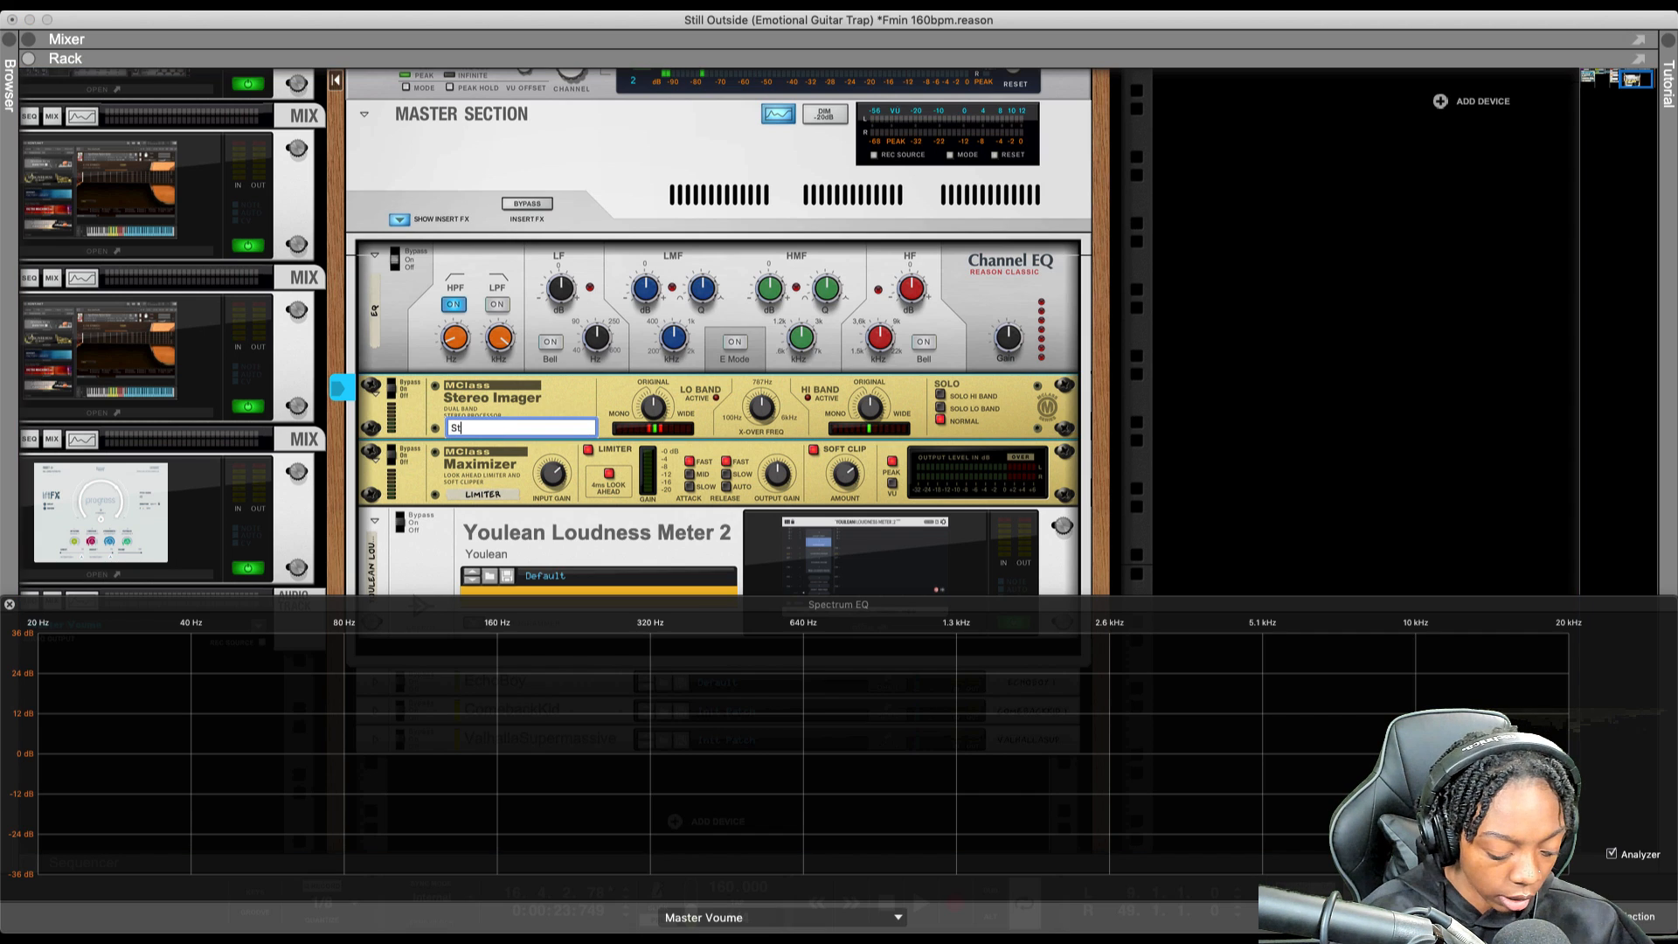
{"action": "type", "text": "ereo Im"}
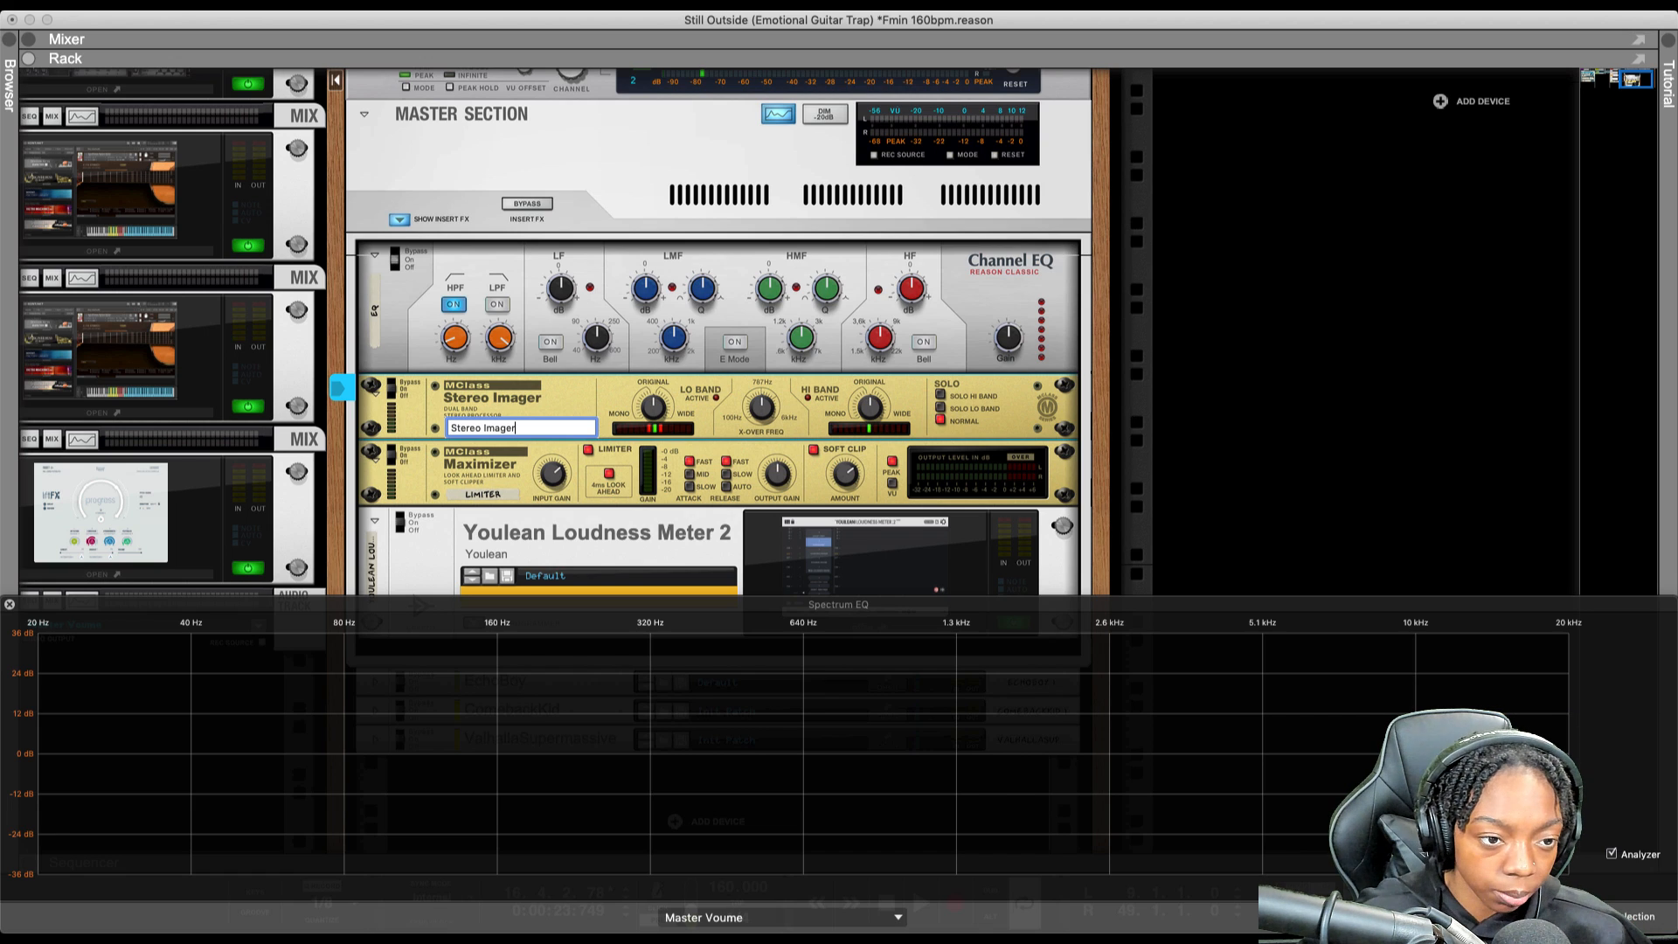
{"action": "type", "text": "ager"}
{"action": "key", "text": "Return"}
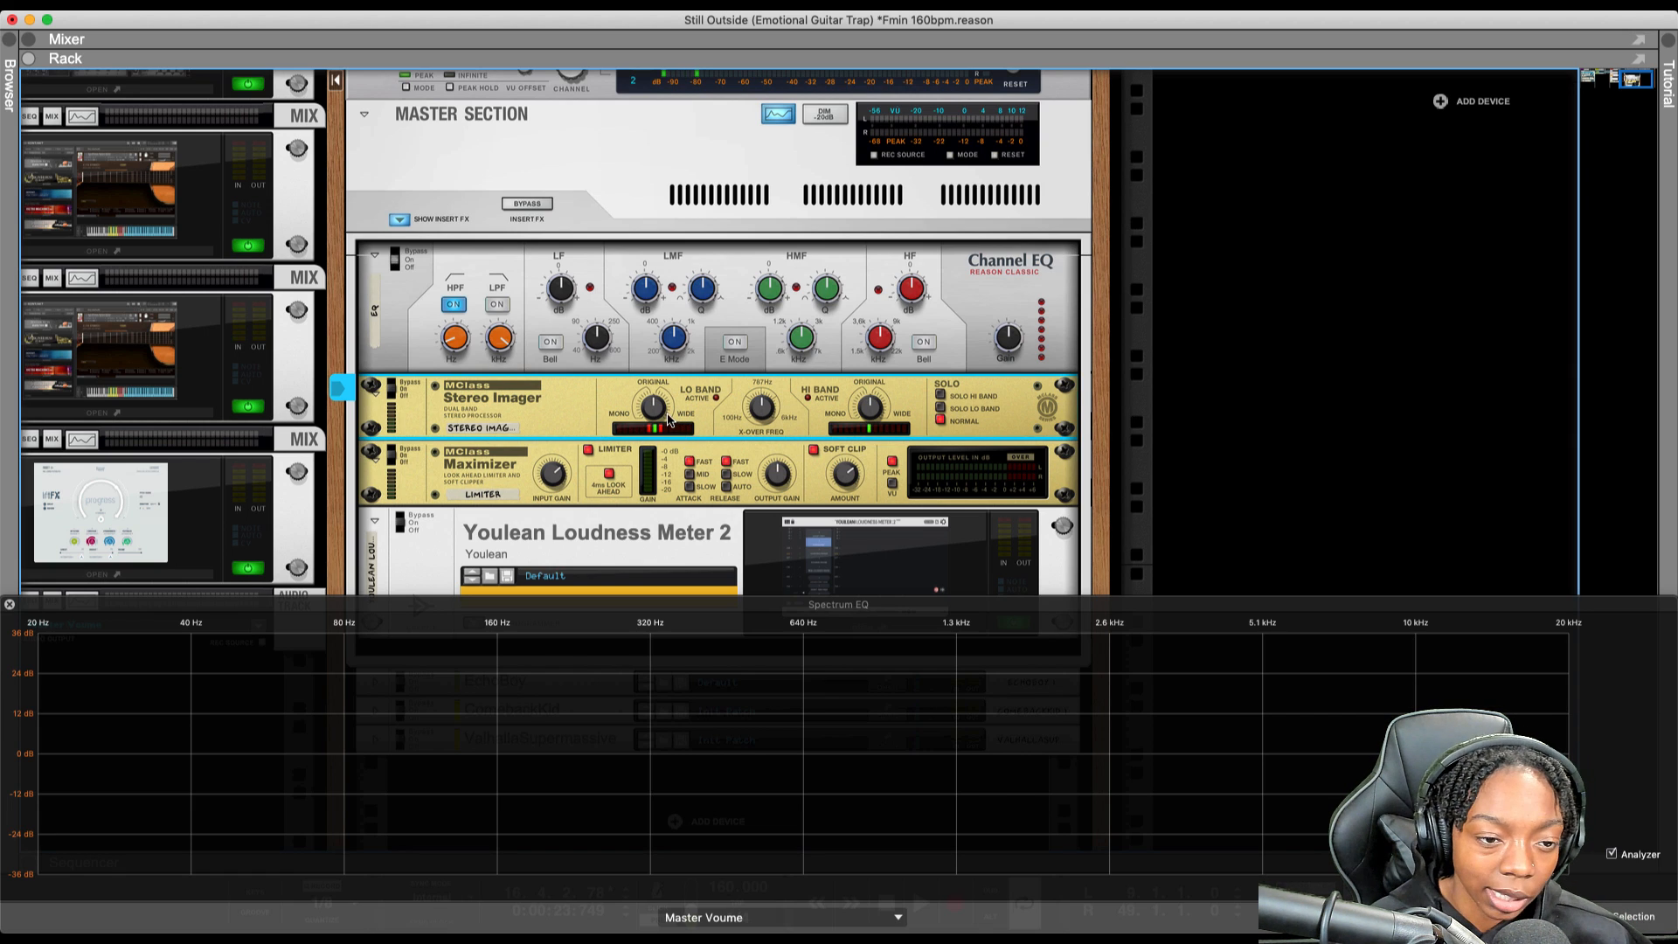
Set the Stereo Imager's low-band width to -64, lower its crossover frequency, and play the song to hear the result
{"action": "left_click_drag", "start_coordinate": [655, 409], "coordinate": [648, 473]}
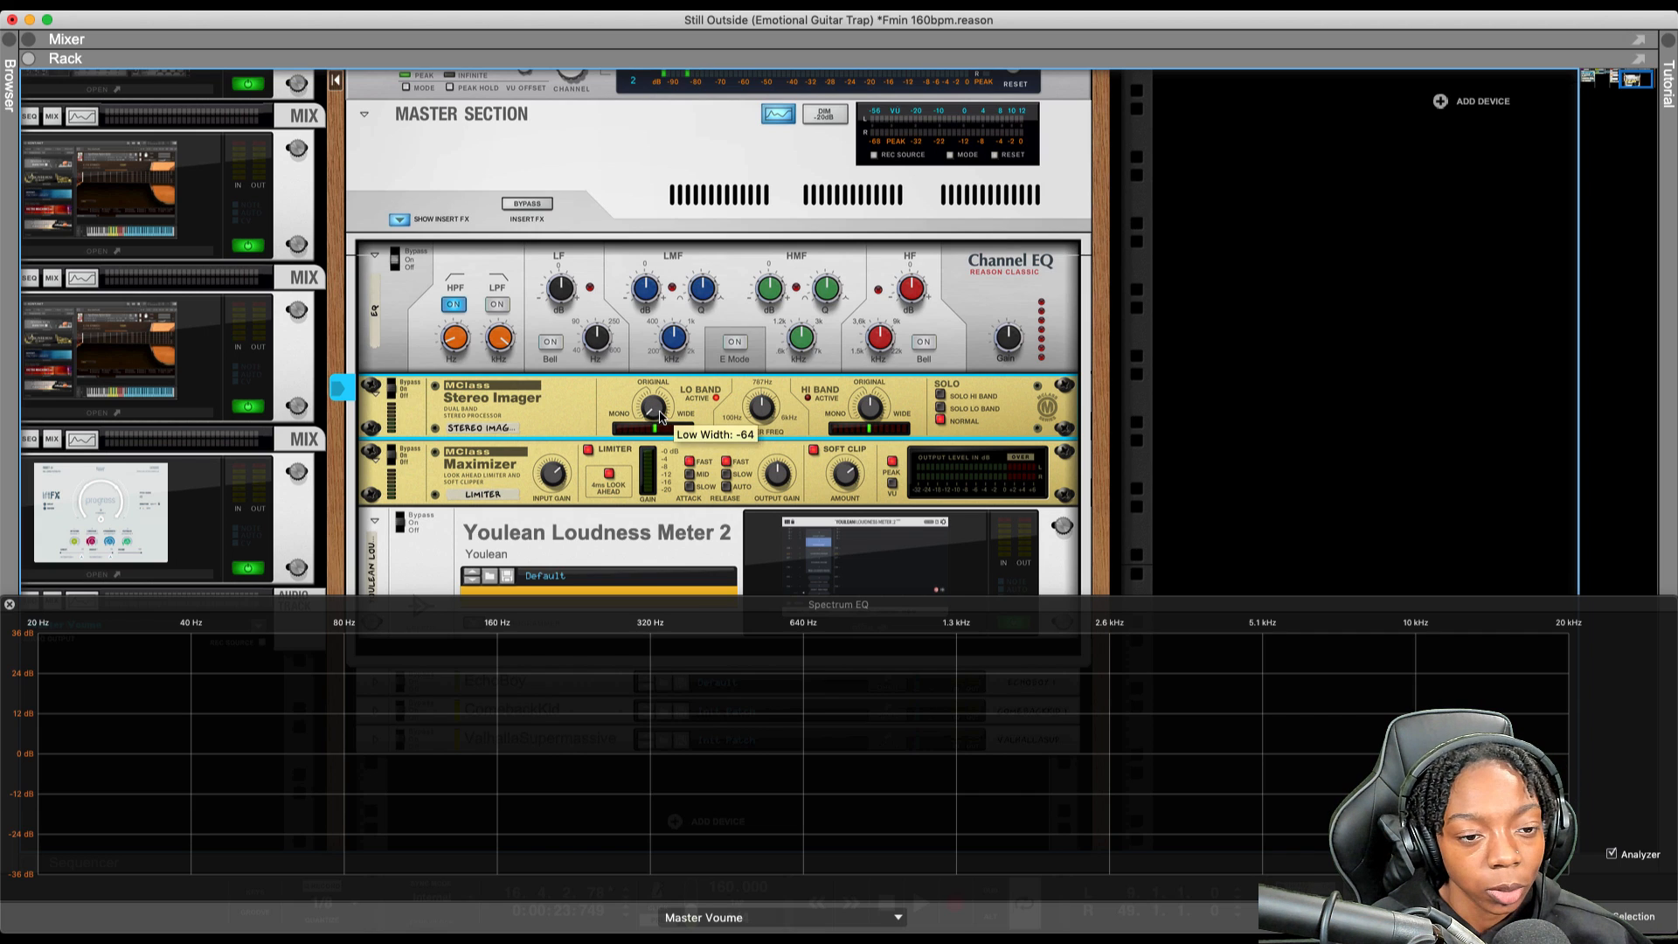
{"action": "left_click_drag", "start_coordinate": [760, 412], "coordinate": [760, 427]}
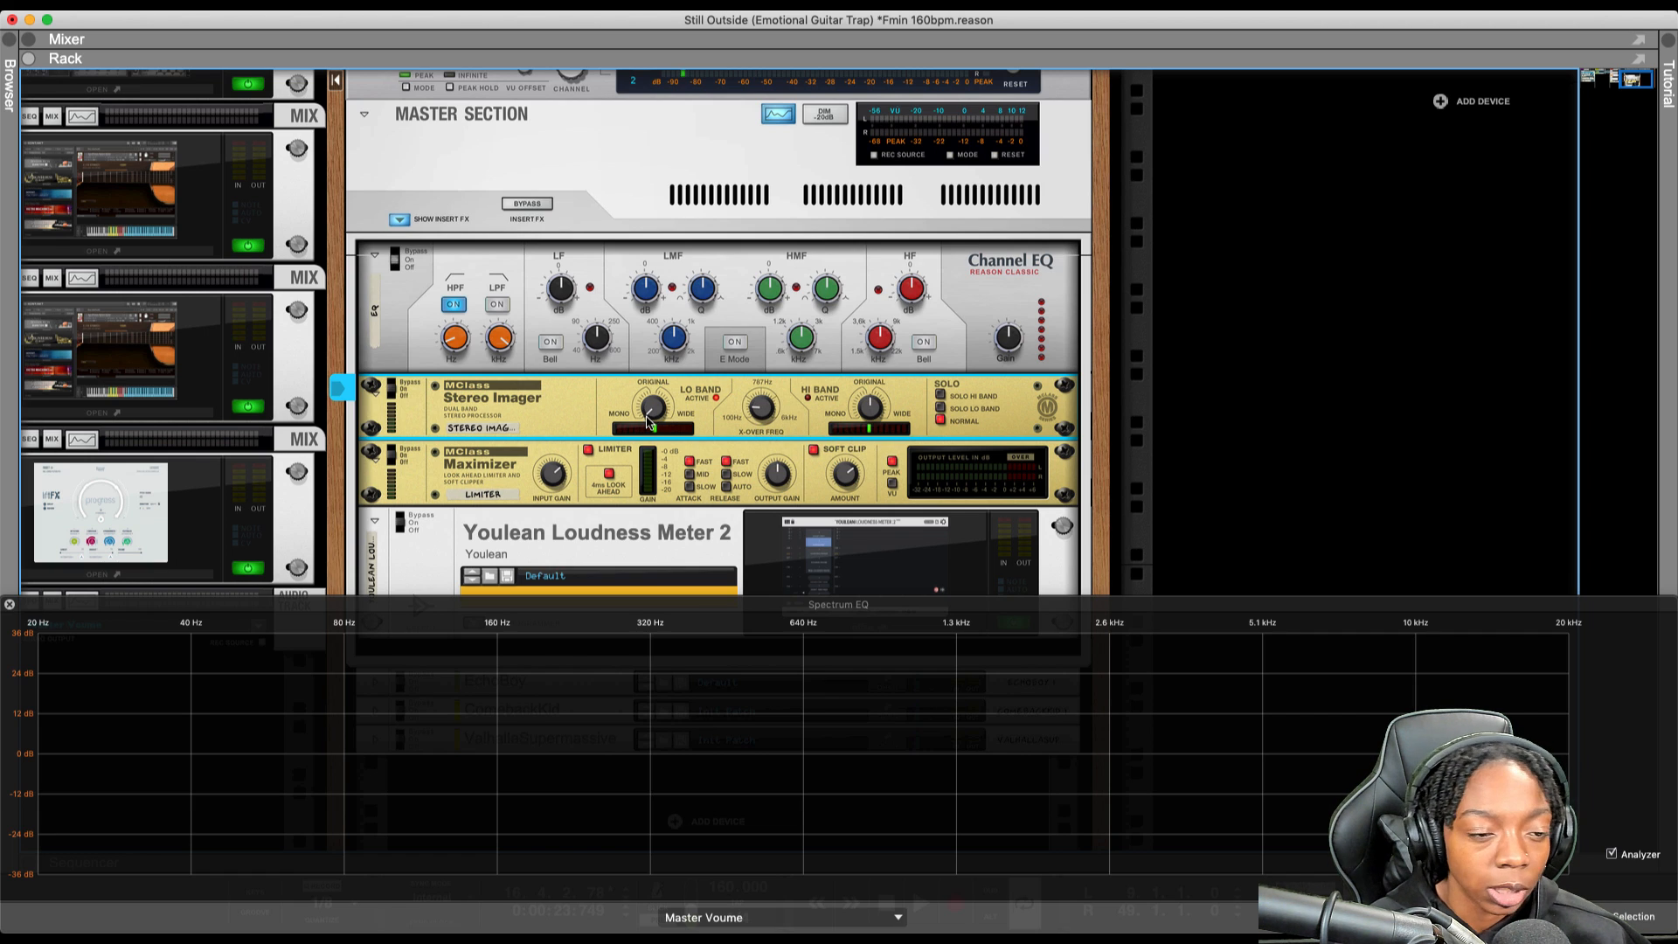
{"action": "mouse_move", "coordinate": [647, 423]}
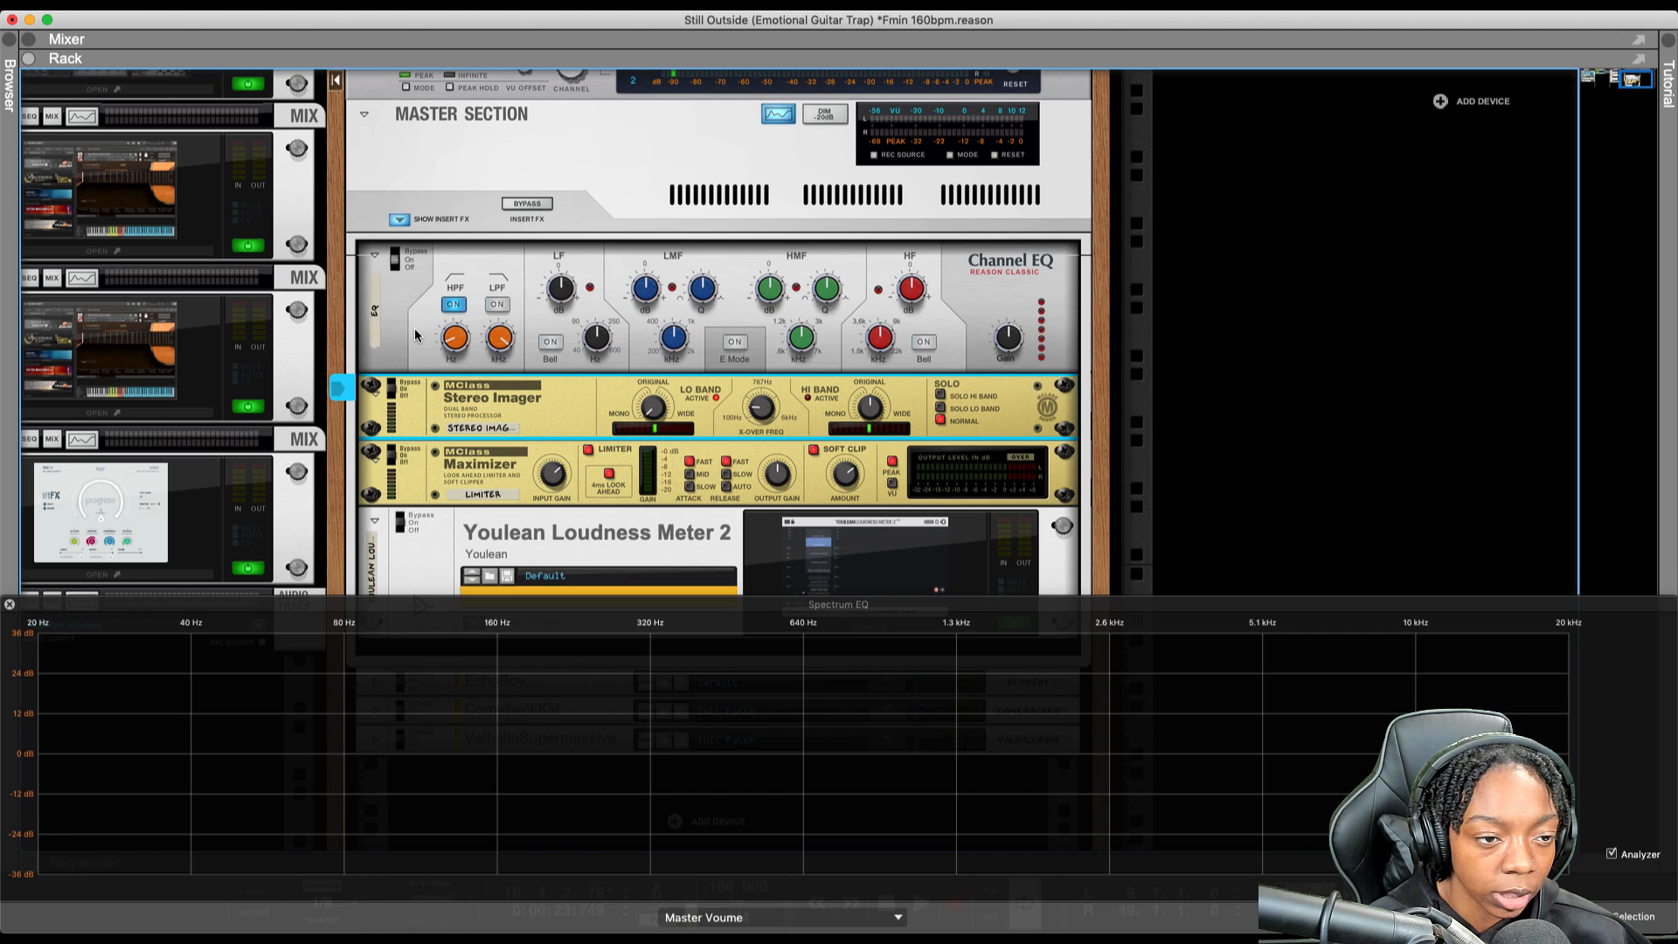
{"action": "key", "text": "space"}
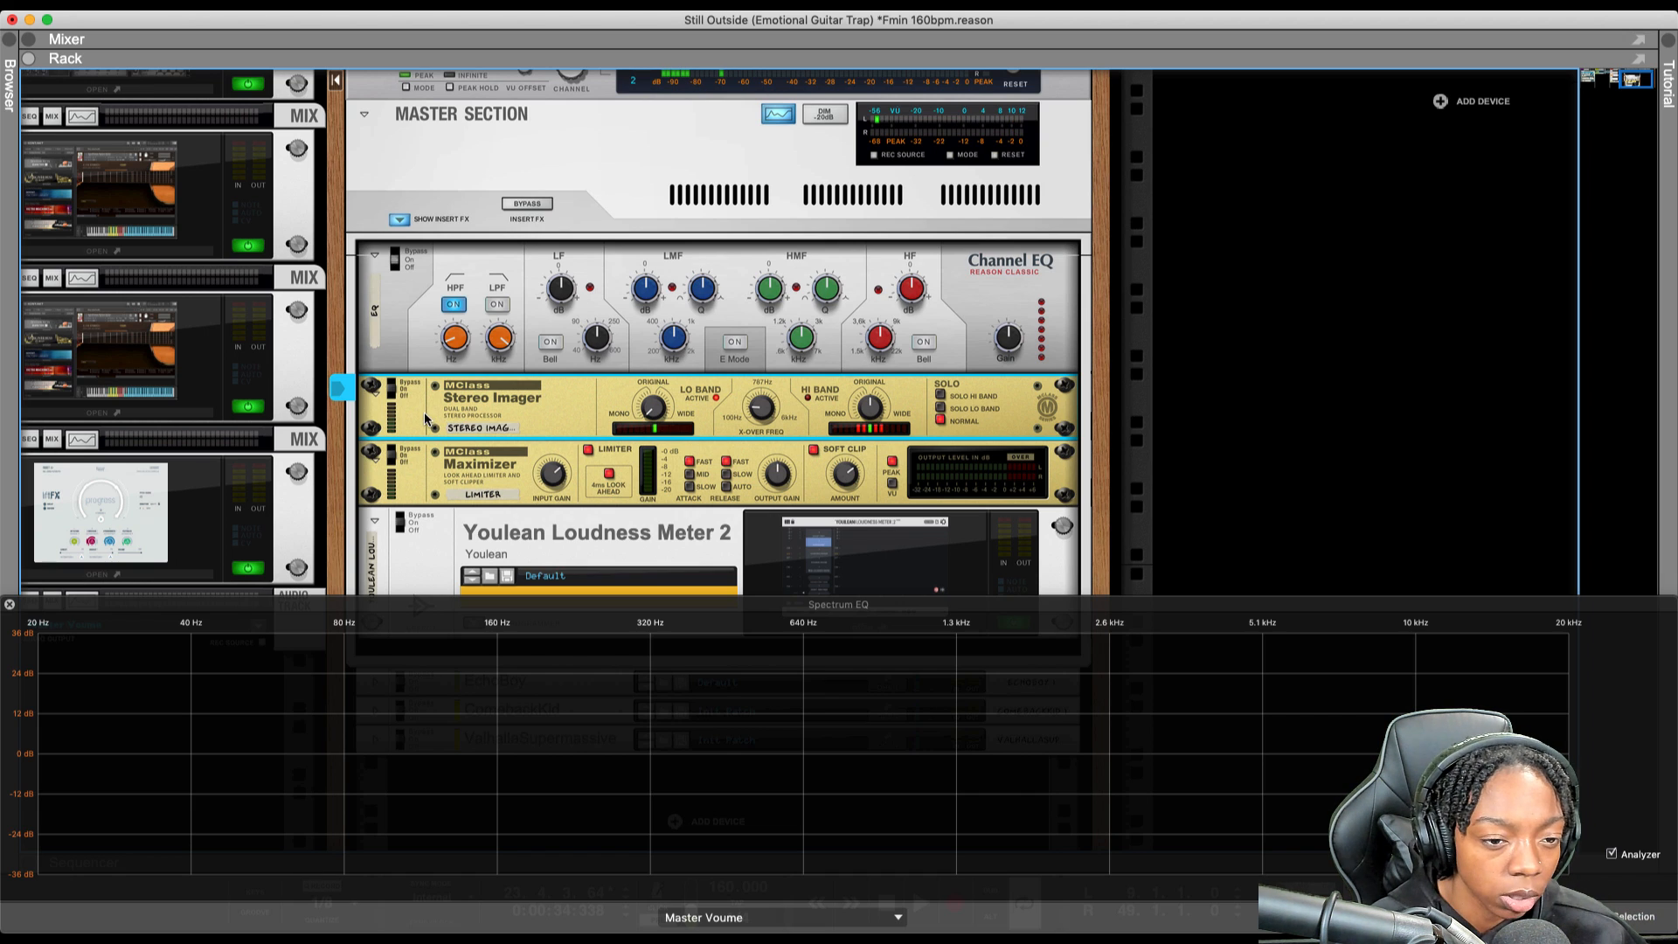
Play the song while sweeping the Stereo Imager's low-band width between wide and mono to compare the sound
{"action": "mouse_move", "coordinate": [753, 418]}
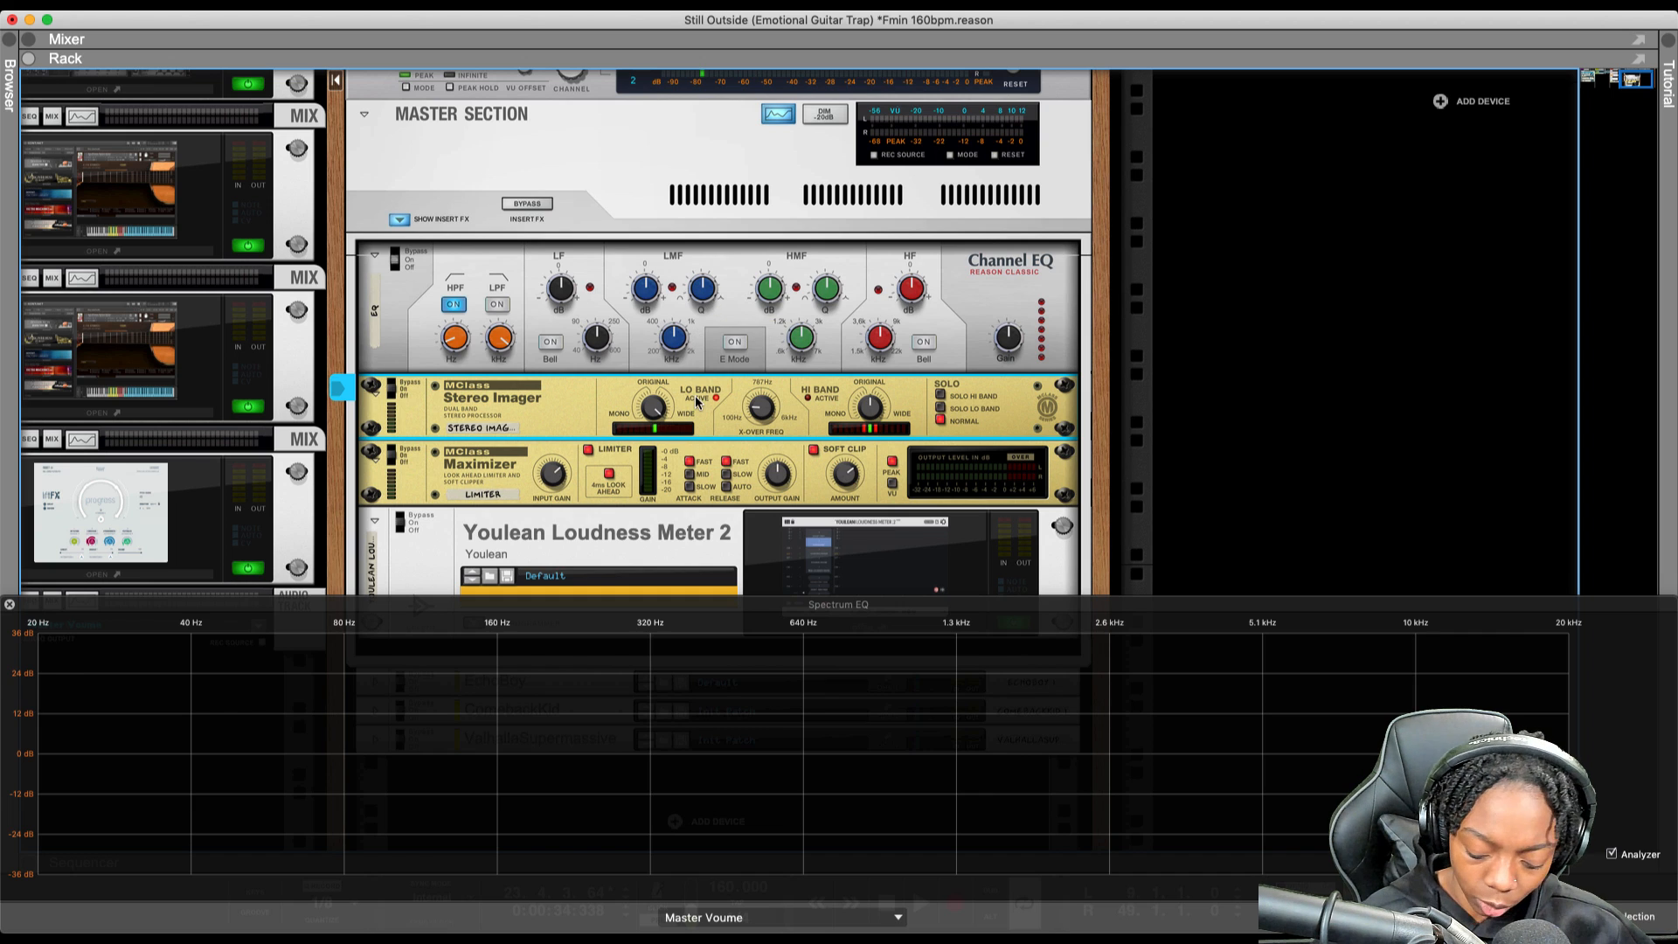
{"action": "key", "text": "space"}
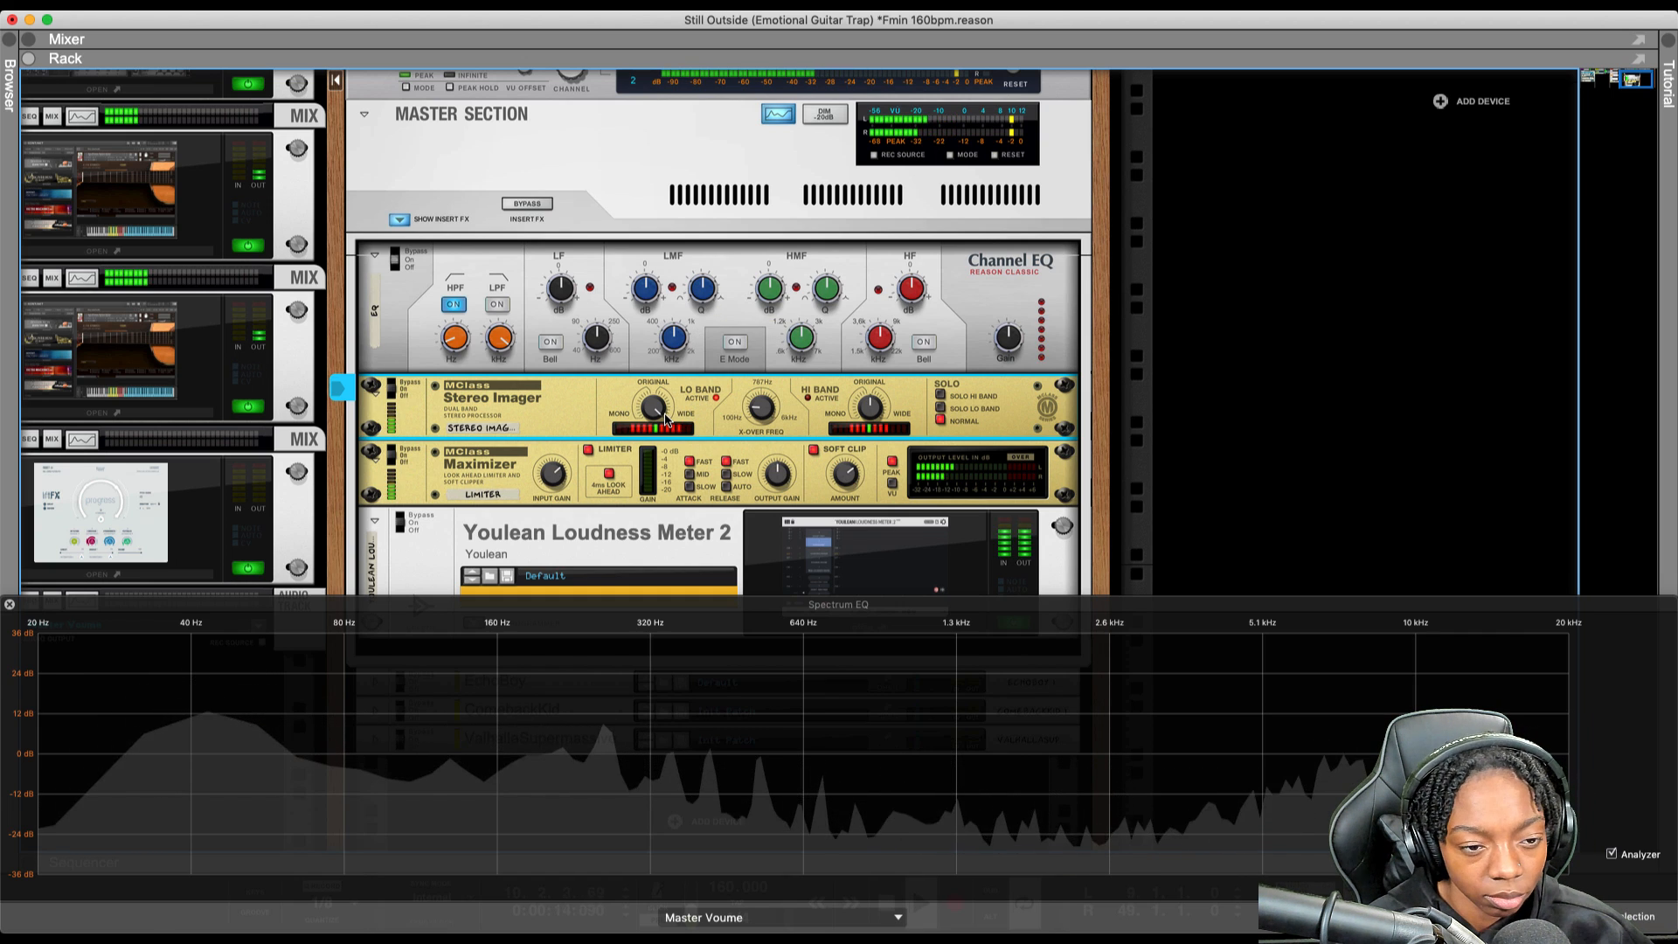
{"action": "left_click_drag", "start_coordinate": [660, 417], "coordinate": [657, 541]}
{"action": "key", "text": "space"}
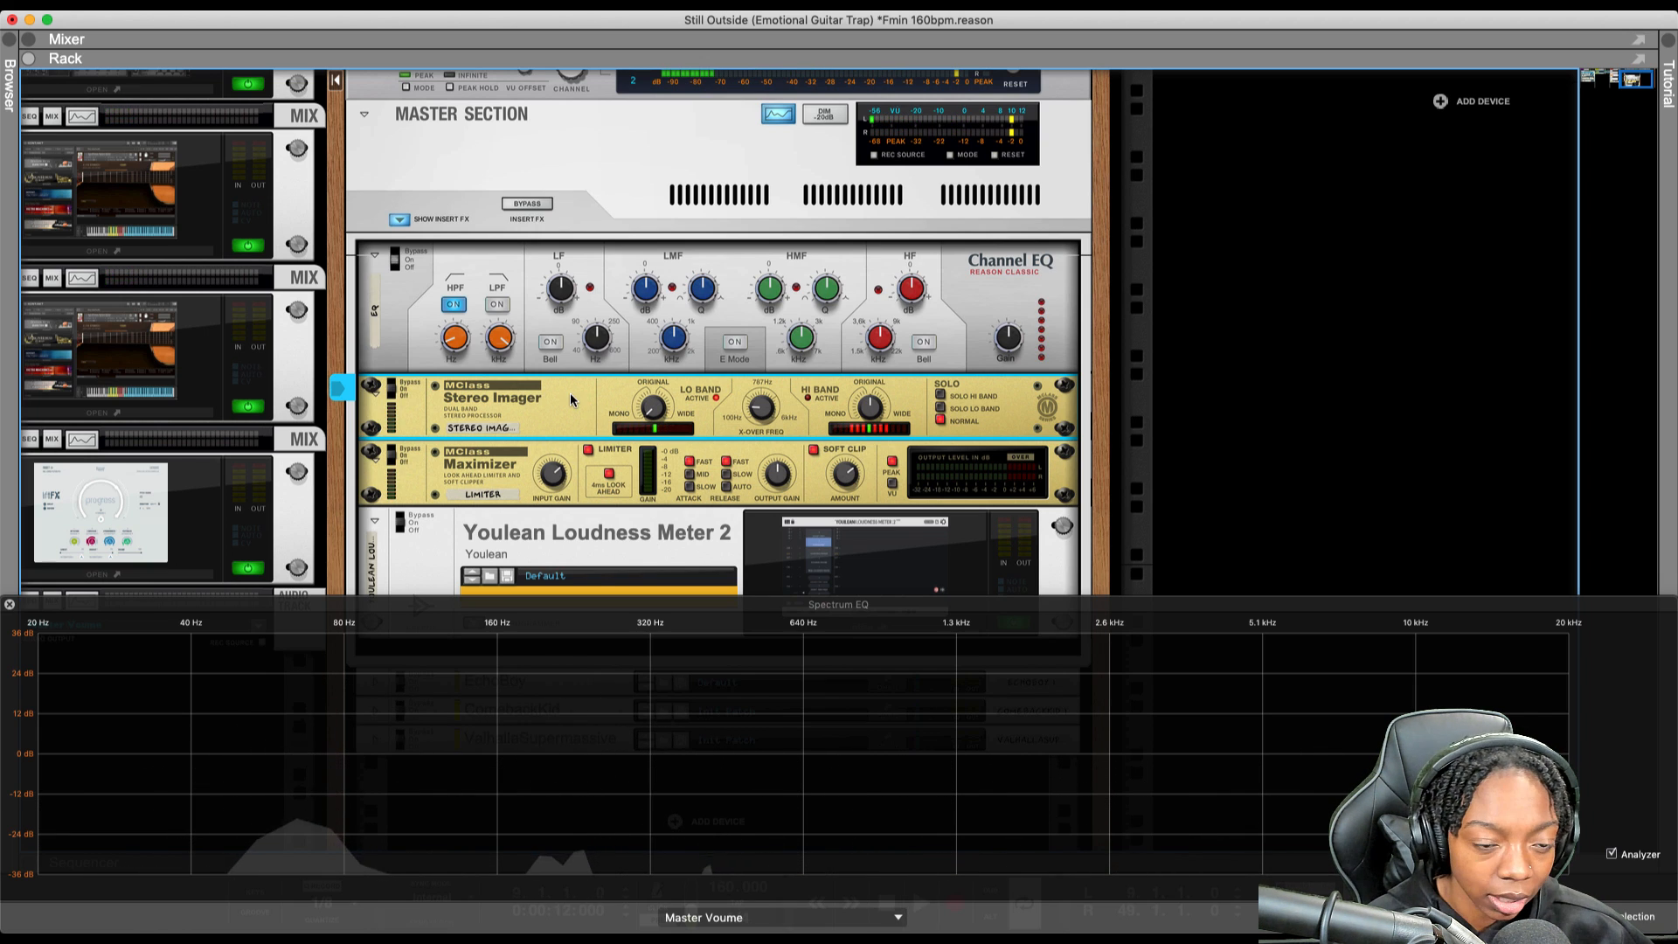
{"action": "mouse_move", "coordinate": [656, 429]}
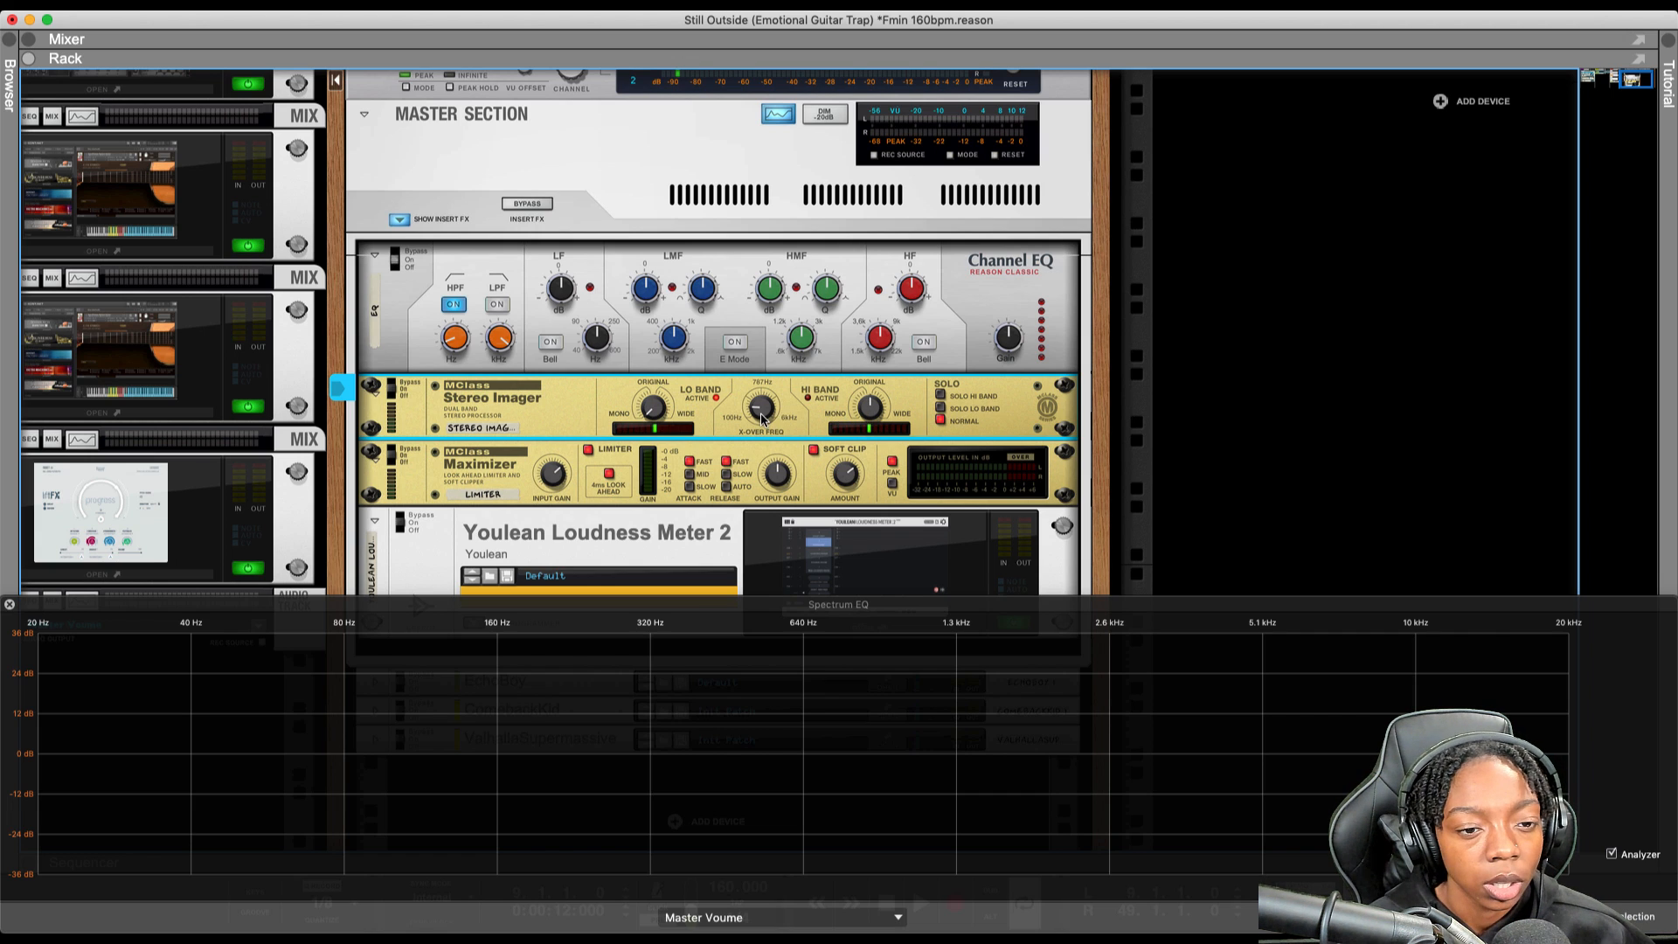
{"action": "mouse_move", "coordinate": [759, 414]}
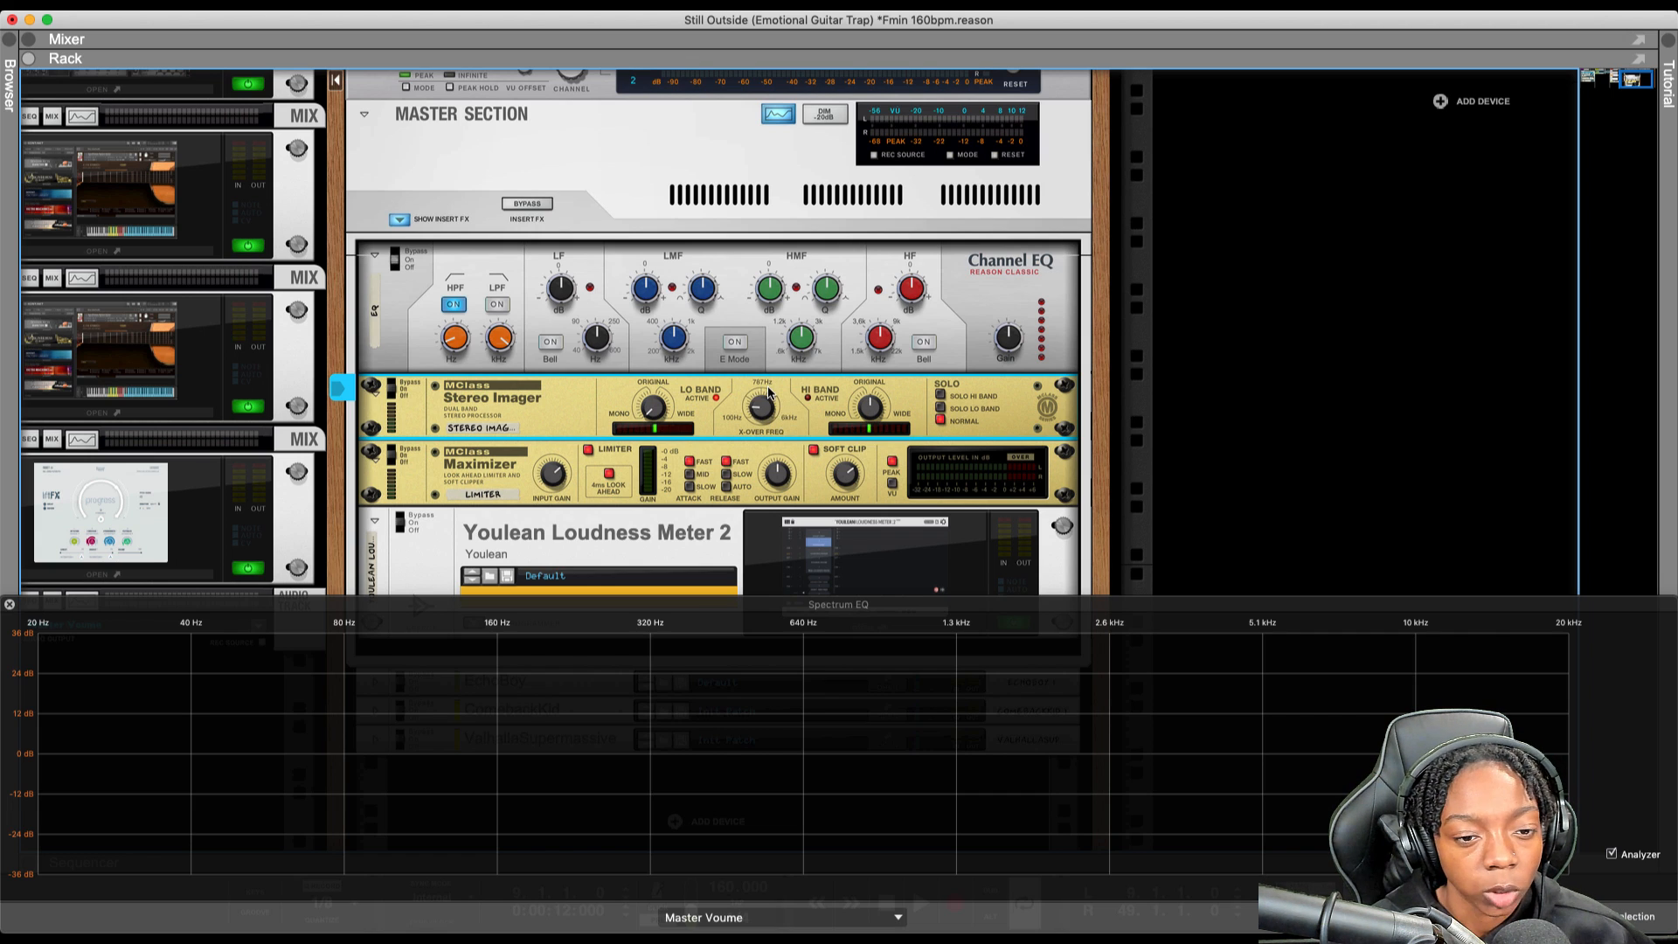
{"action": "left_click_drag", "start_coordinate": [872, 408], "coordinate": [870, 397]}
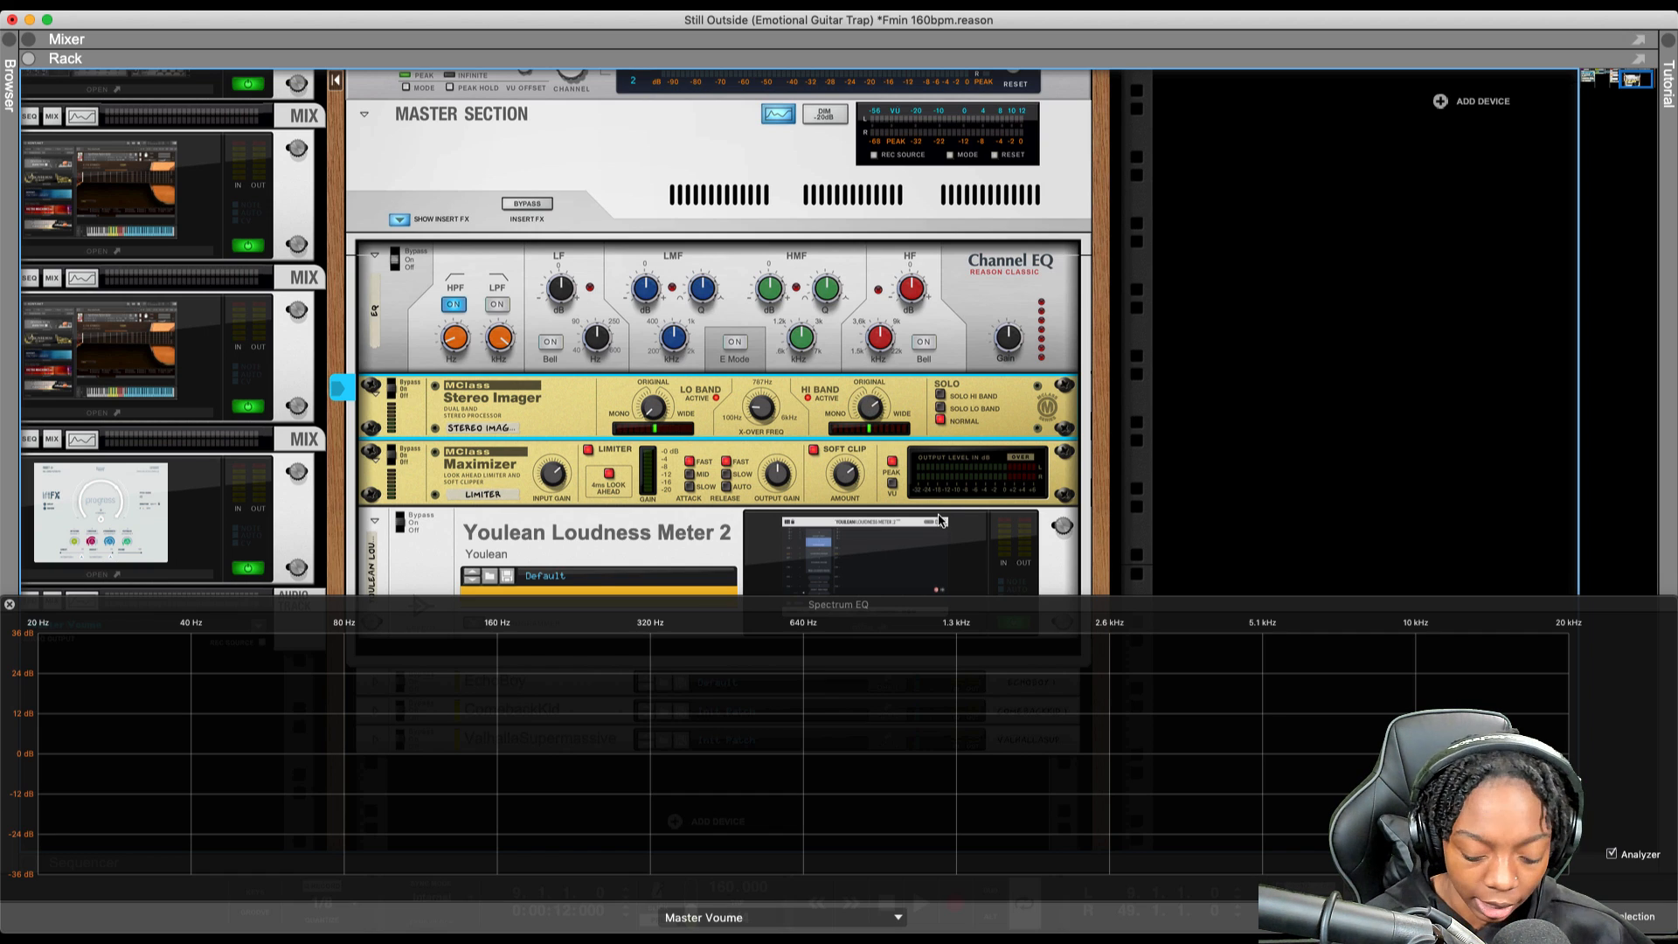
Play the song while toggling the Master Section's insert effects bypass on and off to compare the mix with and without the chain
{"action": "key", "text": "space"}
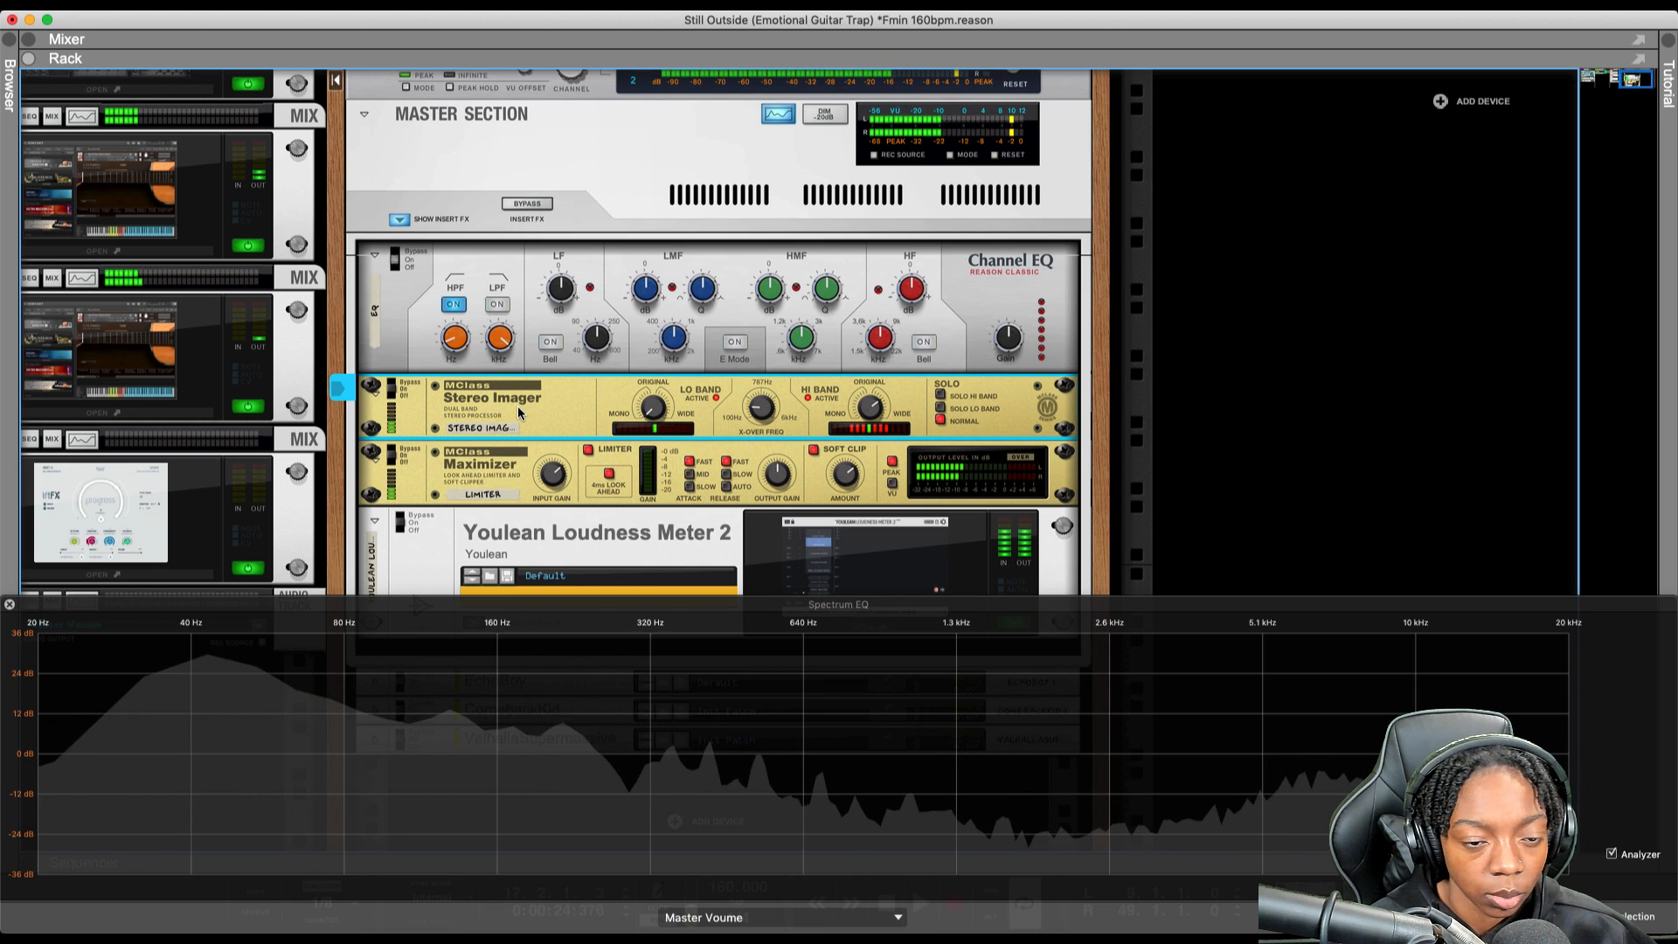
{"action": "left_click", "coordinate": [542, 201]}
{"action": "key", "text": "shift+Return"}
{"action": "key", "text": "space"}
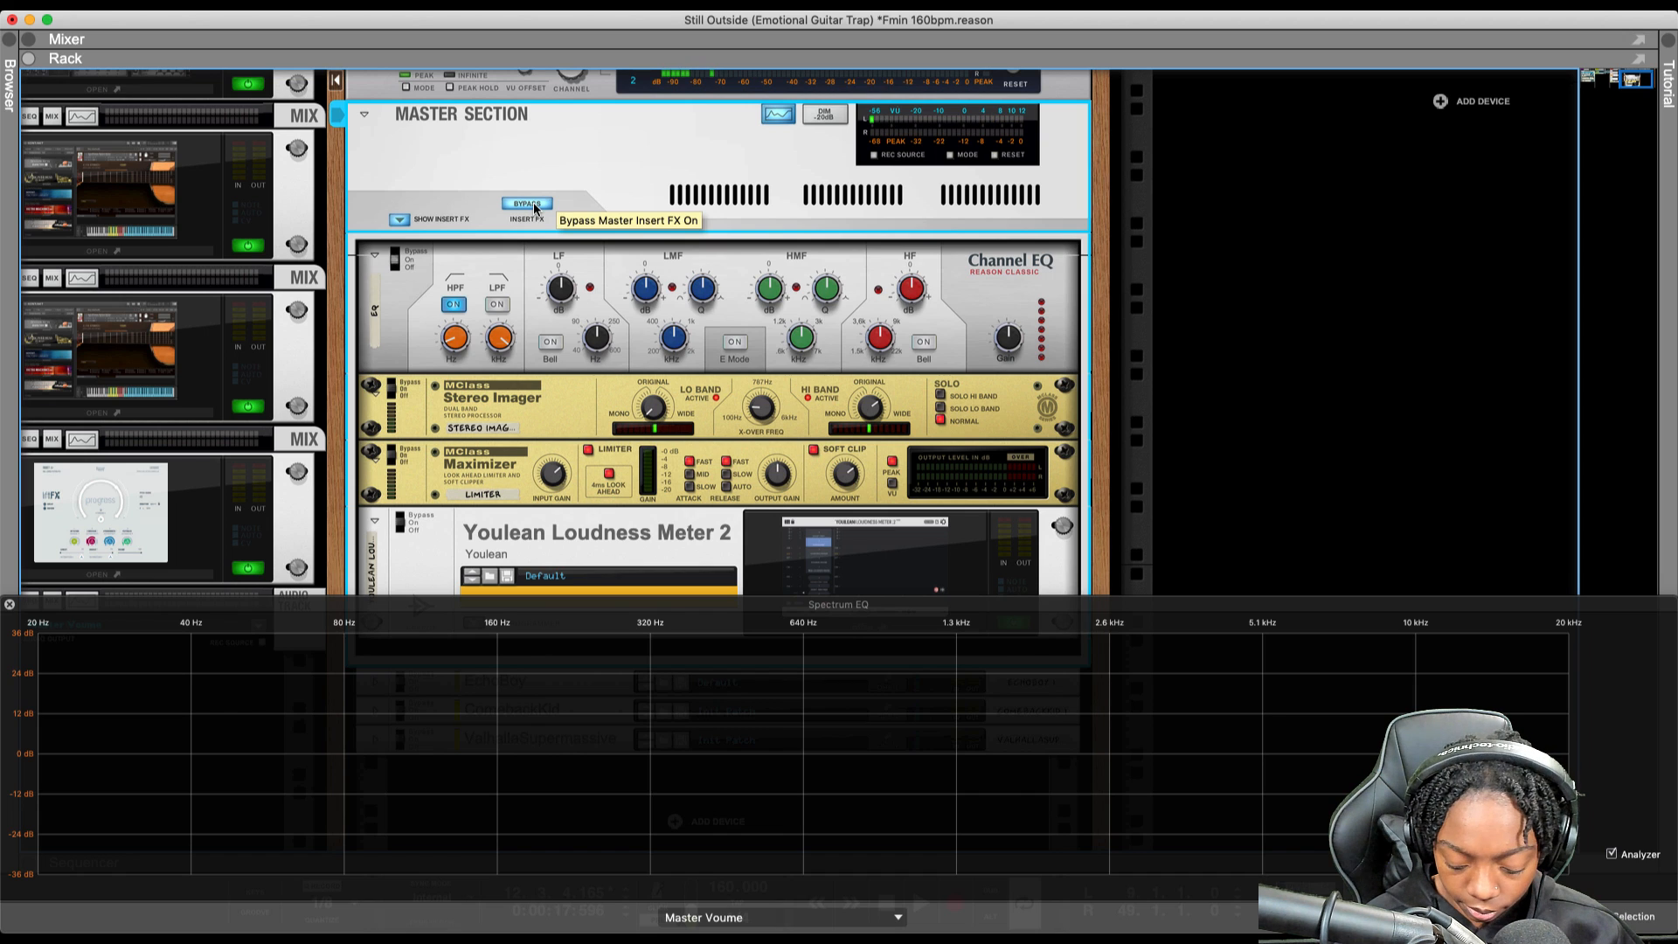
{"action": "left_click", "coordinate": [534, 206]}
{"action": "key", "text": "space"}
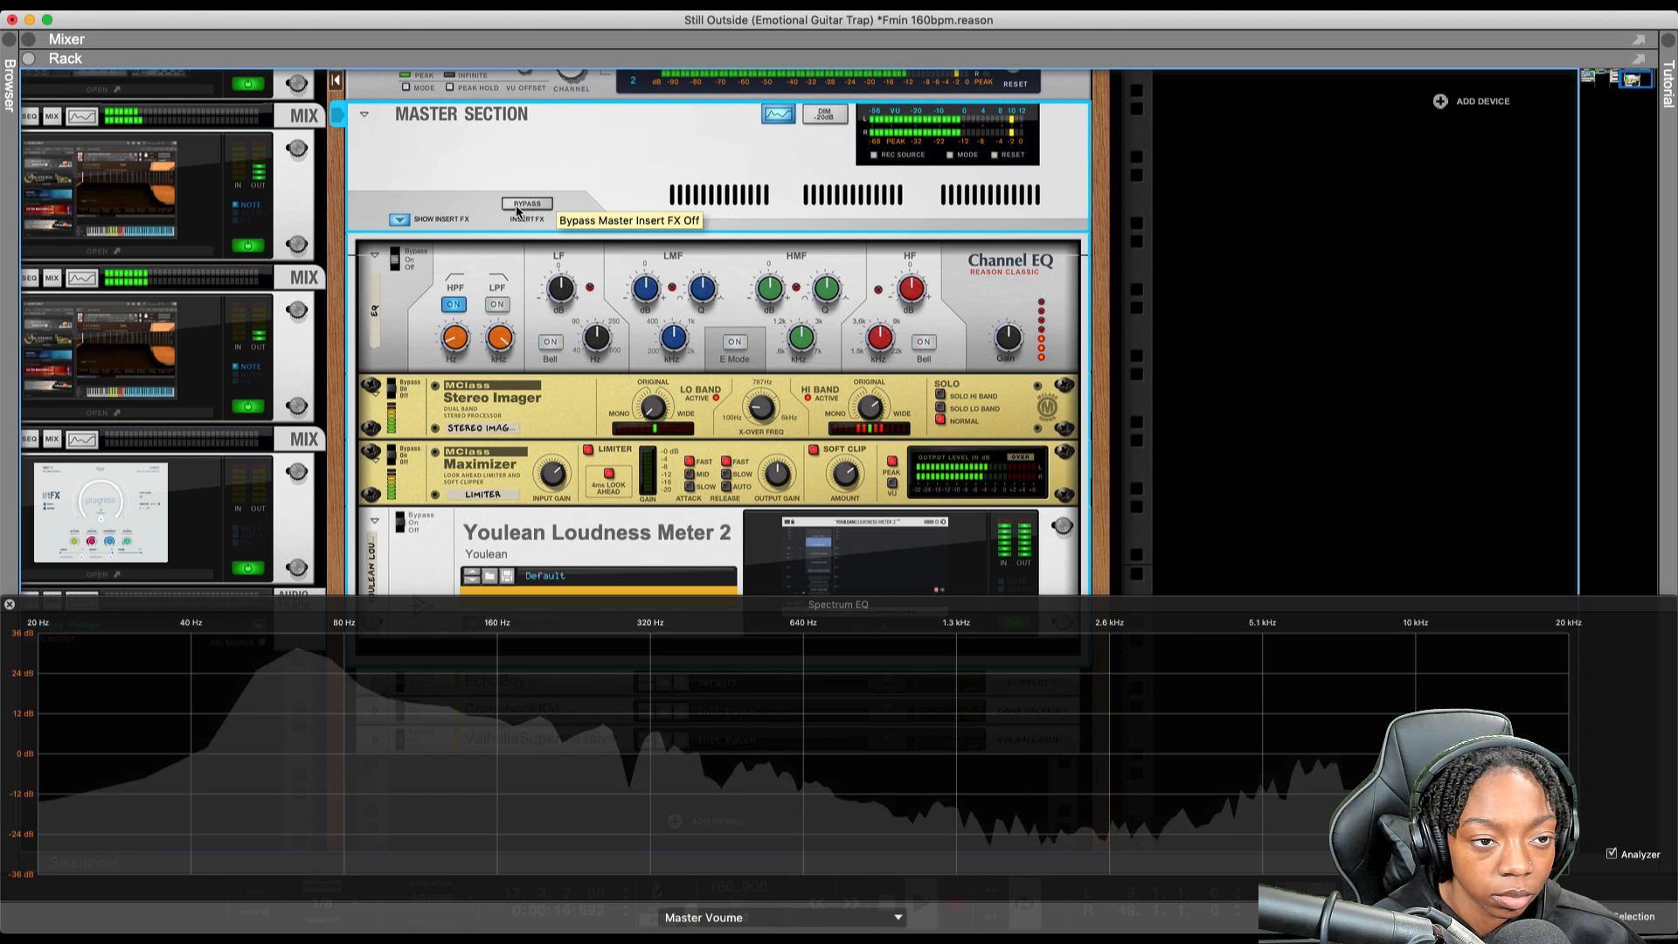
{"action": "left_click", "coordinate": [516, 205]}
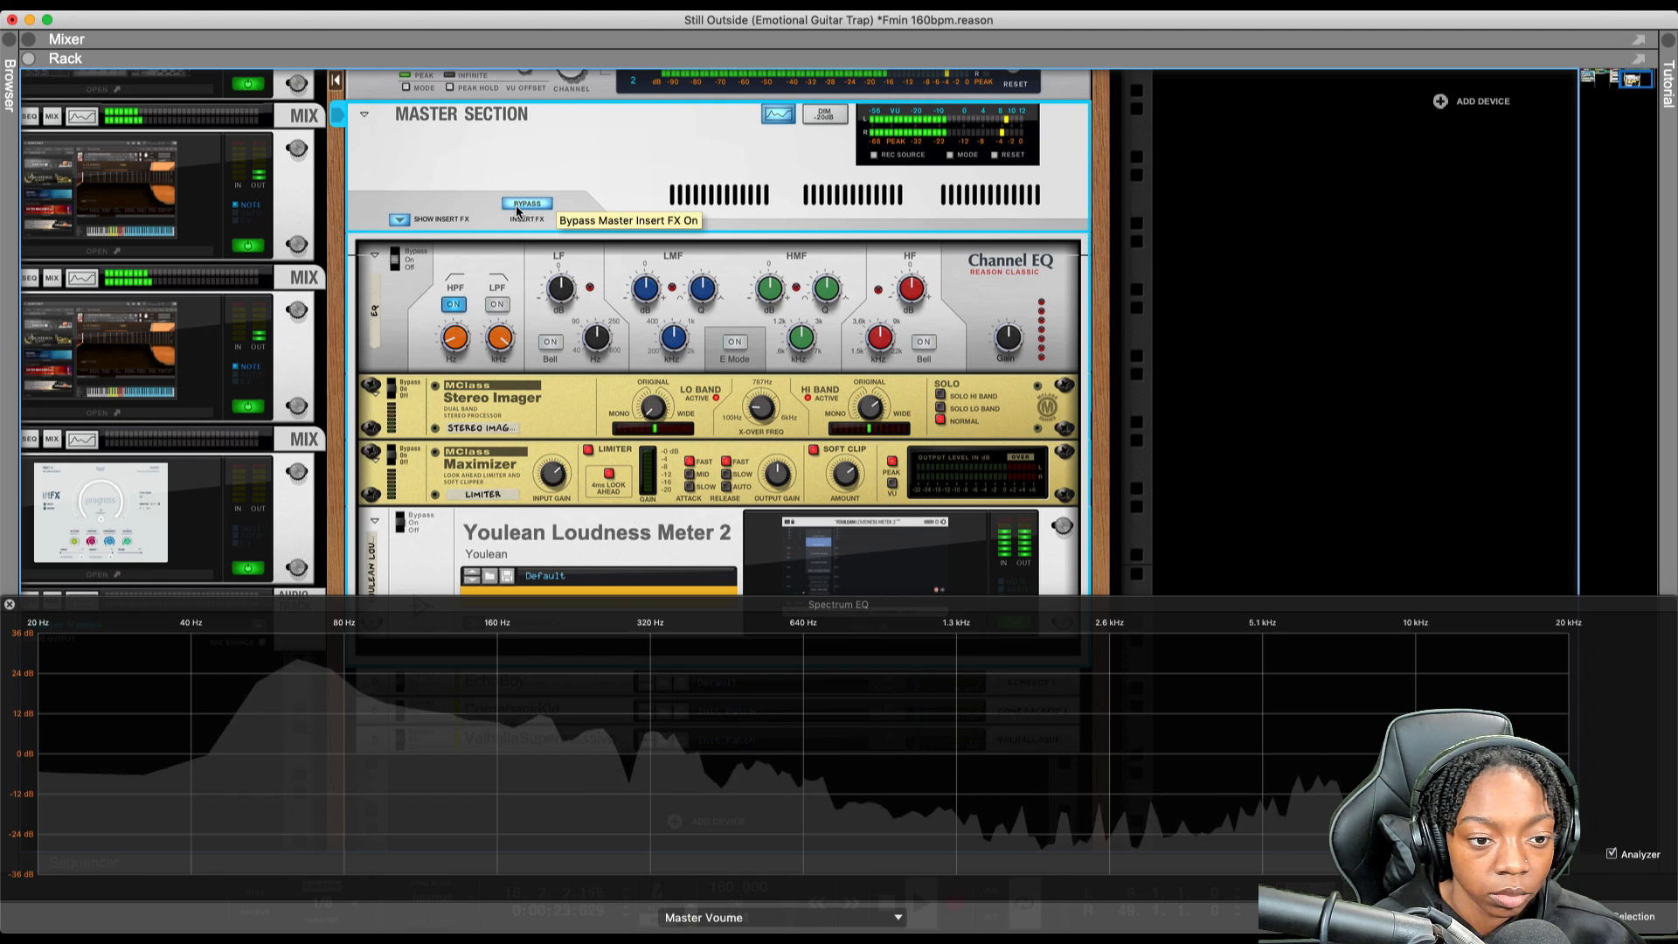
{"action": "left_click", "coordinate": [516, 205]}
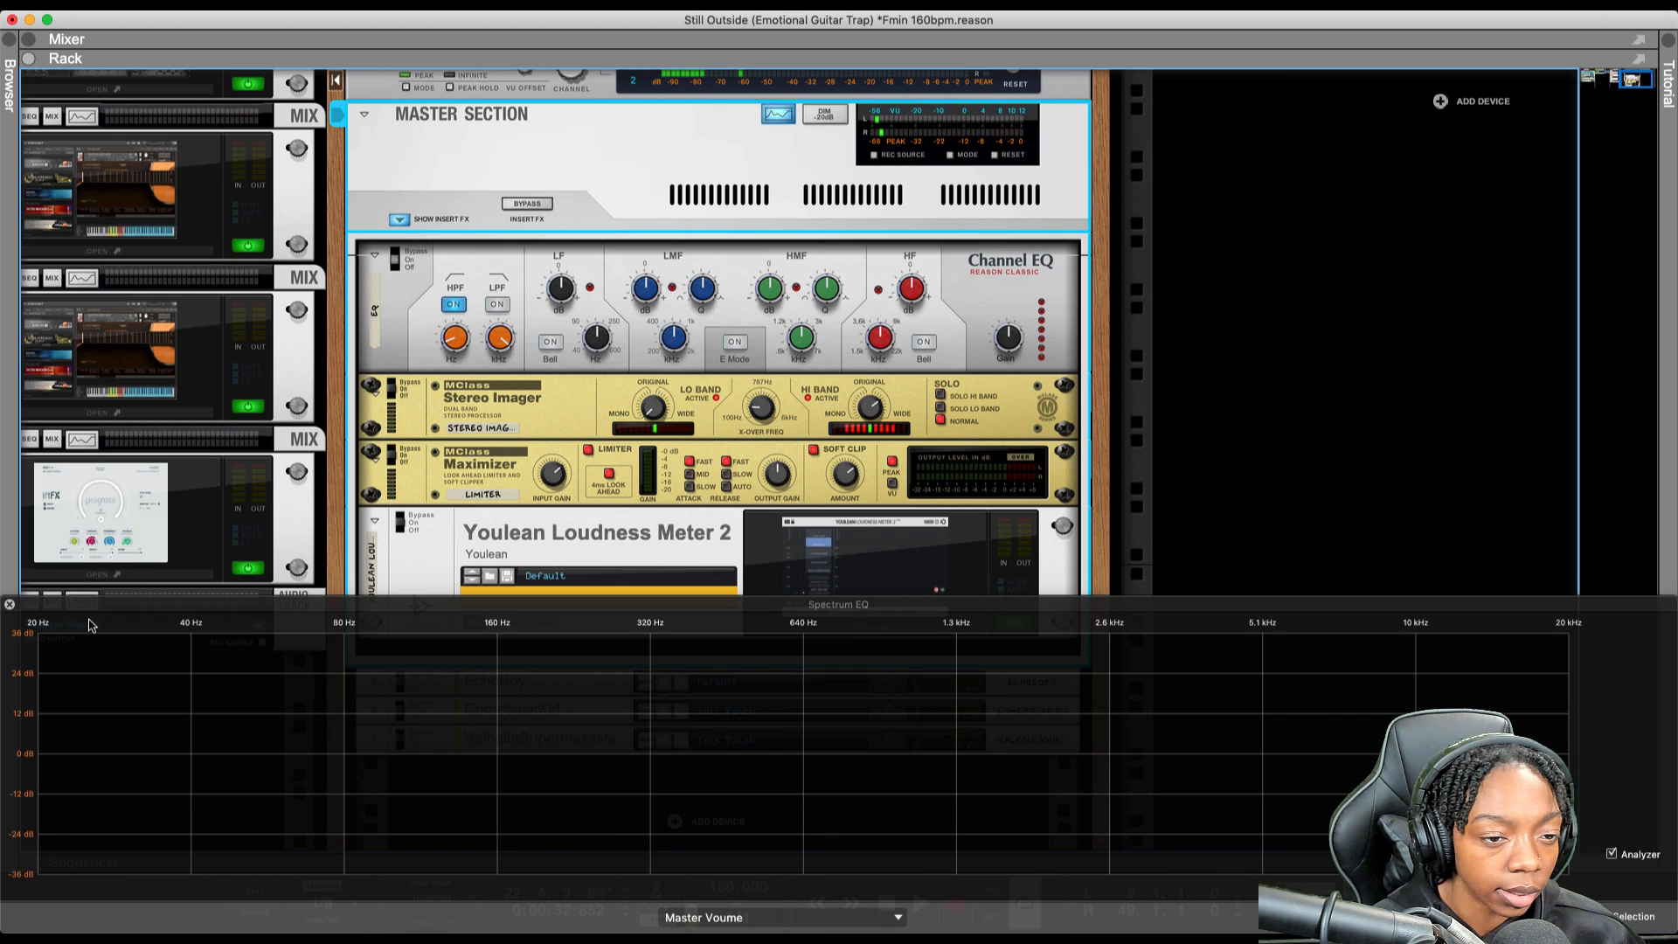
Select the Youlean Loudness Meter 2 device and hide the Spectrum EQ to uncover the whole device
{"action": "scroll", "coordinate": [368, 526], "scroll_direction": "down", "scroll_amount": 1}
{"action": "right_click", "coordinate": [377, 517]}
{"action": "left_click", "coordinate": [701, 502]}
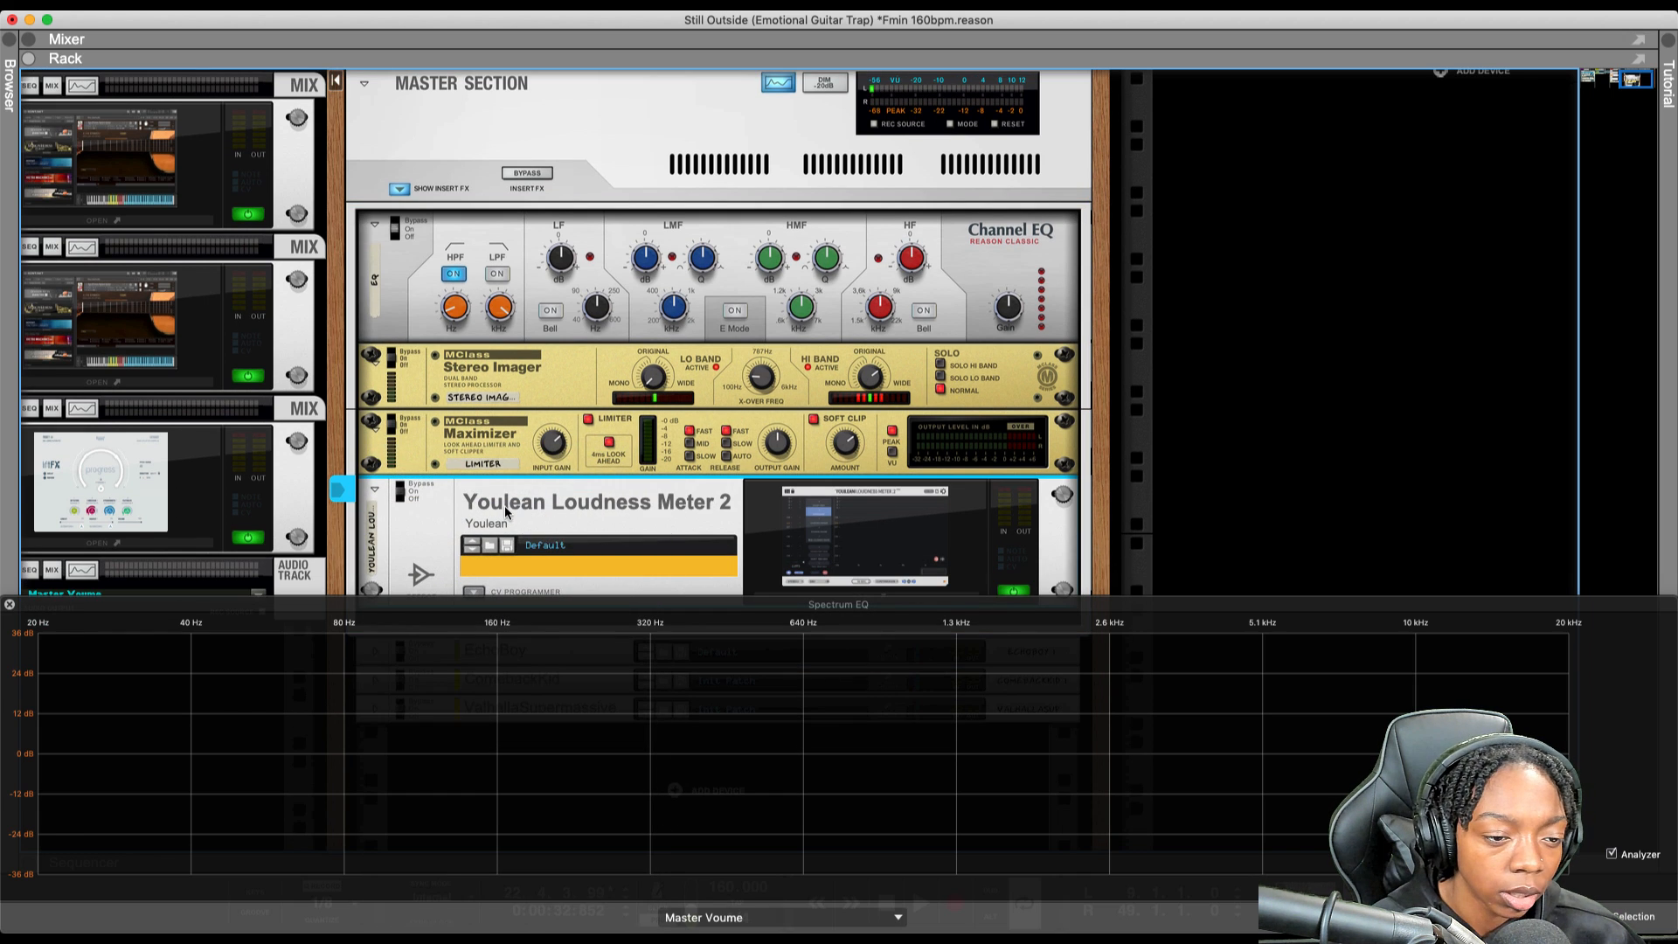
{"action": "key", "text": "F2"}
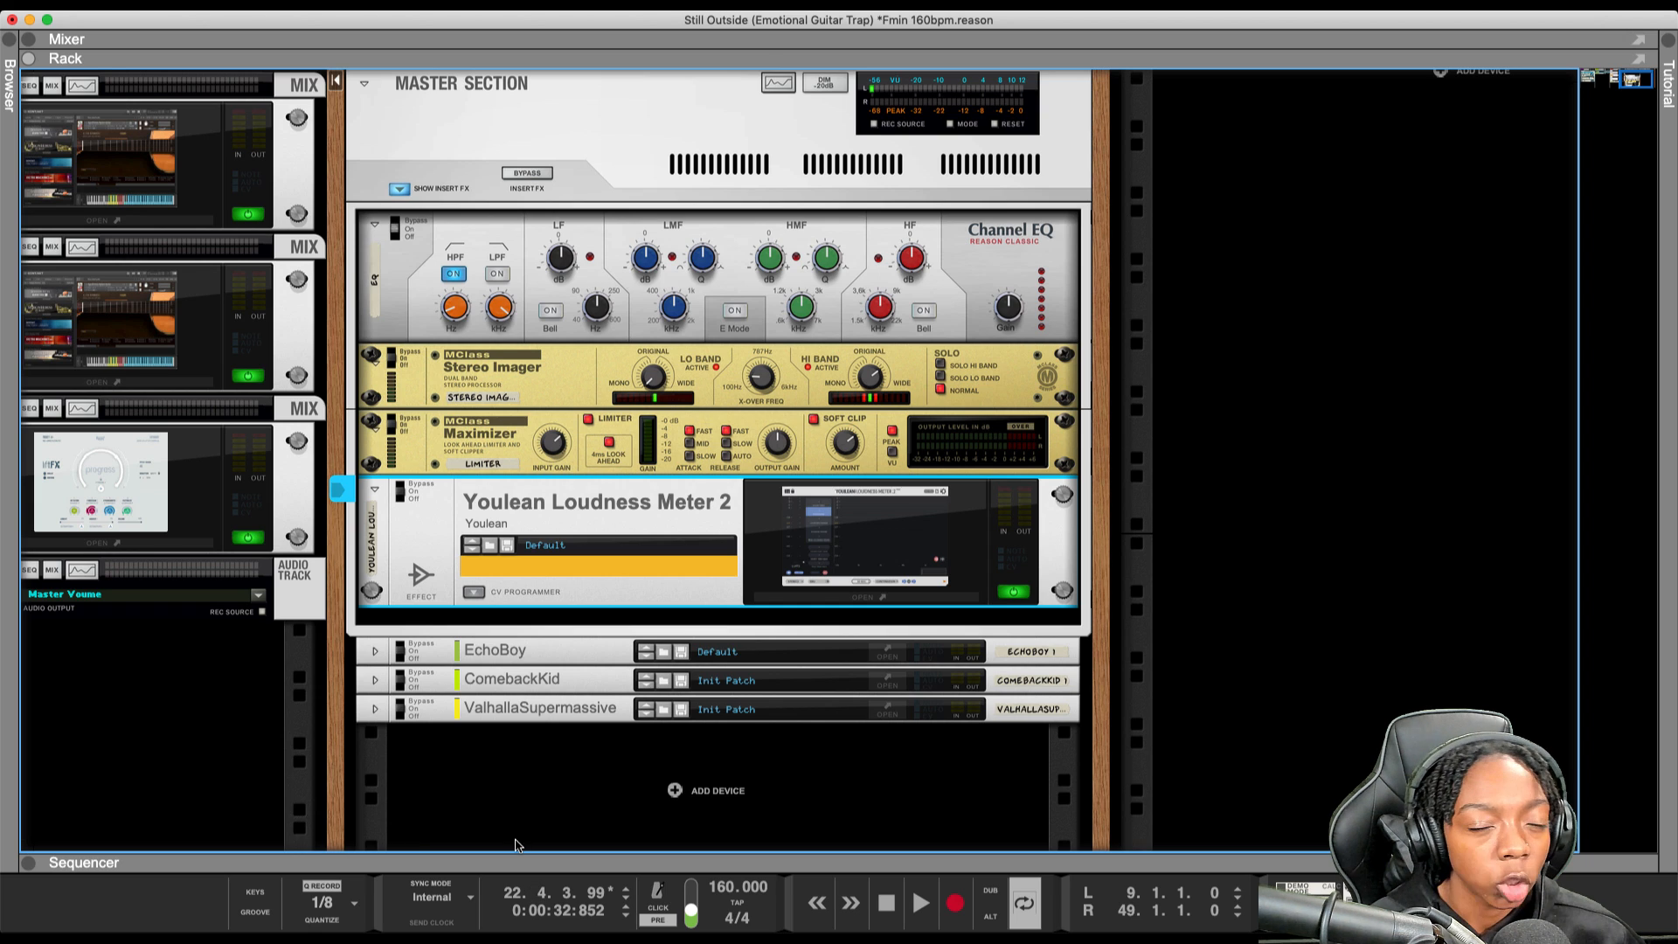